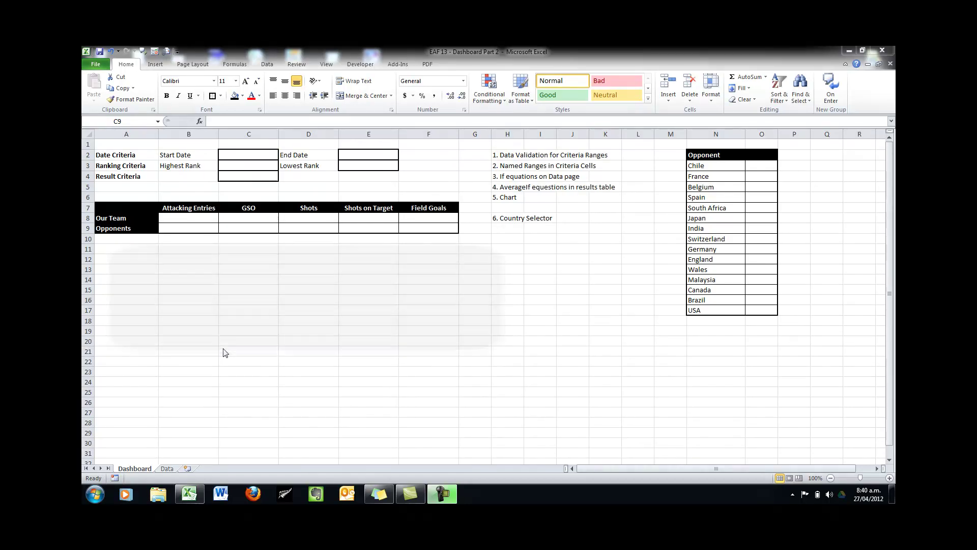
- Review the match Data sheet's Opponent prompt and Rank Now values, then return to the Dashboard
left_click(168, 469)
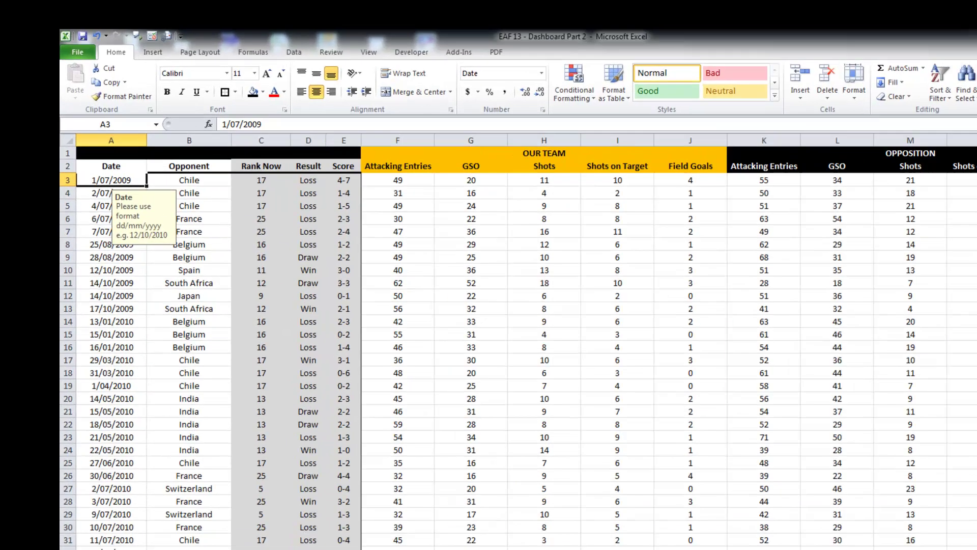
left_click(134, 468)
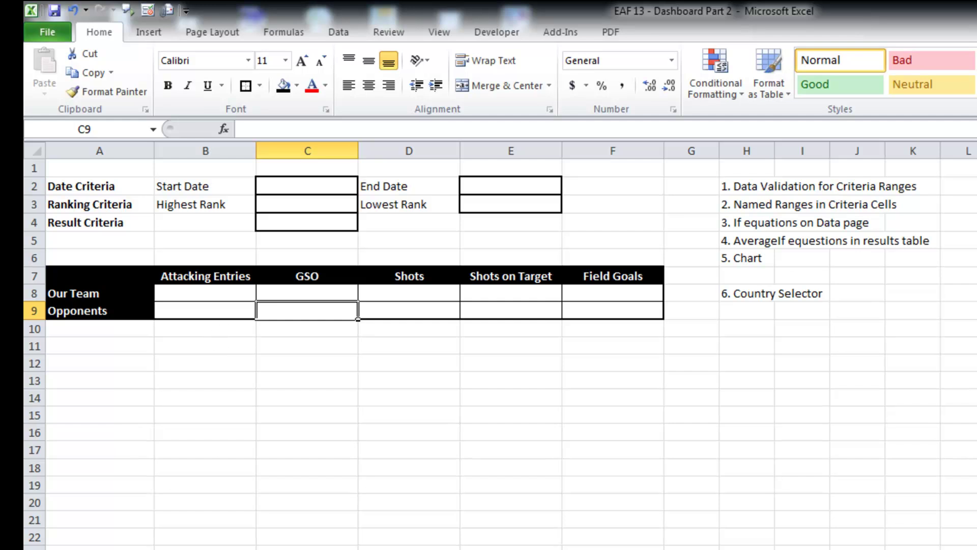
key("ctrl+Page_Up")
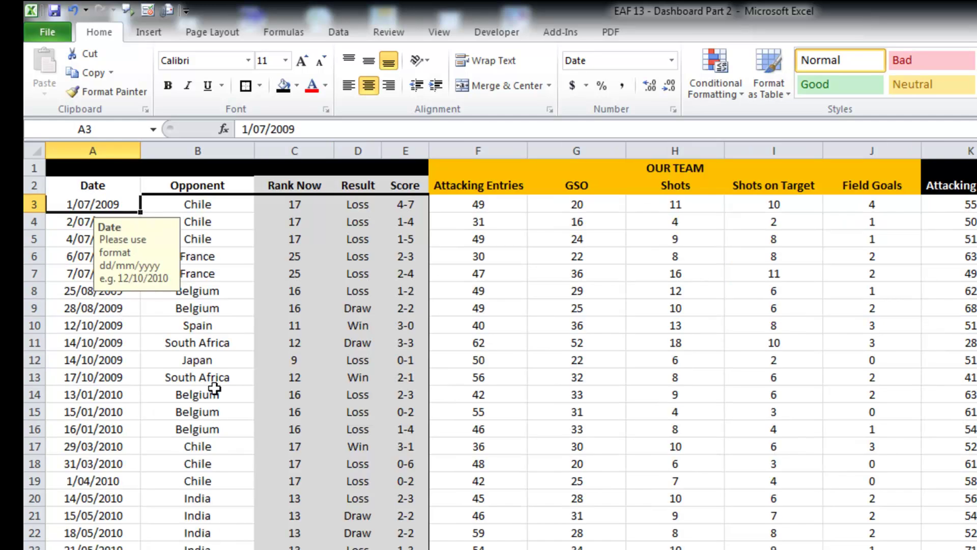
scroll(214, 389, "down", 14)
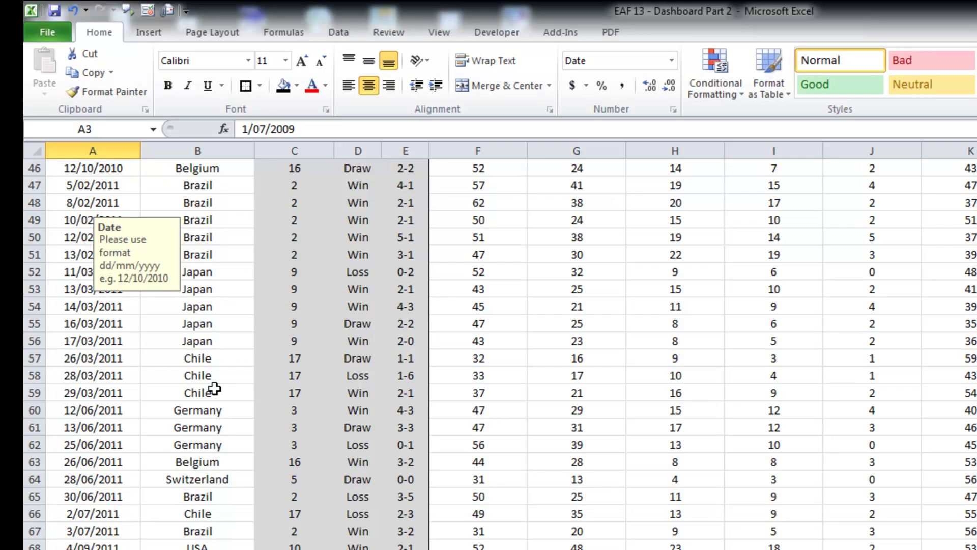
scroll(214, 389, "up", 15)
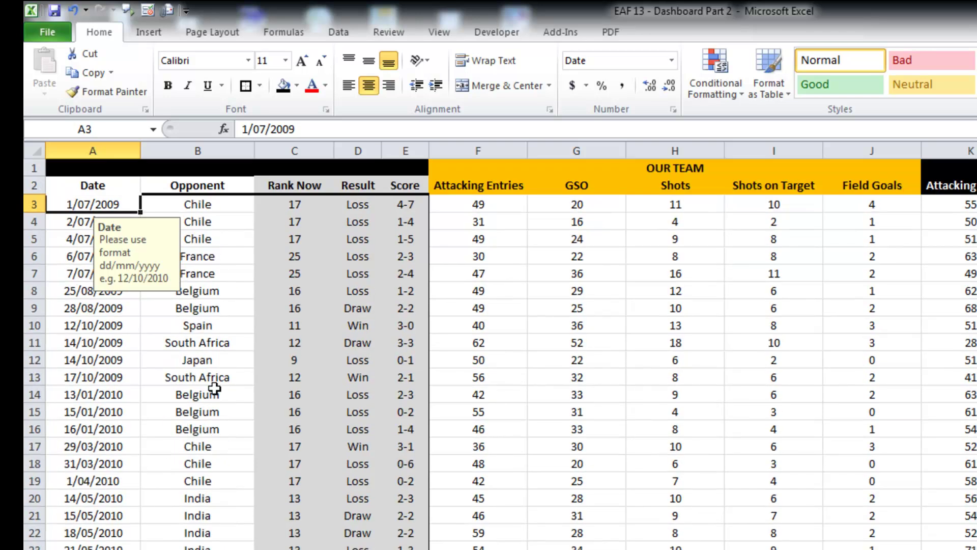
left_click(215, 203)
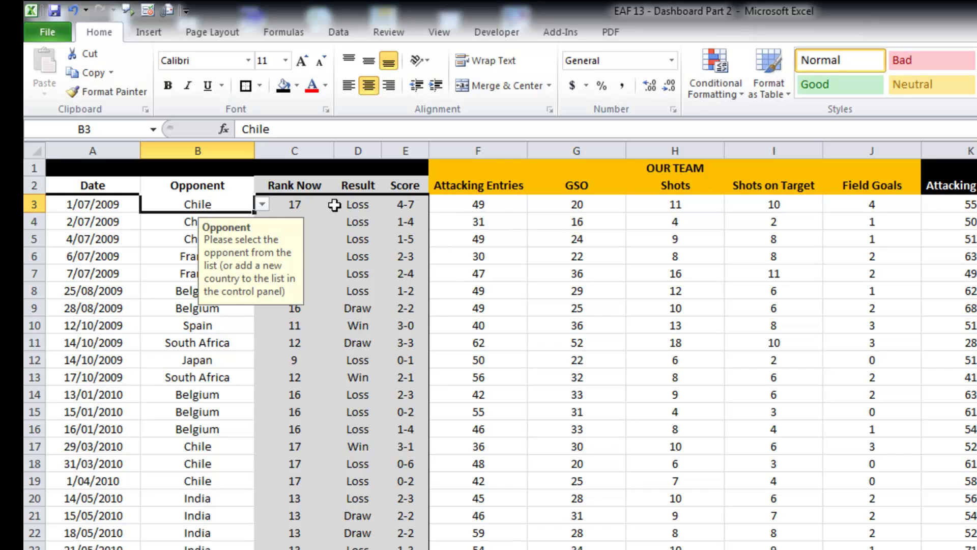
left_click(312, 204)
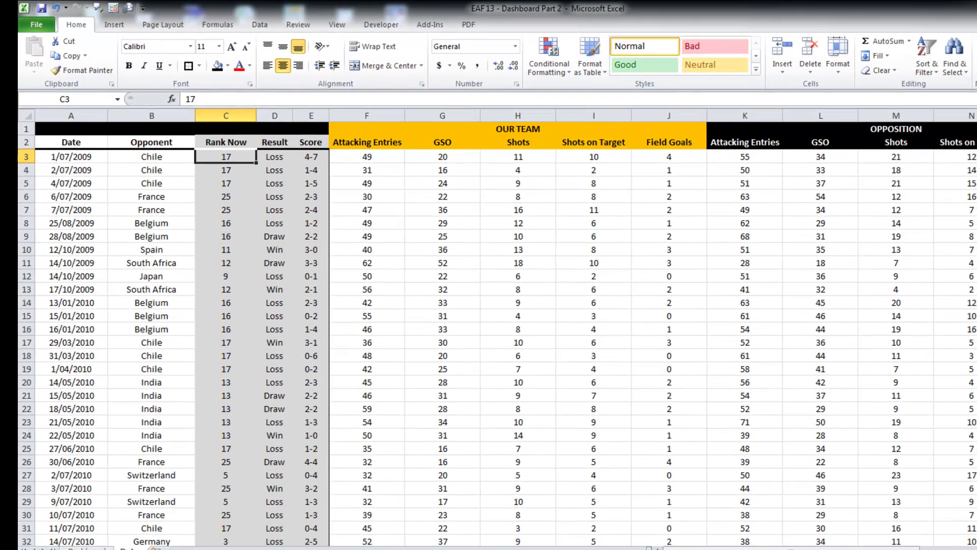
left_click(87, 547)
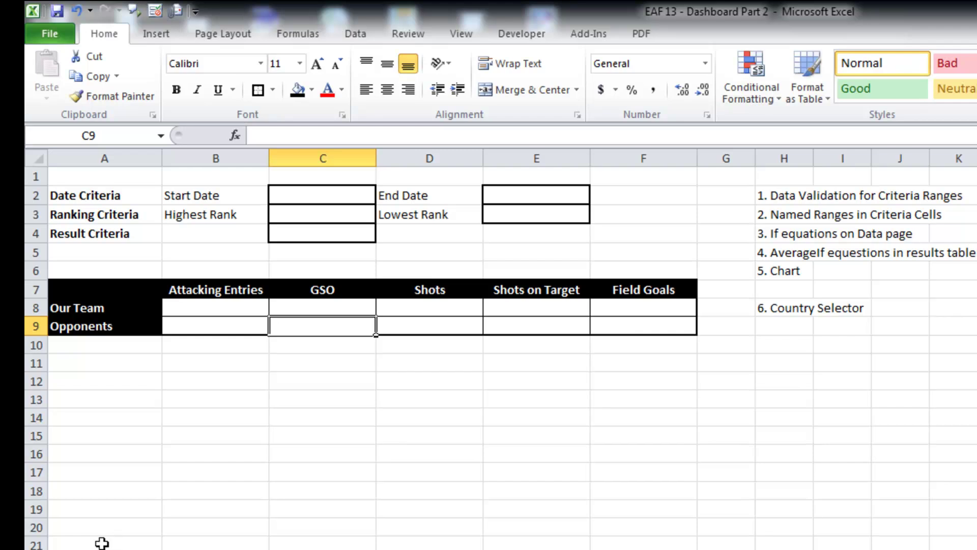
- Restrict C2 and E2 to dates between 1/1/2009 and 31/12/2012
left_click(335, 191)
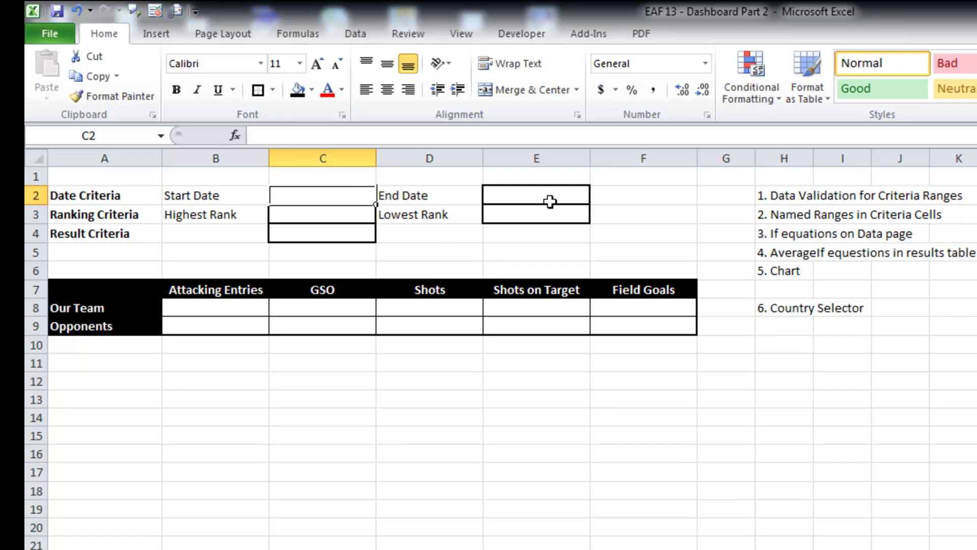
left_click(530, 191, "ctrl")
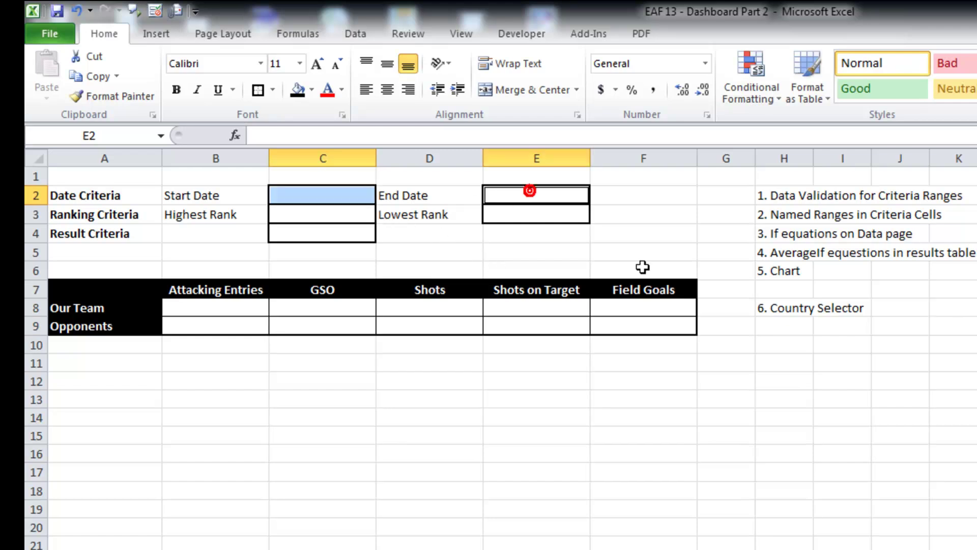
left_click(358, 34)
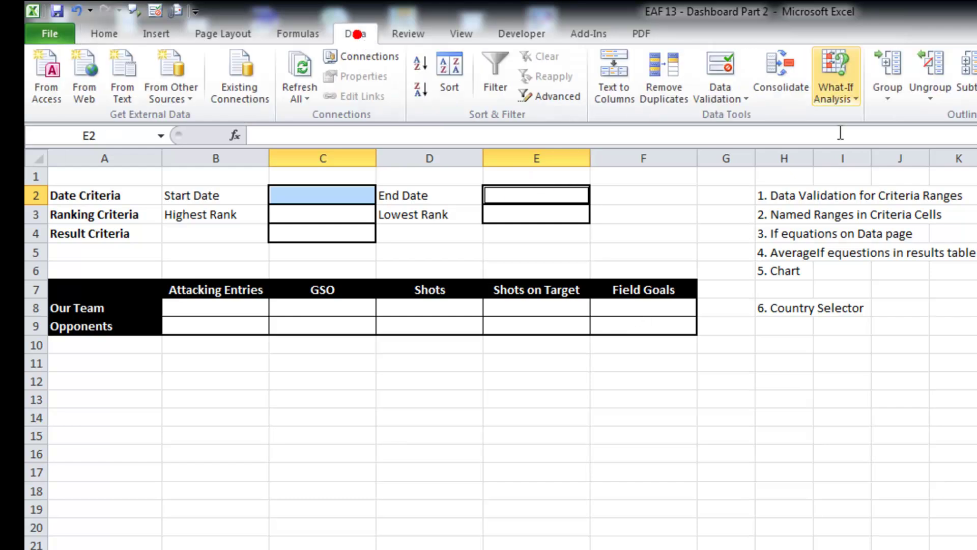
left_click(733, 97)
left_click(723, 118)
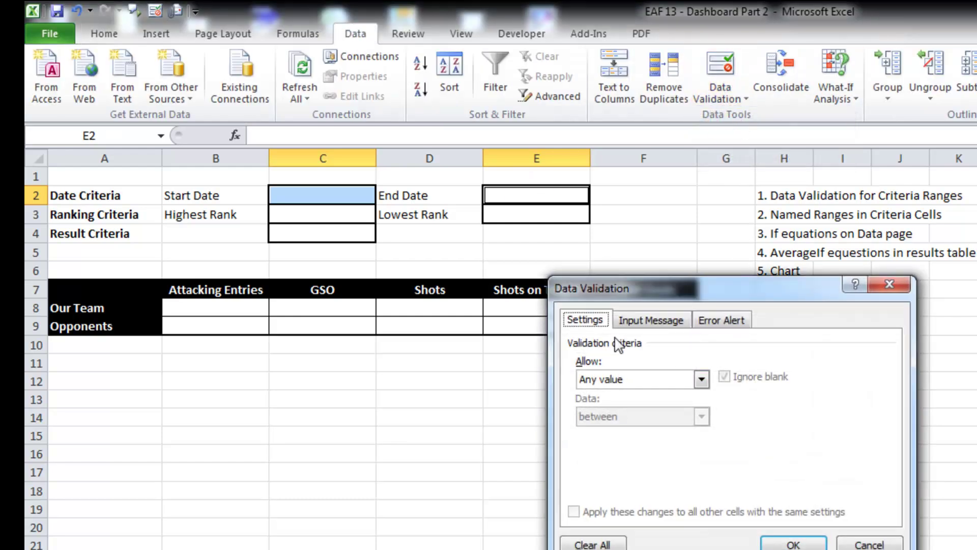
left_click(702, 380)
left_click(654, 441)
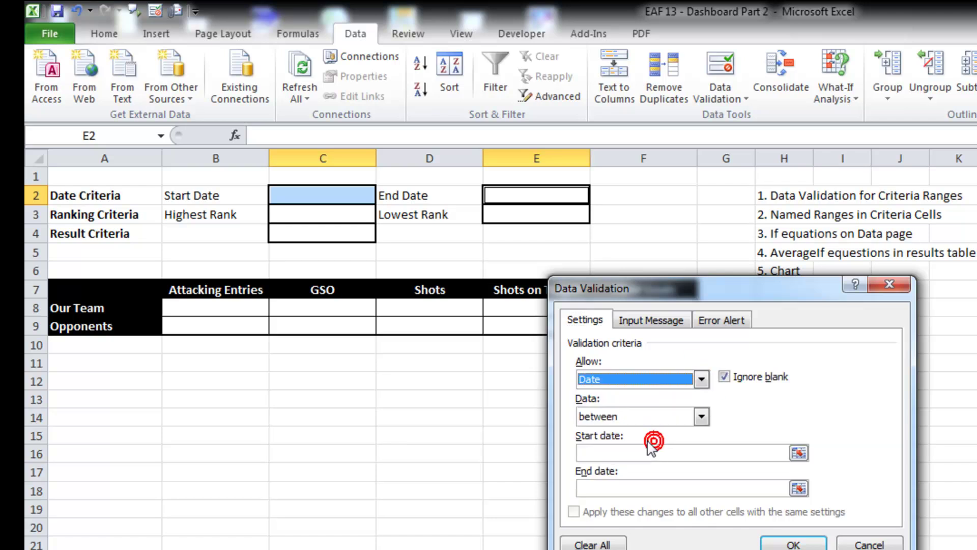
left_click(614, 455)
type("1/1/2009")
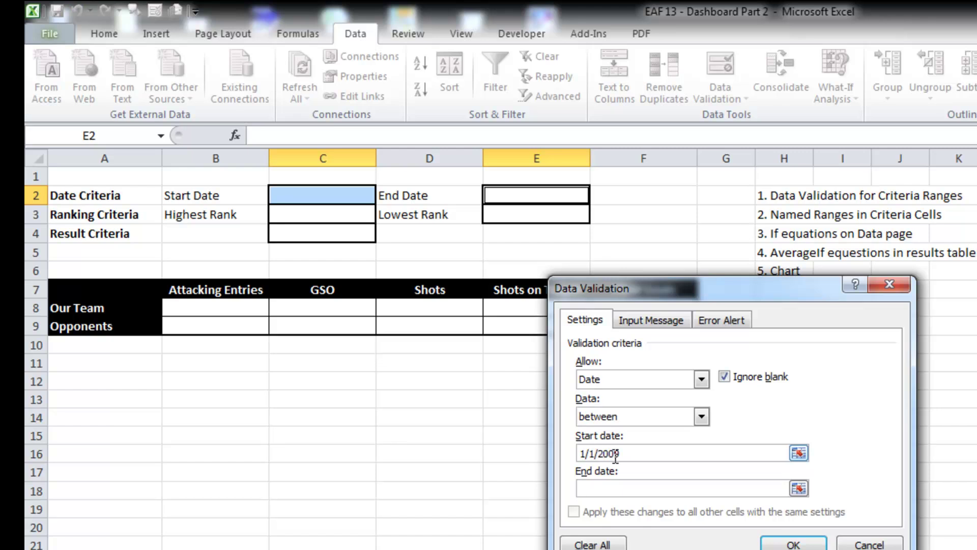
type("31/12/2012")
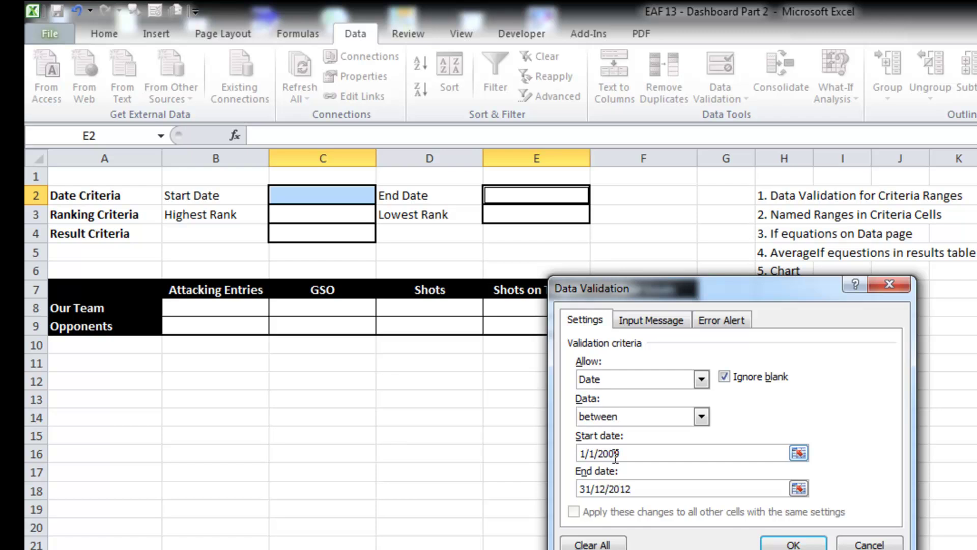
- Add an input message titled 'Date' asking for dates in dd/mm/yyyy format
left_click(662, 320)
left_click(652, 404)
type("Date")
key("Tab")
type("Please ")
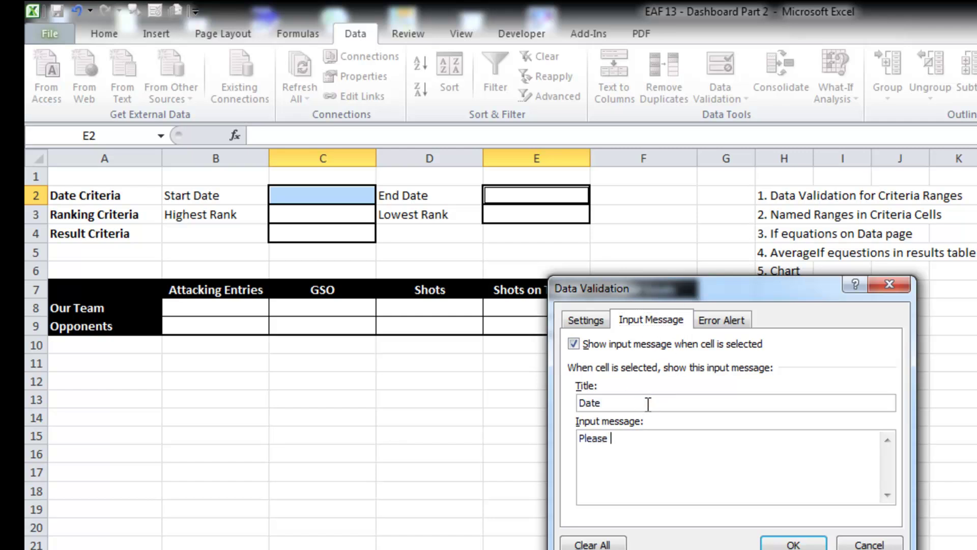
type("senter date using the")
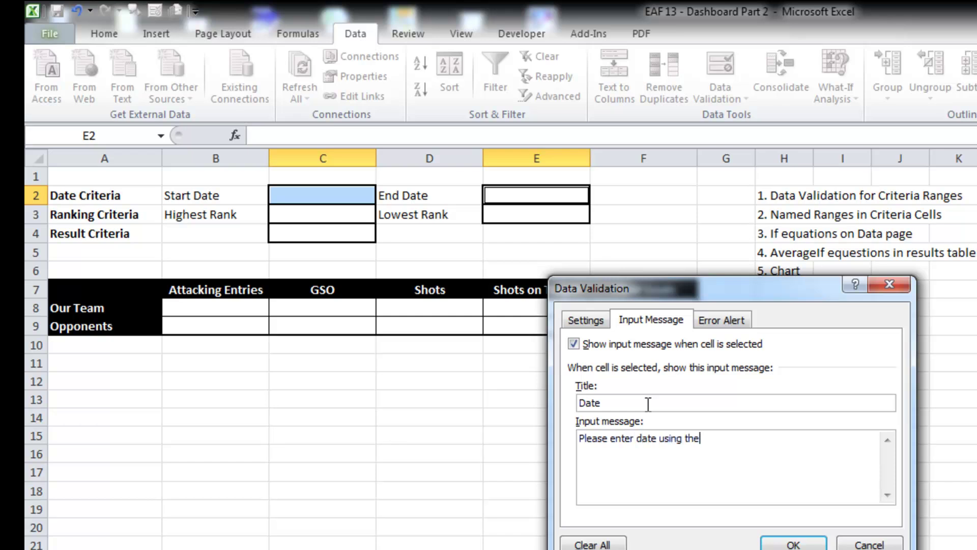
type(" format dd/mm/yyyy")
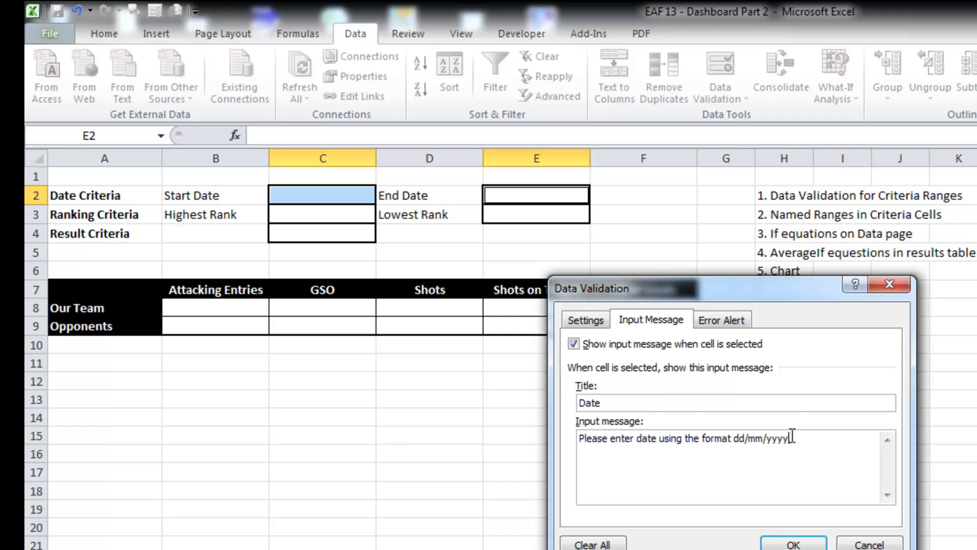
left_click_drag(791, 438, 532, 447)
key("ctrl+c")
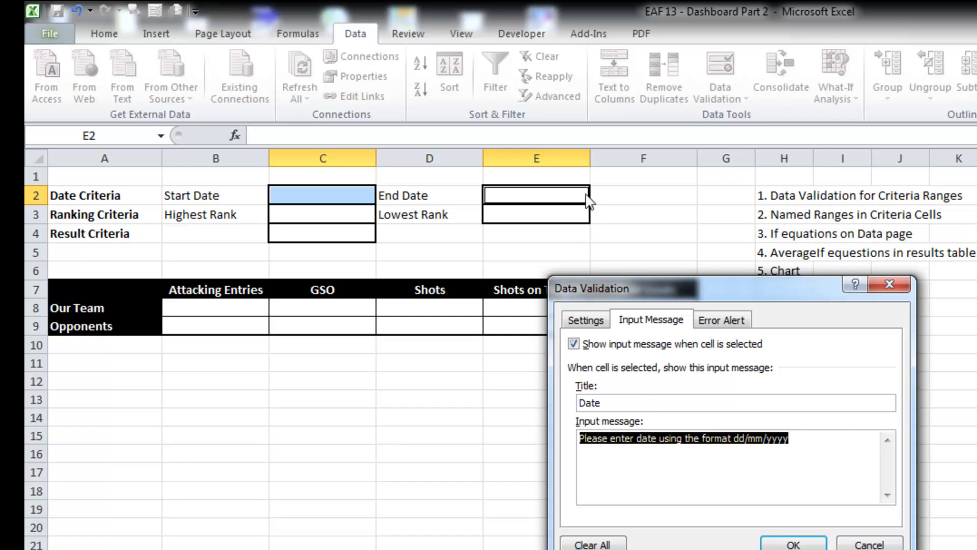
- Add a 'Check Date' error alert with the same message and apply the validation
left_click(751, 325)
left_click(778, 447)
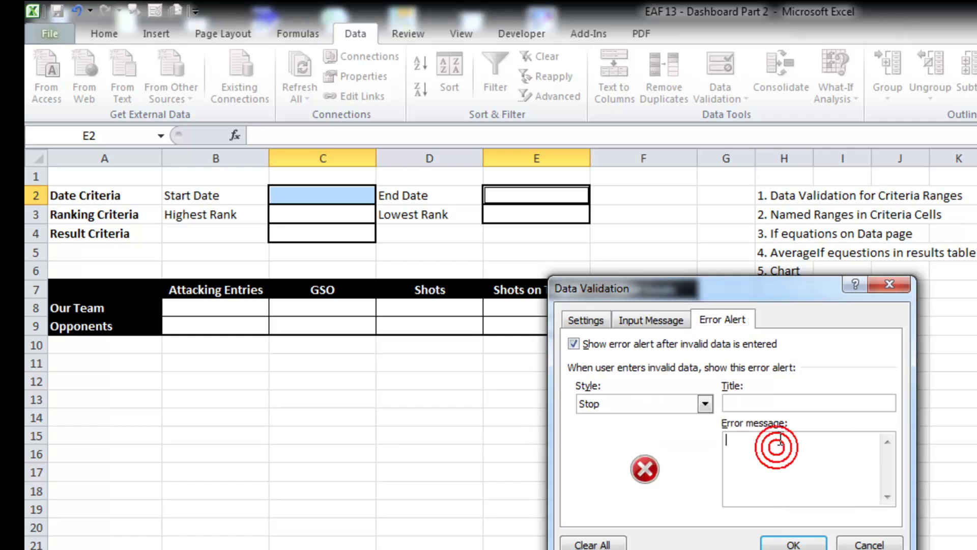
key("ctrl+v")
left_click(744, 399)
type("Check Date")
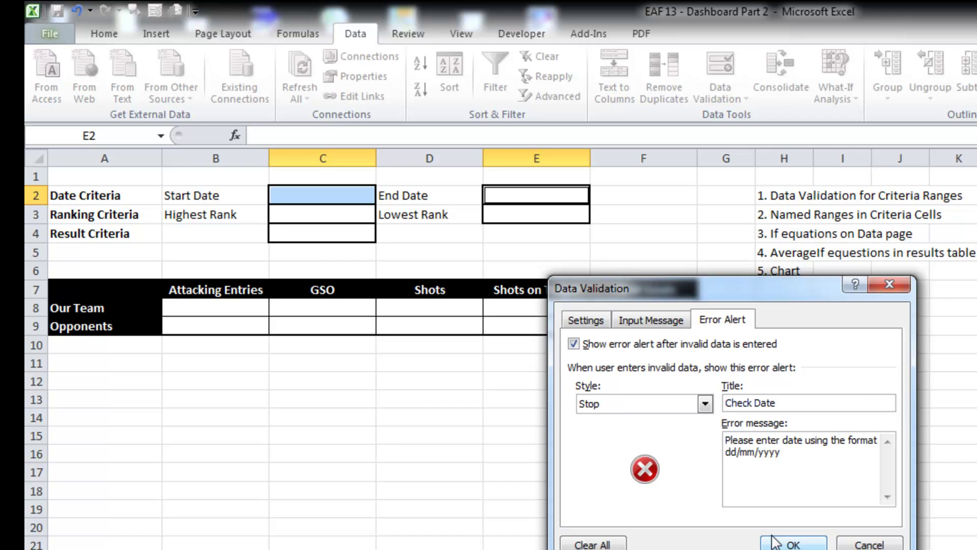
left_click(774, 543)
left_click(321, 252)
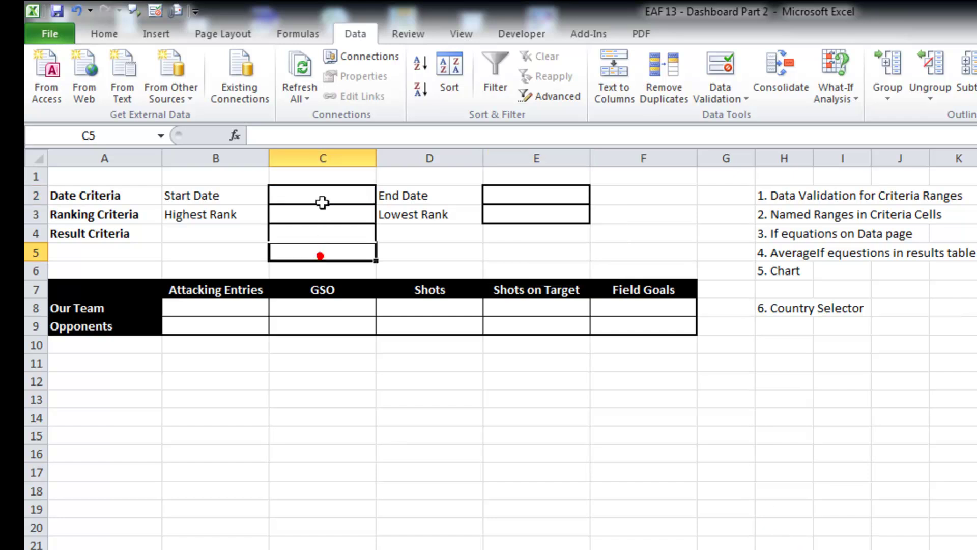
left_click(326, 192)
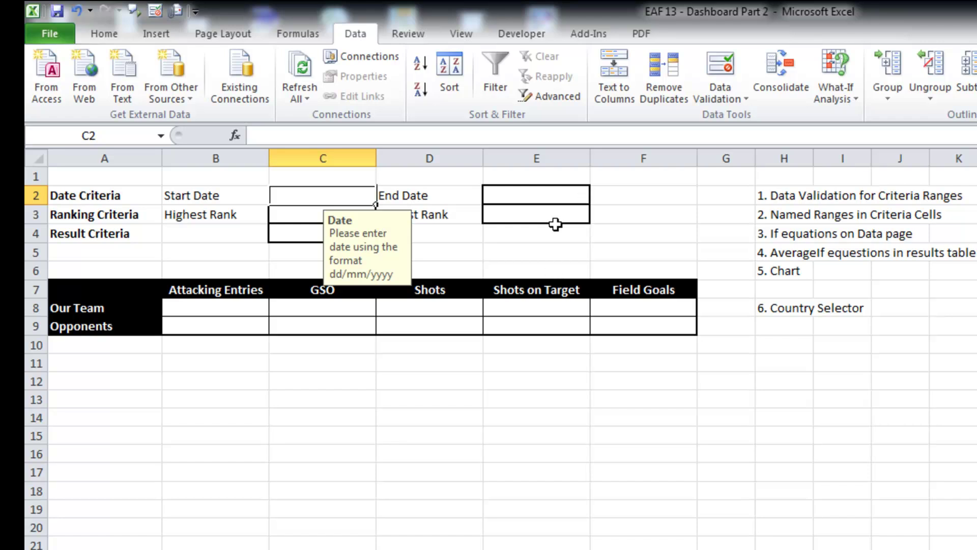
left_click(296, 214)
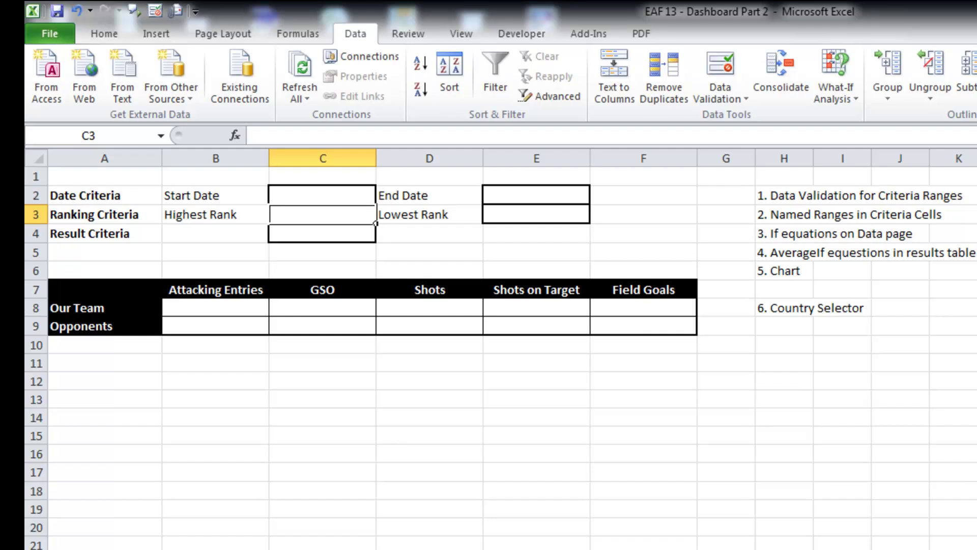
key("ctrl+Page_Down")
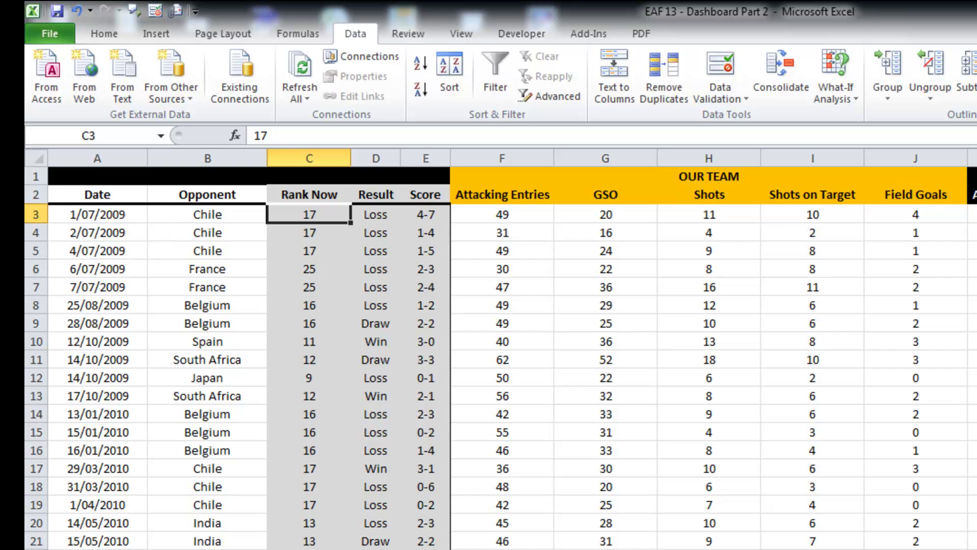
key("ctrl+Page_Up")
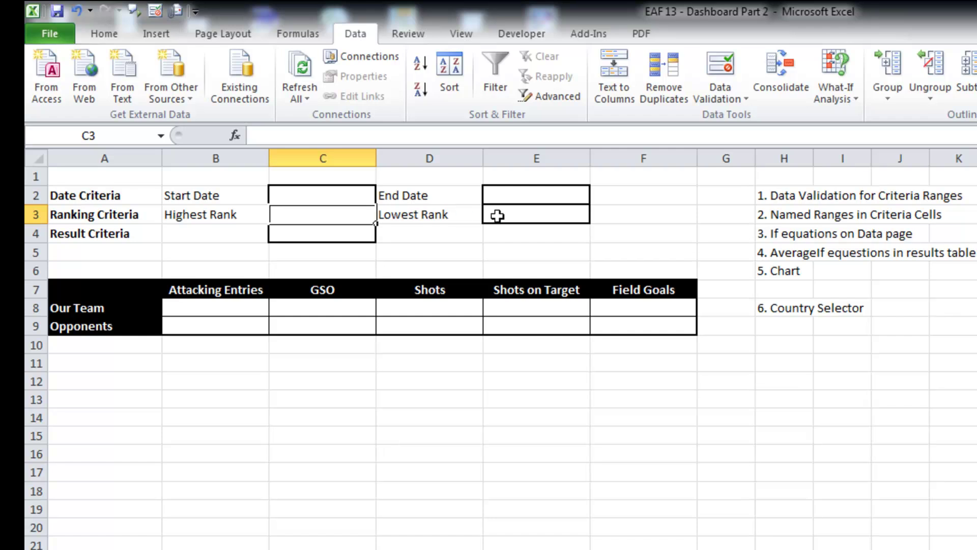
left_click(517, 216, "ctrl")
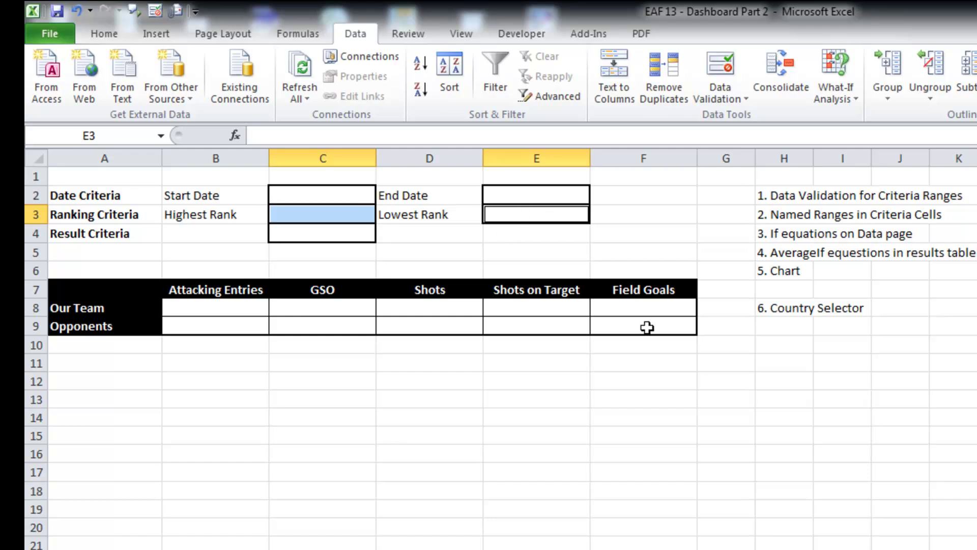
left_click(715, 101)
left_click(723, 116)
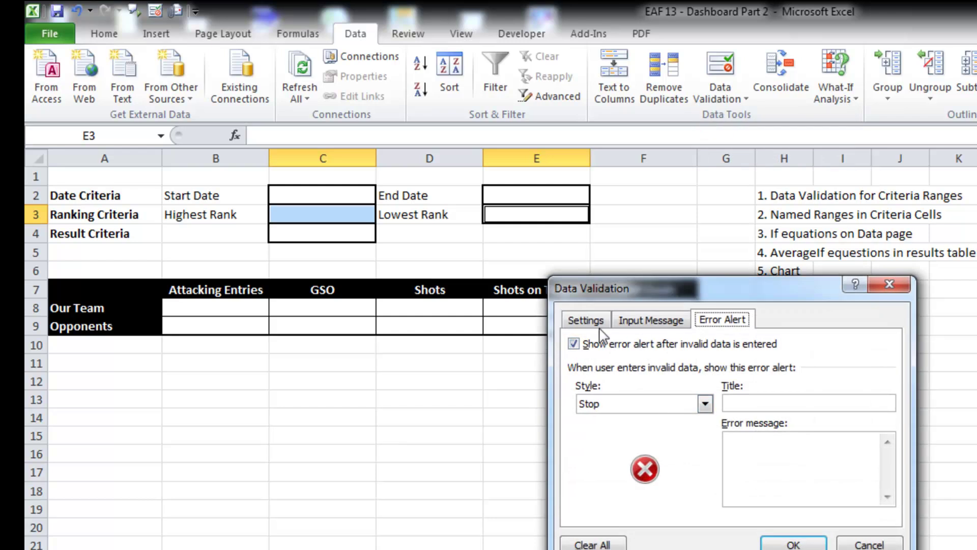
left_click(593, 320)
left_click(702, 379)
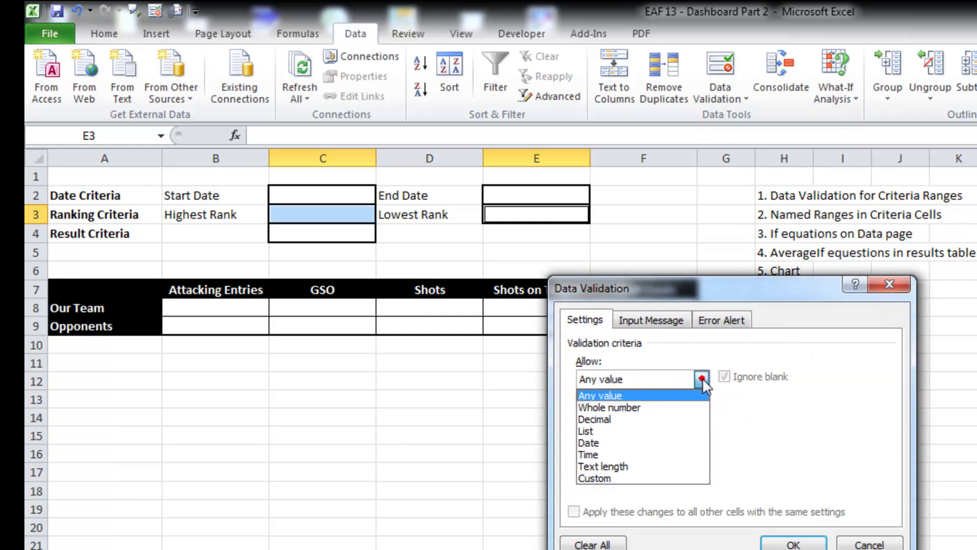
left_click(683, 407)
left_click(608, 451)
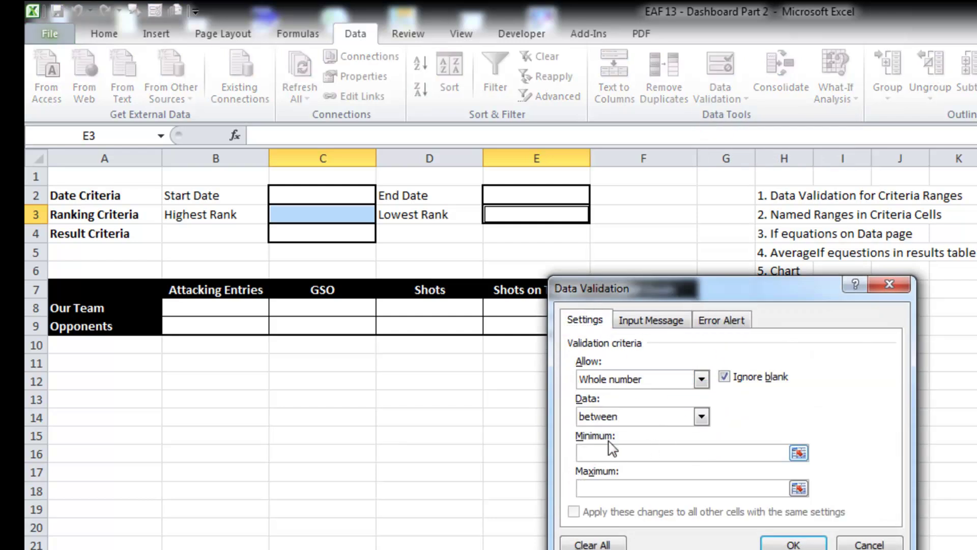
type("0")
left_click(611, 486)
type("3")
left_click(790, 544)
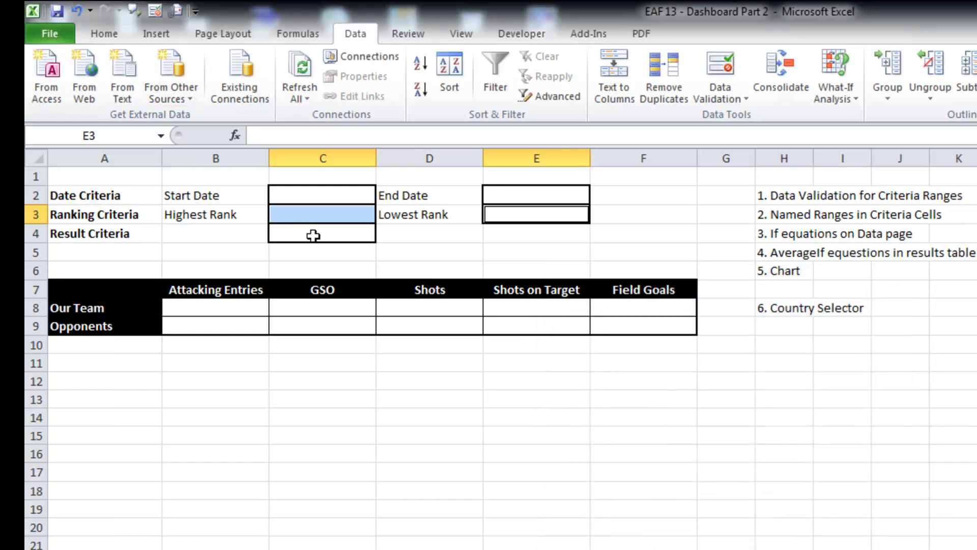
left_click(306, 231)
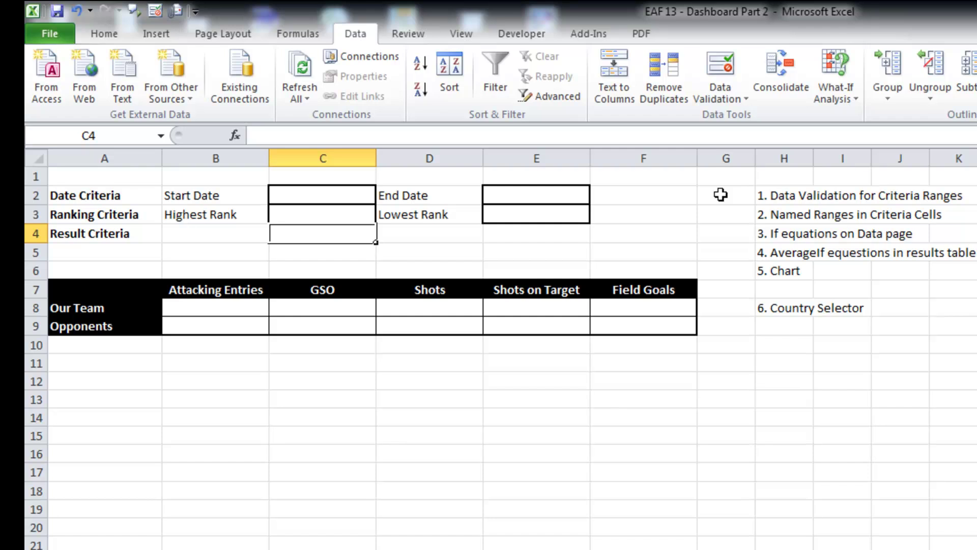
- Limit the Result Criteria cell to a dropdown list of Win, Loss, Draw
left_click(720, 91)
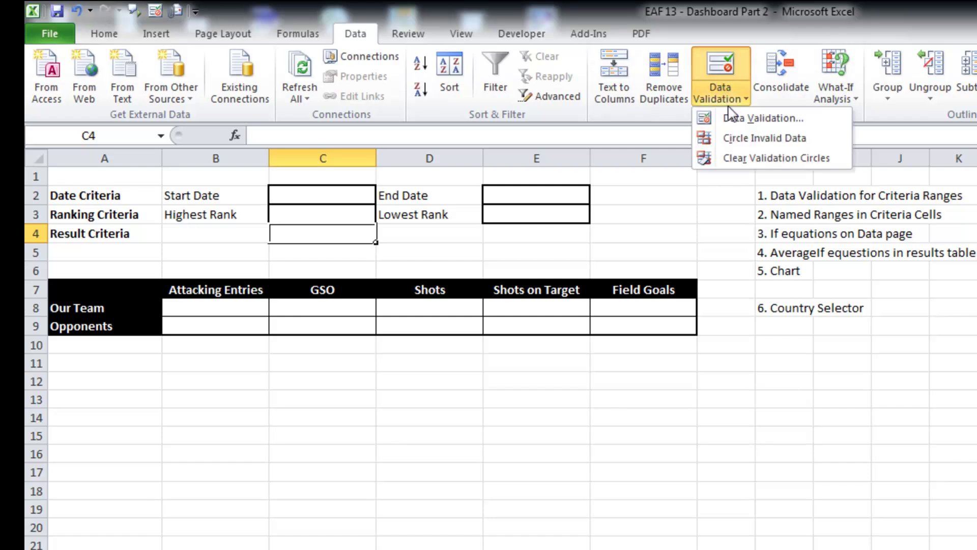
left_click(731, 118)
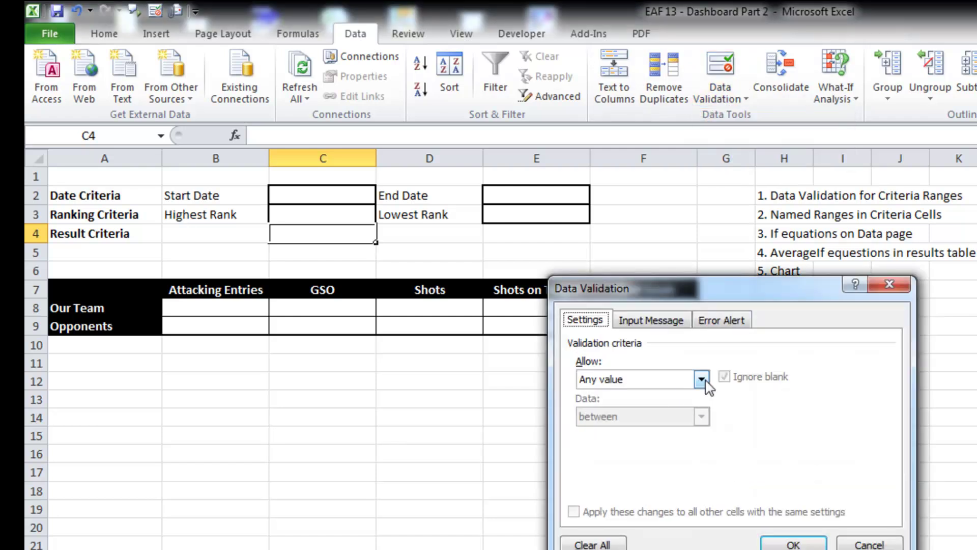
left_click(658, 431)
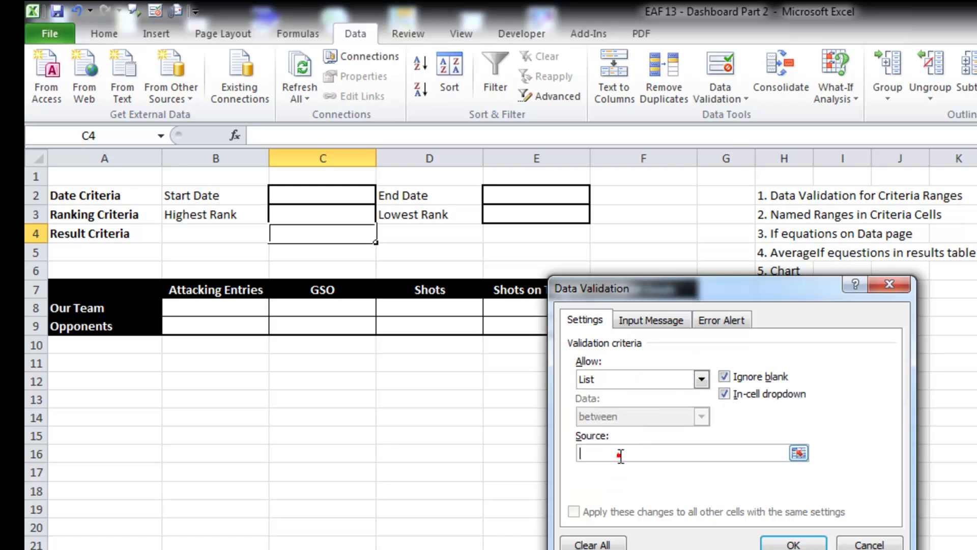
left_click(619, 454)
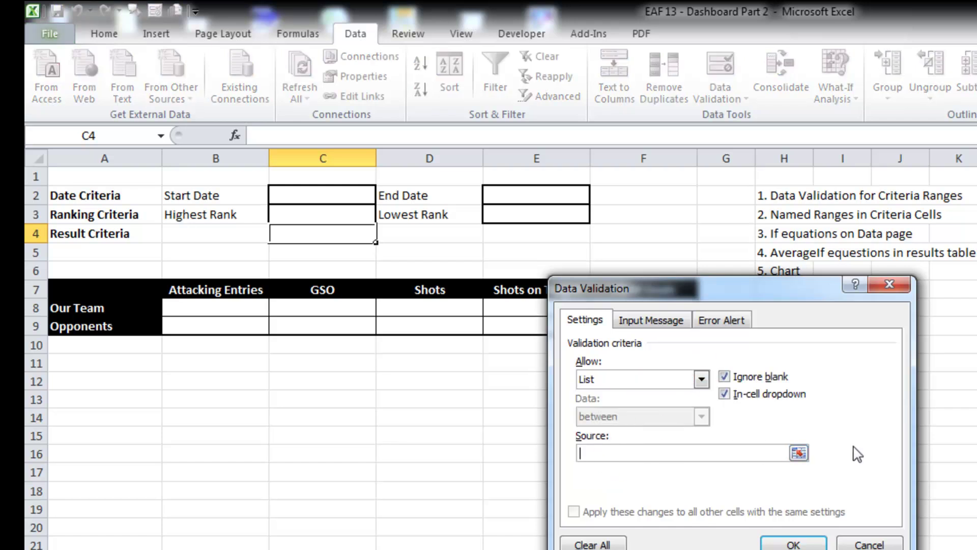
type("Win, Loss, Draw")
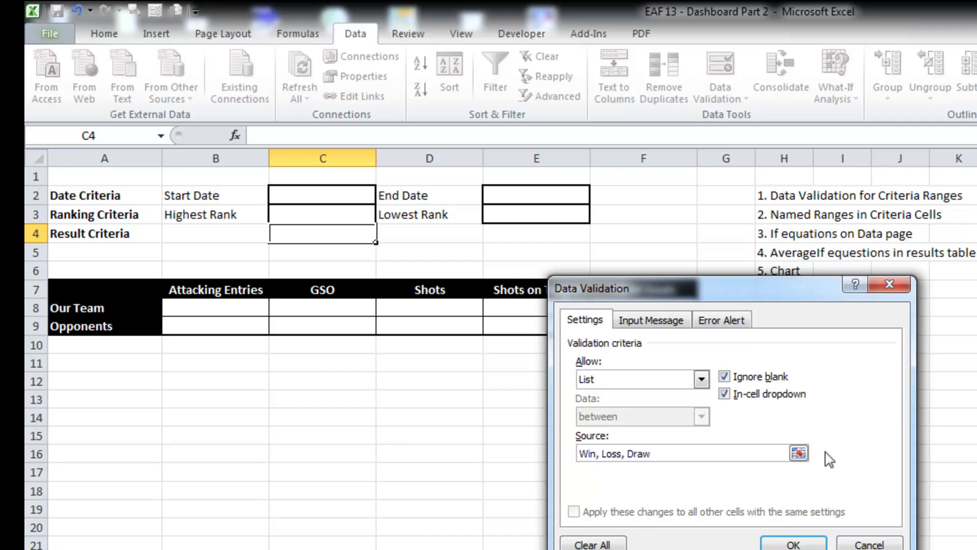
left_click(802, 545)
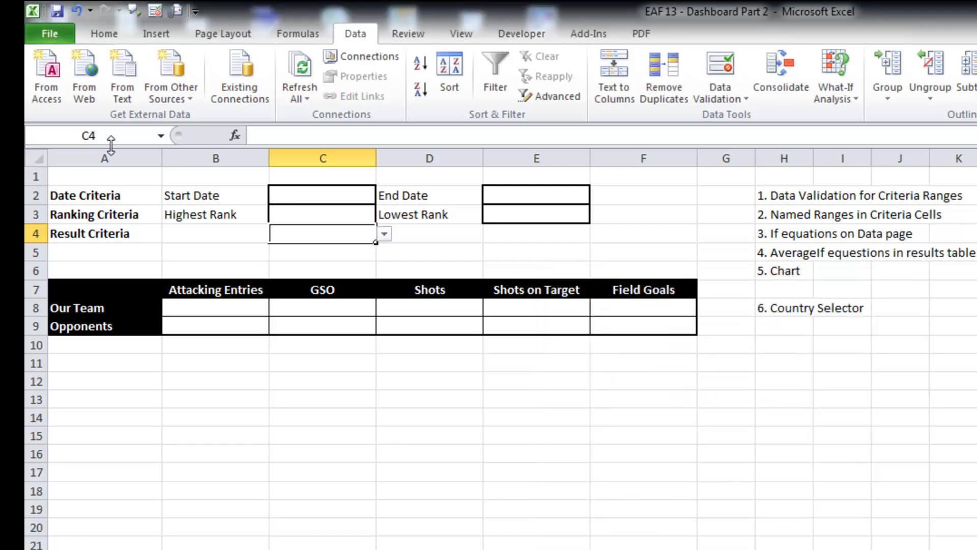
- Choose Win from the dropdown in Result Criteria cell C4
left_click(191, 253)
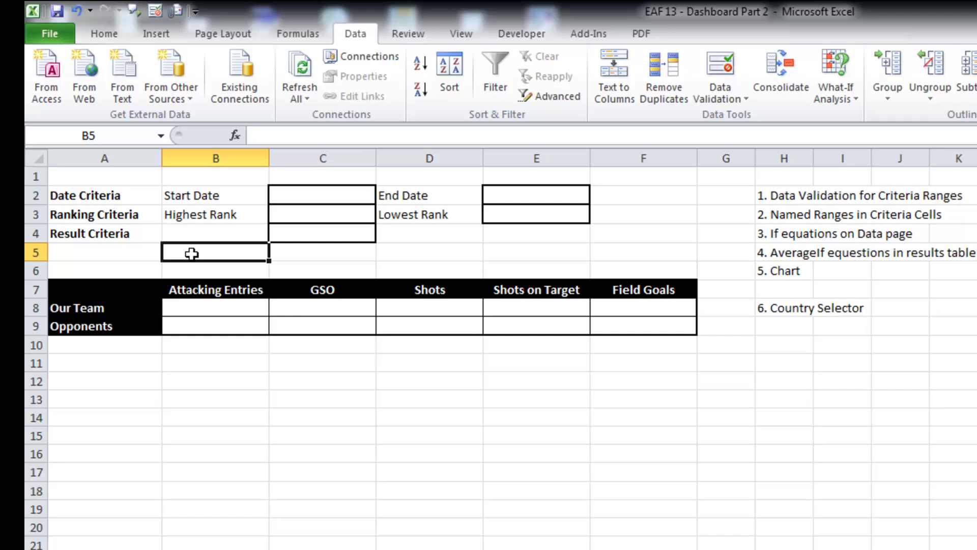
left_click(301, 233)
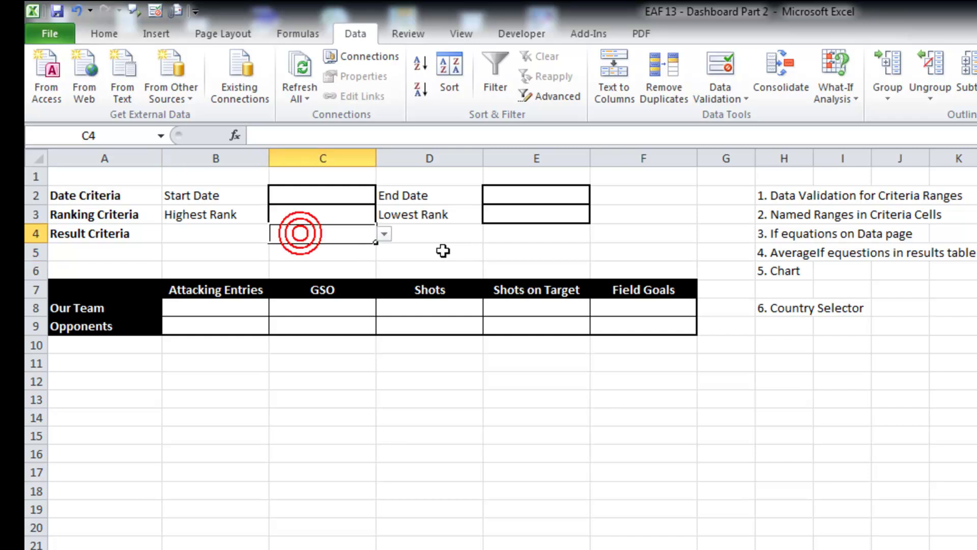
left_click(384, 234)
left_click(367, 249)
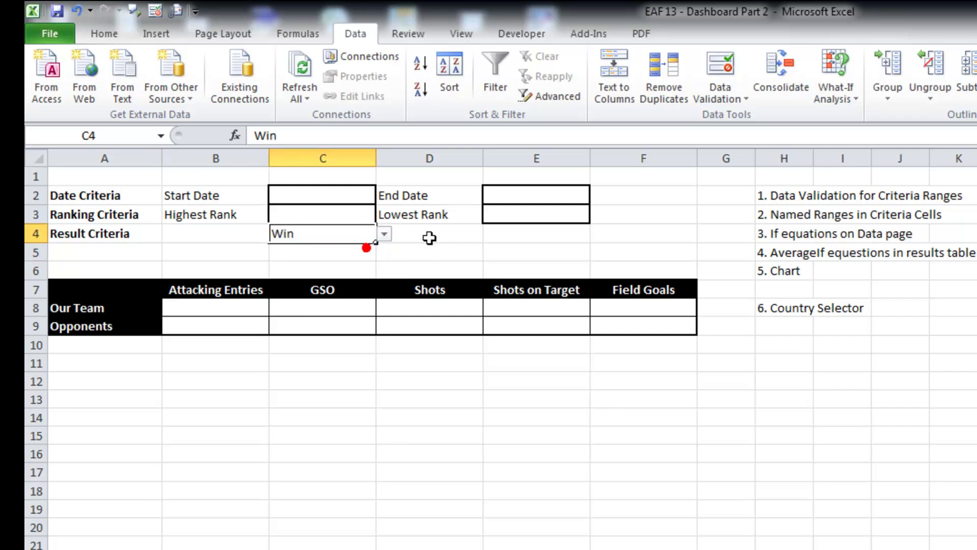
left_click(436, 249)
- Enter start date 1/1/2009 in C2 and end date 1/01/2010 in E2
left_click(317, 190)
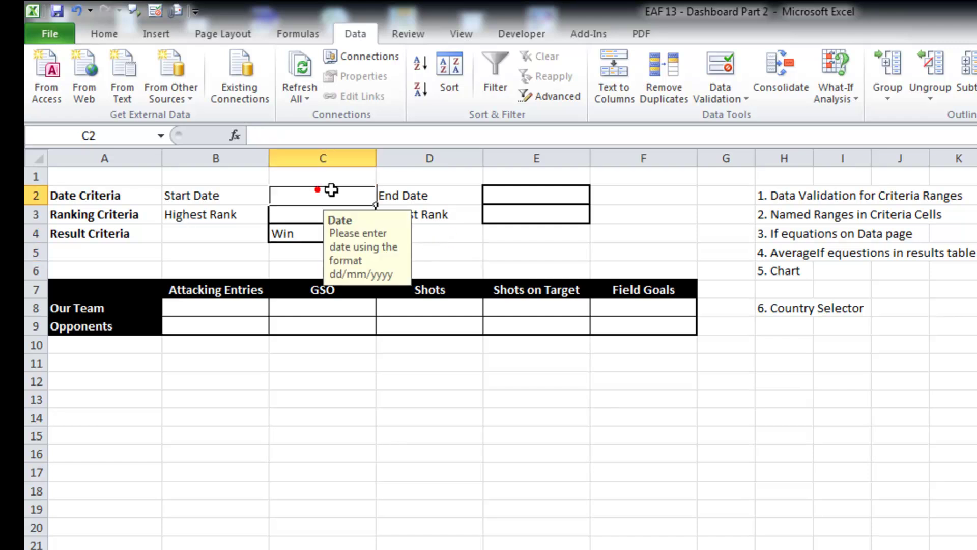
type("1/1/2009")
left_click(454, 189)
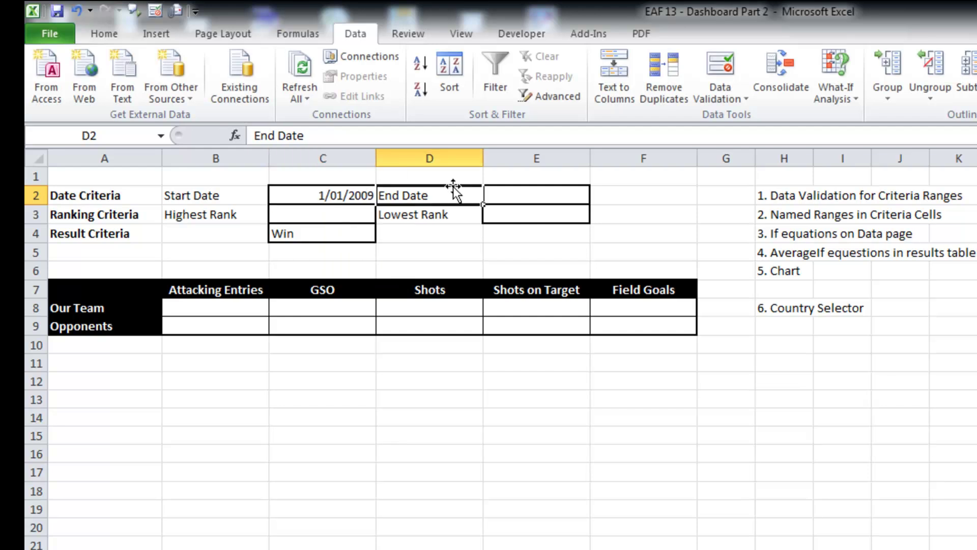
key("Tab")
type("1/")
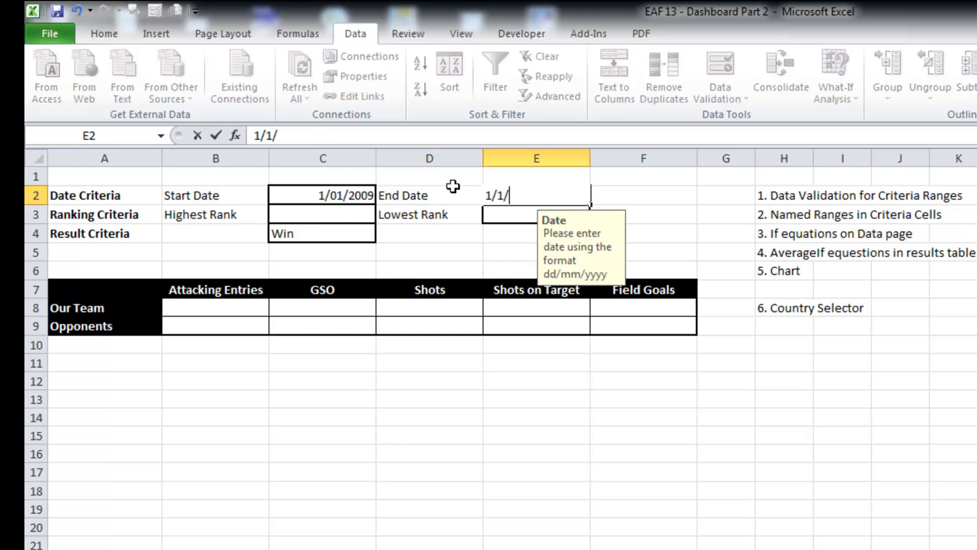
type("01/2010")
key("Return")
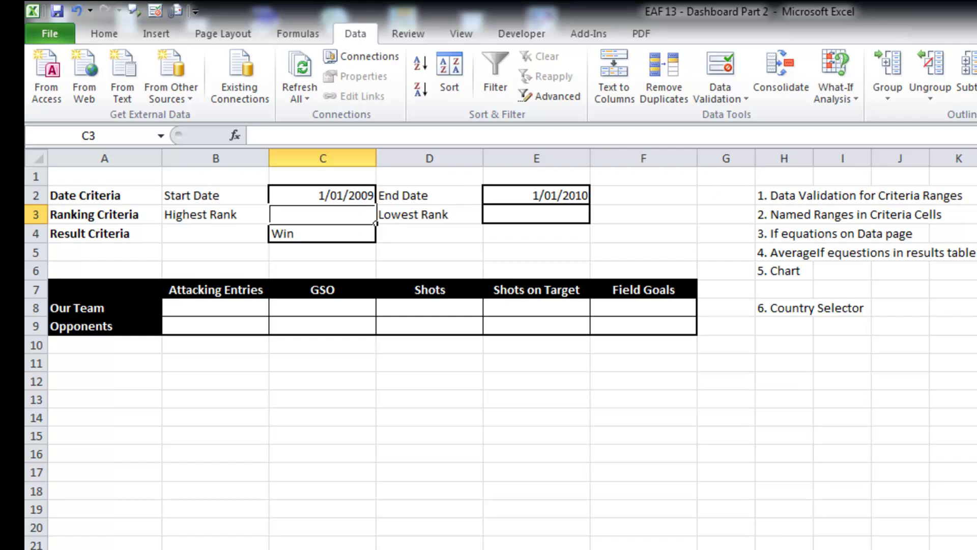
- Enter highest rank 1 in C3 and lowest rank 15 in E3
type("1")
key("Tab")
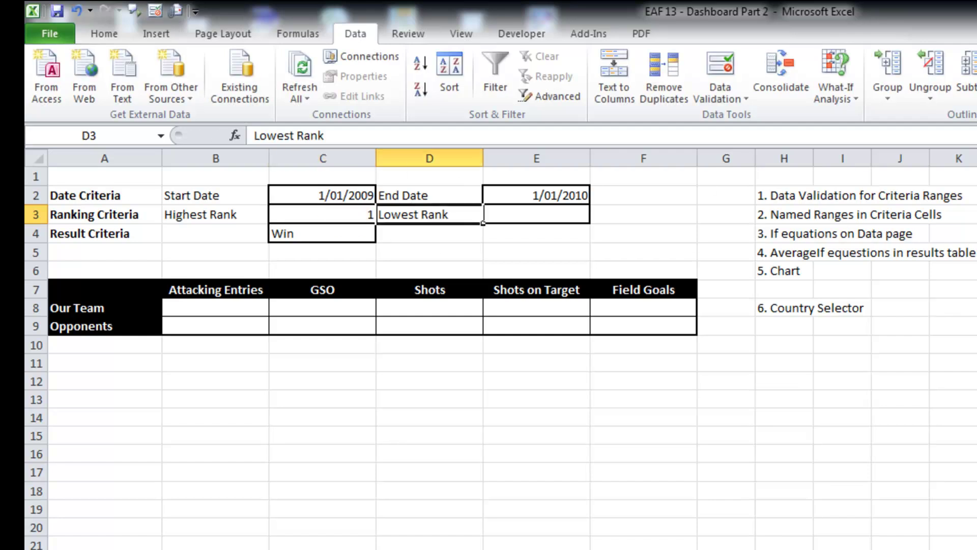
key("Tab")
type("15")
key("Return")
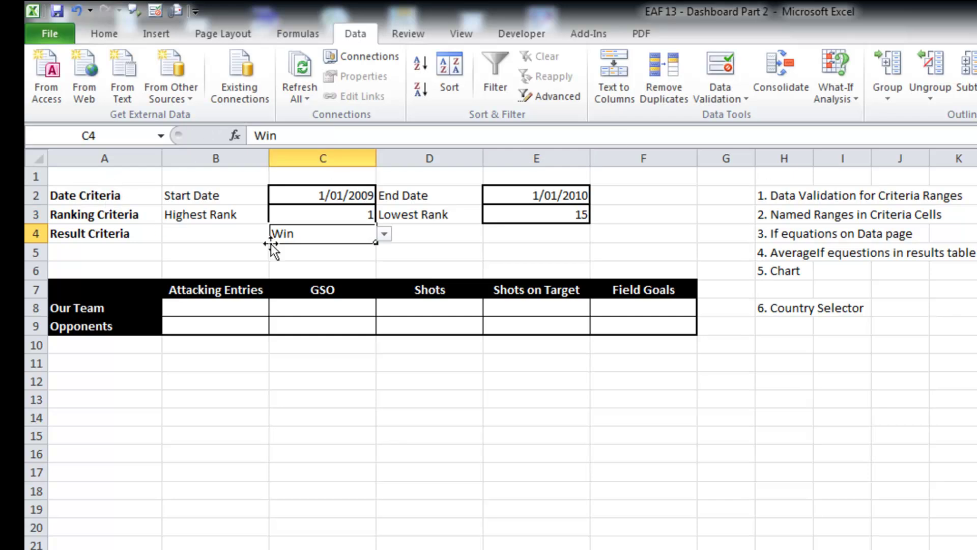
- Centre-align the criteria cells C2:C4 and E2:E3
left_click(79, 266)
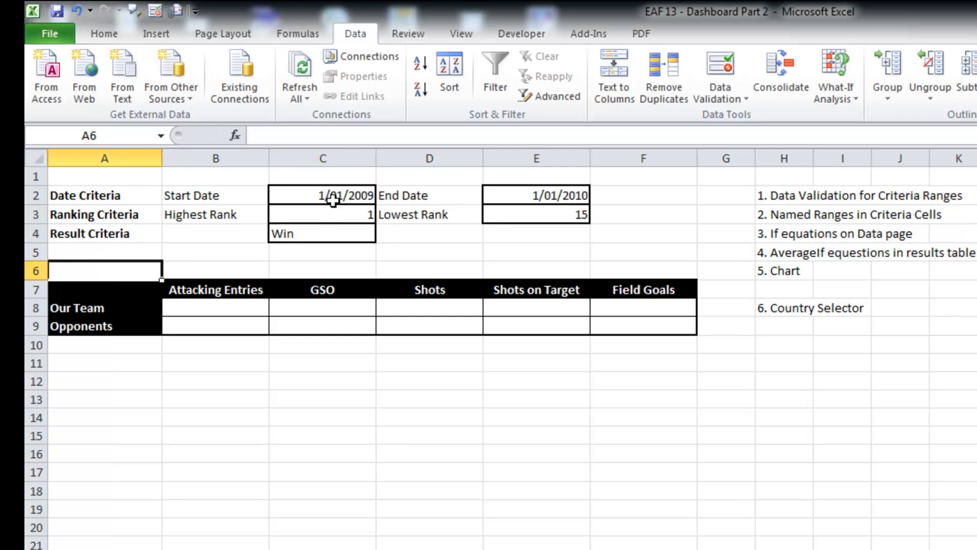
left_click_drag(333, 200, 336, 233)
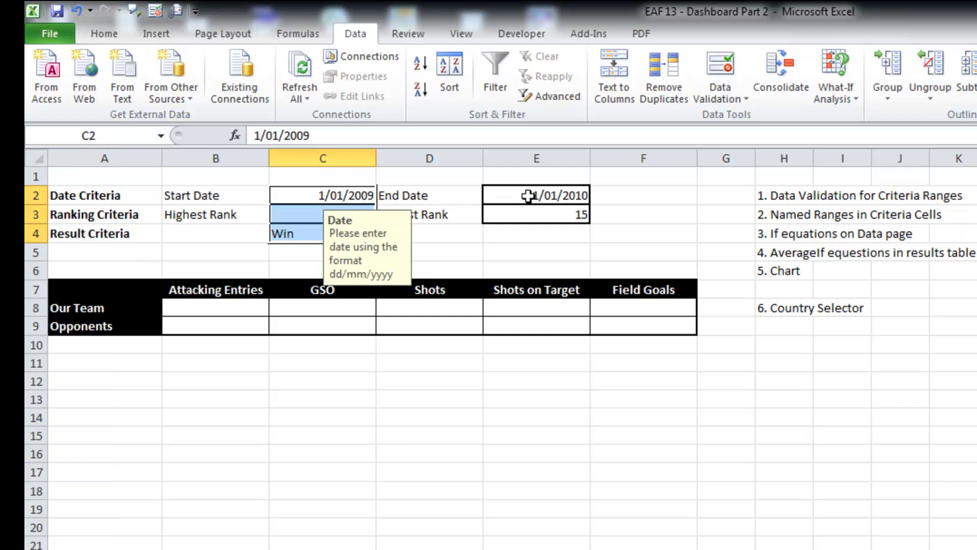
left_click_drag(528, 196, 529, 214)
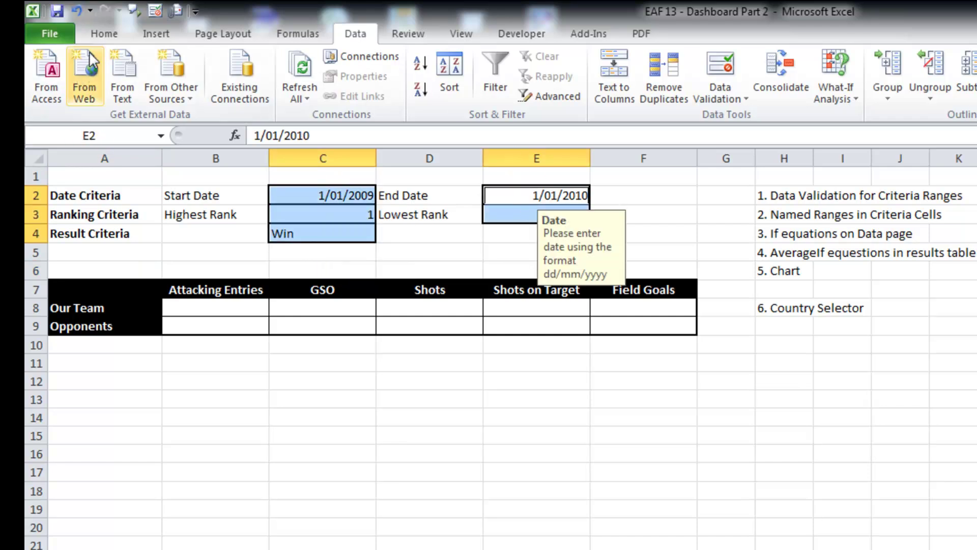
left_click(104, 34)
left_click(391, 89)
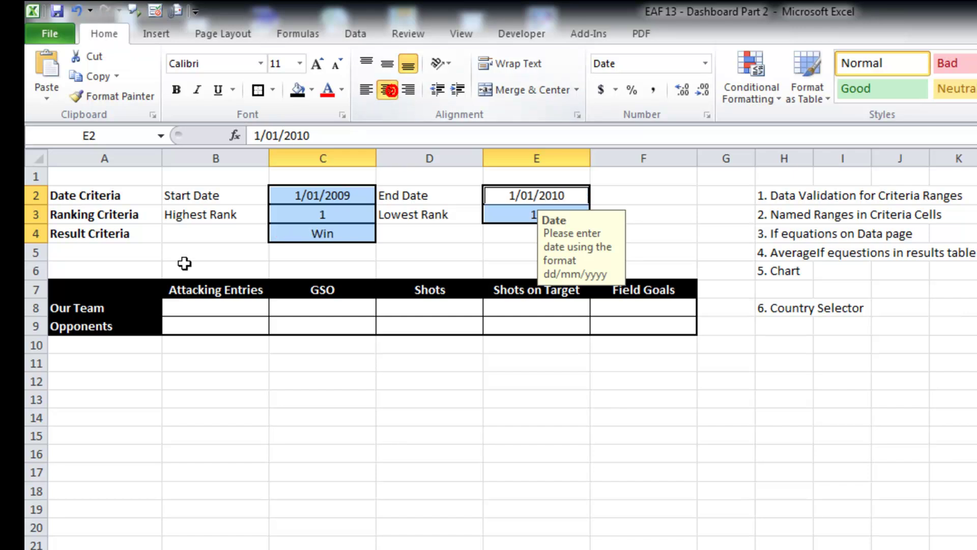
left_click(117, 264)
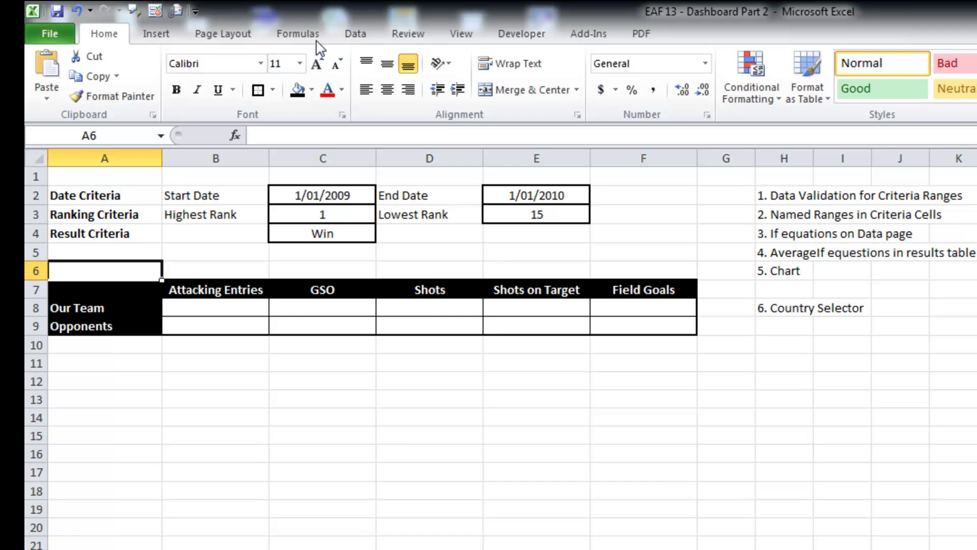
- Name cell C2 StartDate and cell E2 EndDate via the Name Box
left_click(317, 195)
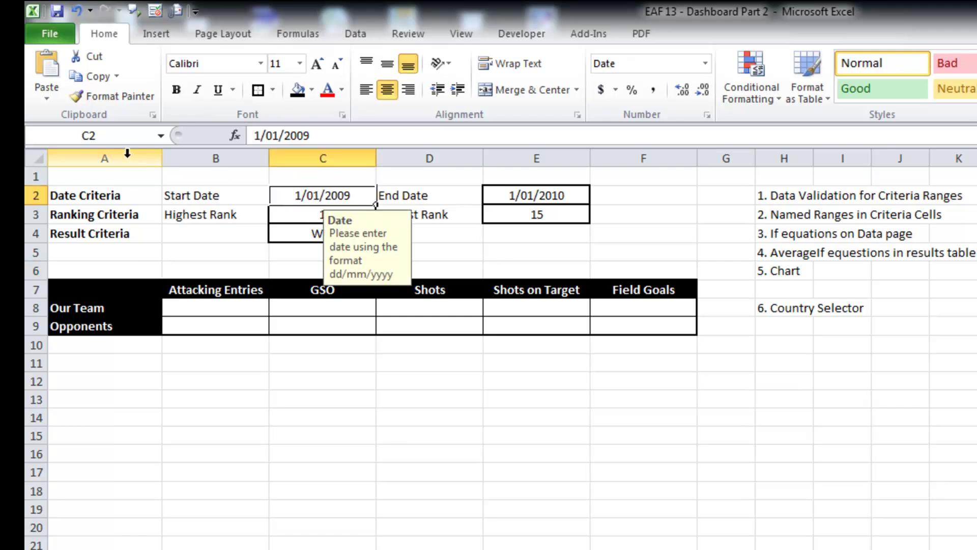
left_click(130, 135)
type("StartDate")
key("Return")
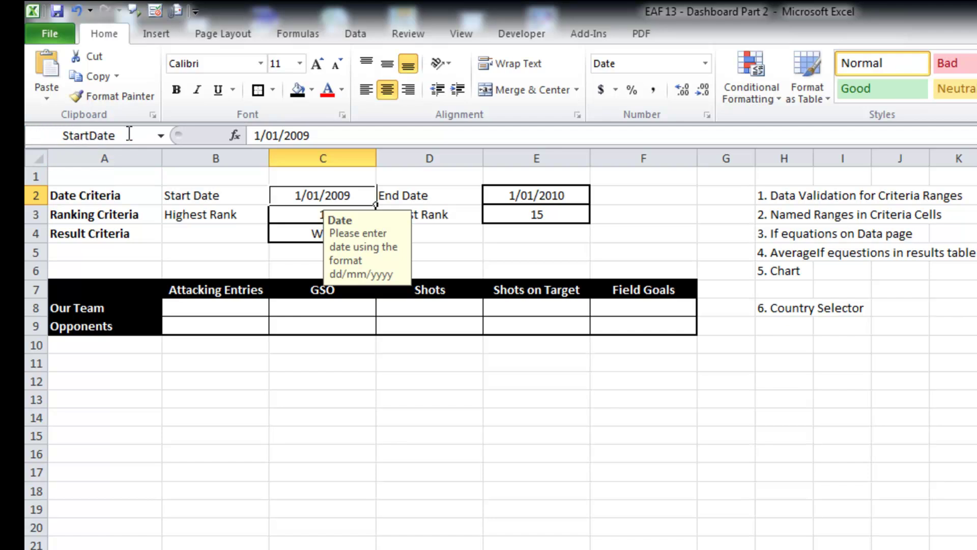
left_click(565, 196)
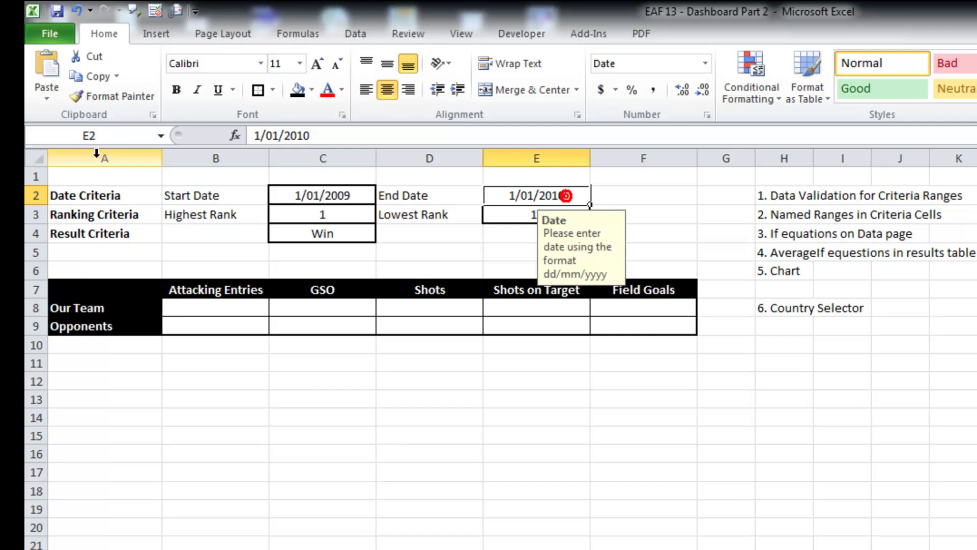
left_click(138, 132)
type("EndDate")
key("Return")
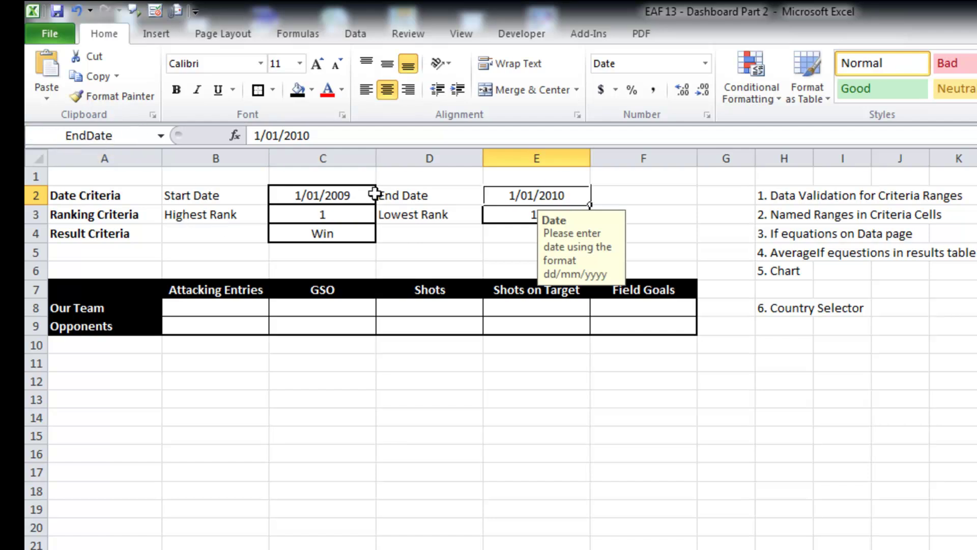
- Name cell C3 LowRank and cell E3 HighRank
left_click(364, 210)
left_click(107, 132)
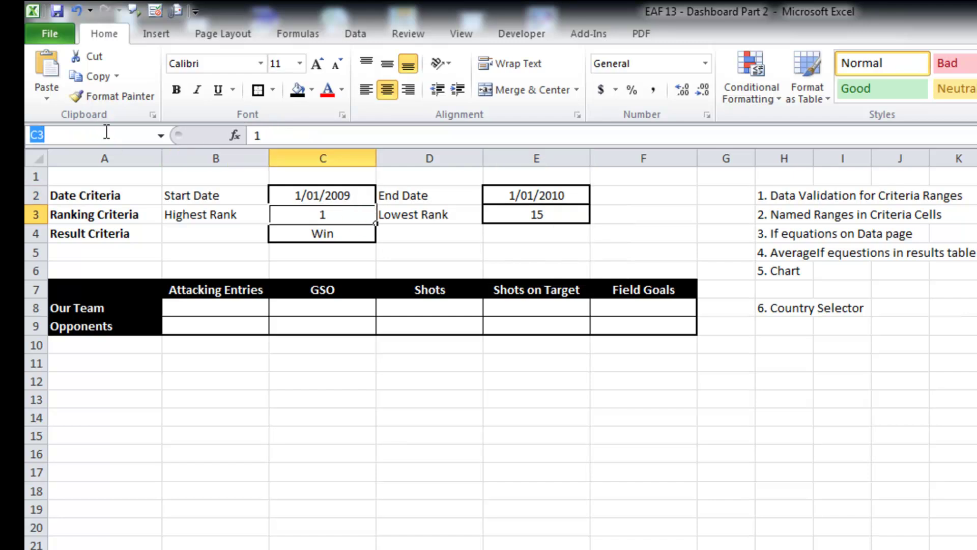
type("LowRank")
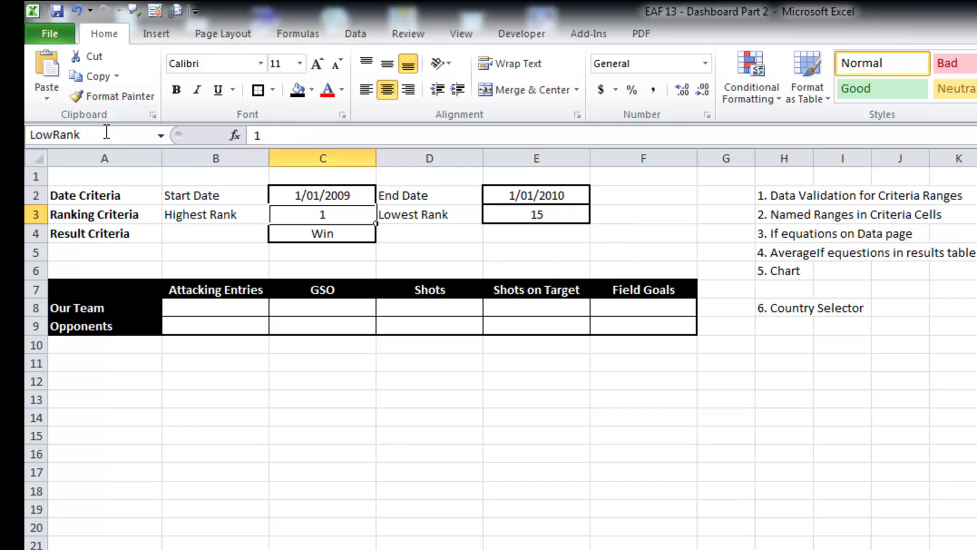
key("Return")
left_click(499, 214)
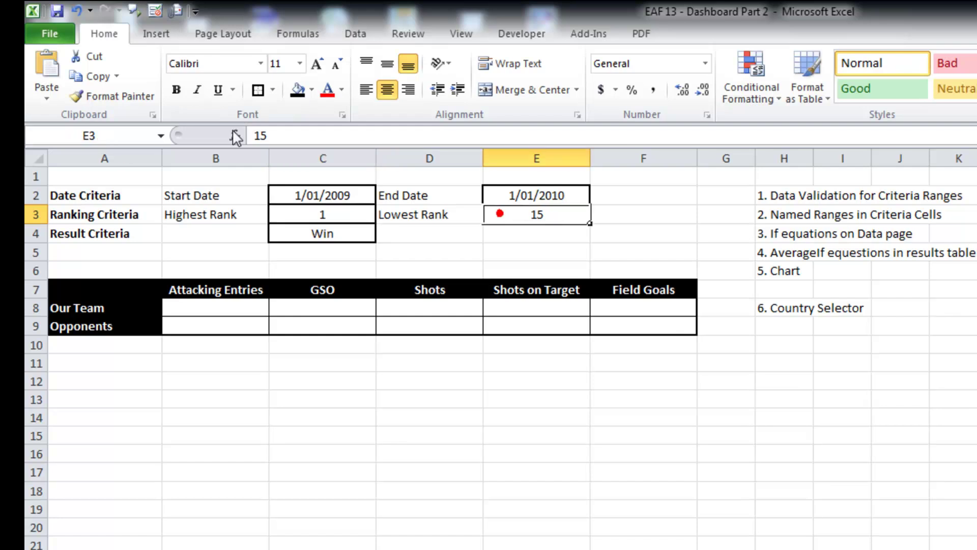
left_click(114, 136)
type("High")
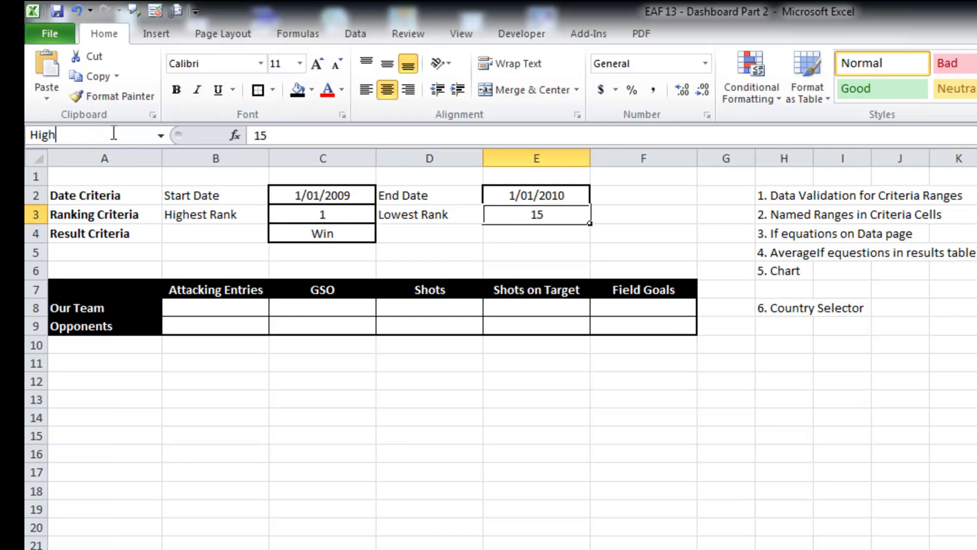
type("Rank")
key("Return")
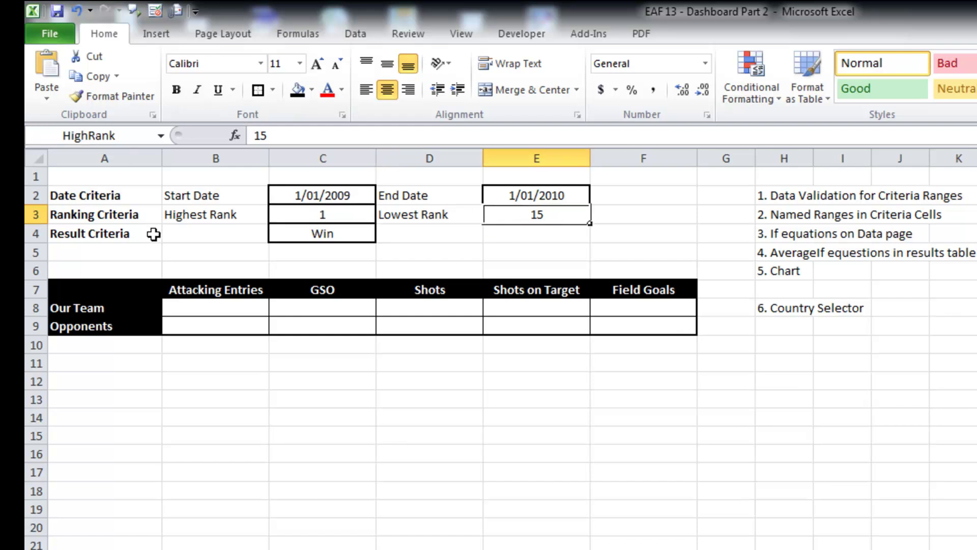
- Name the Result Criteria cell C4 Result
left_click(356, 234)
left_click(135, 135)
type("Result")
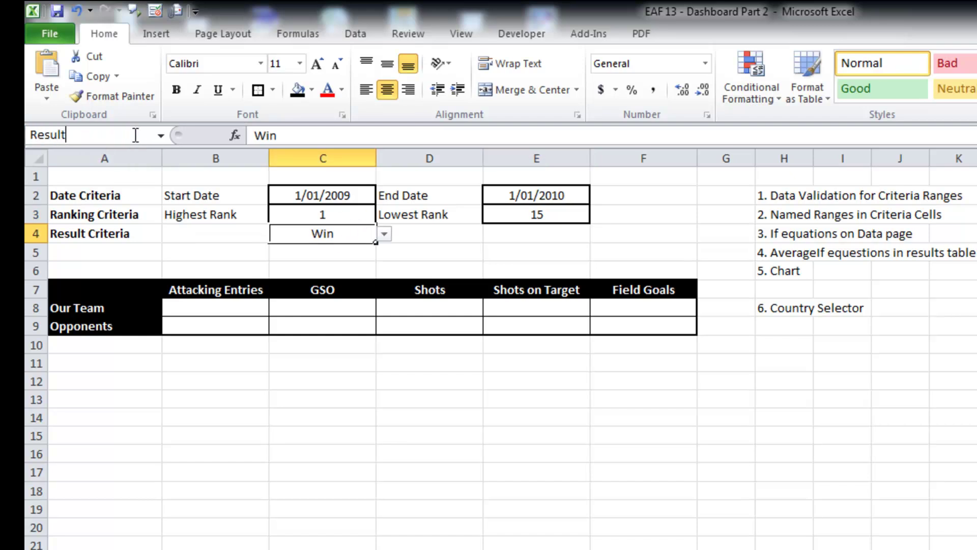
key("Return")
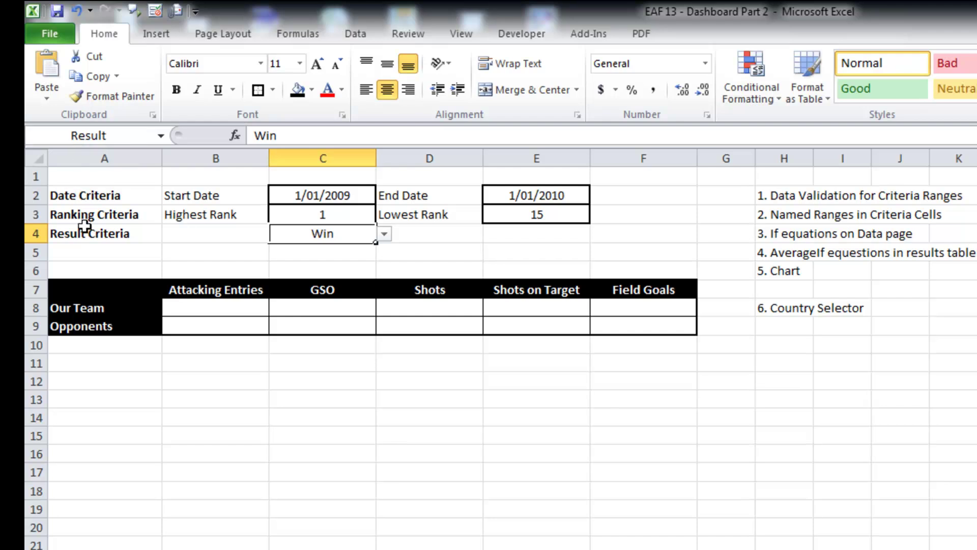
left_click(97, 270)
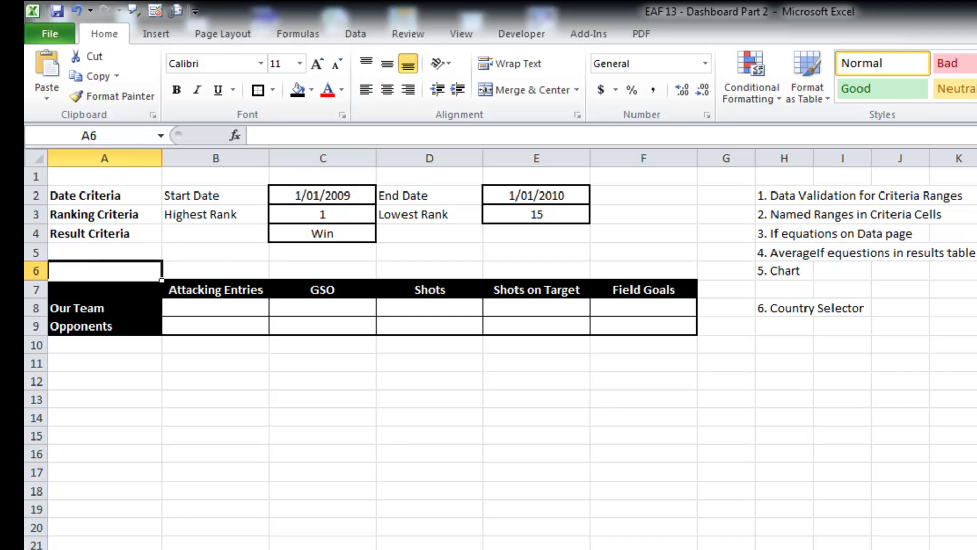
- Switch to the match Data sheet and scroll right to select Q3 under Date Criteria
key("ctrl+Page_Up")
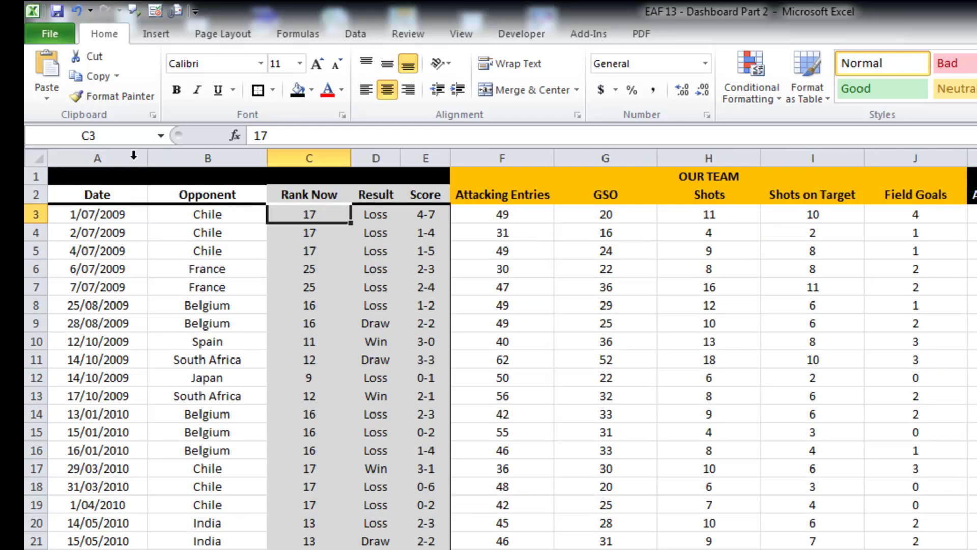
scroll(512, 349, "right", 7)
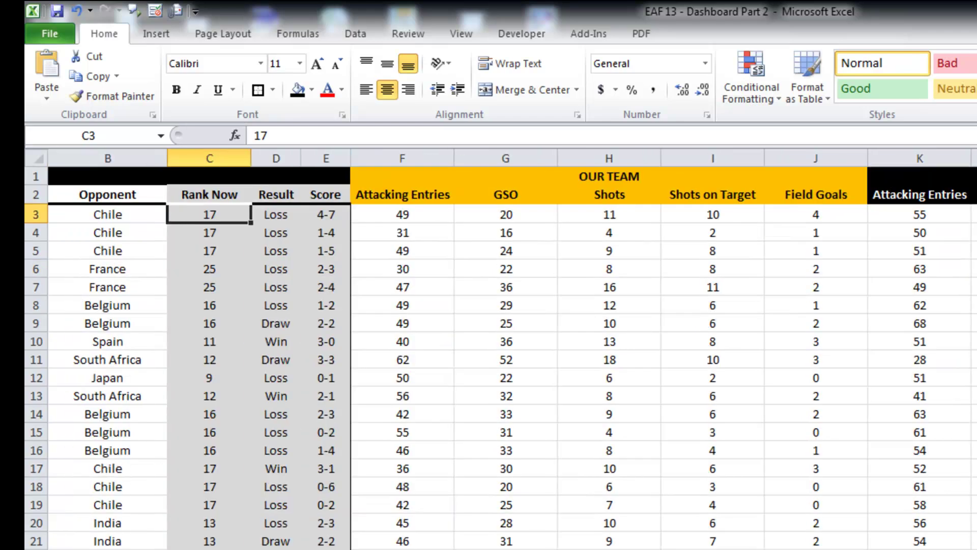
scroll(512, 349, "right", 2)
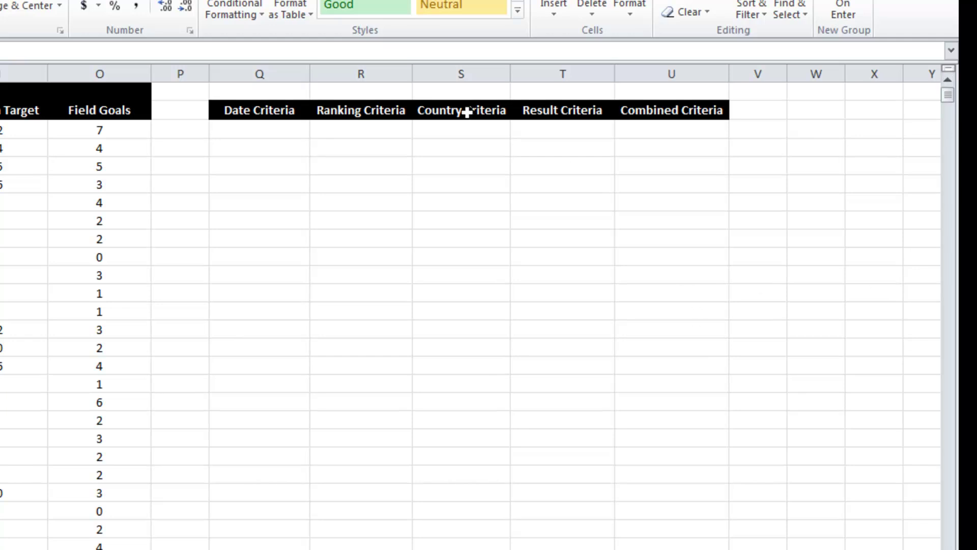
left_click(259, 127)
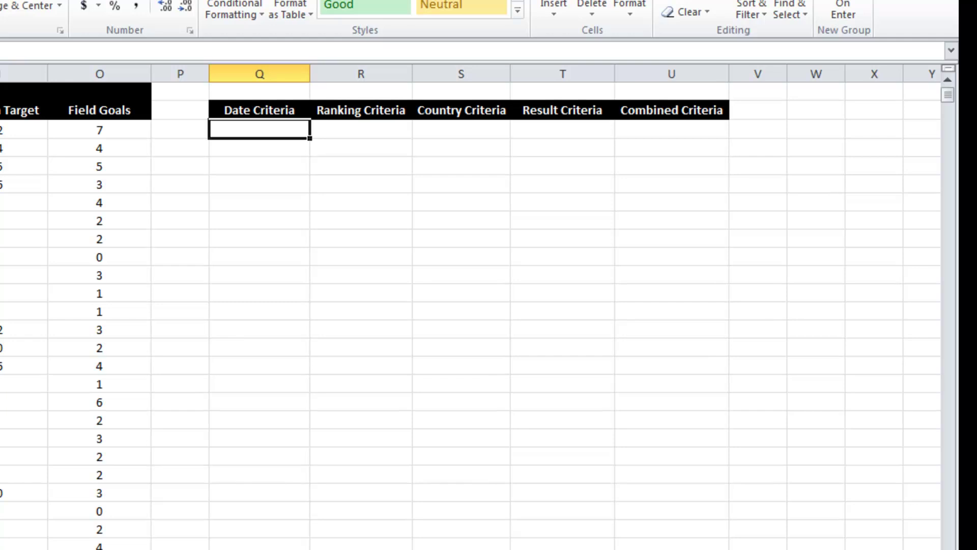
scroll(471, 305, "left", 6)
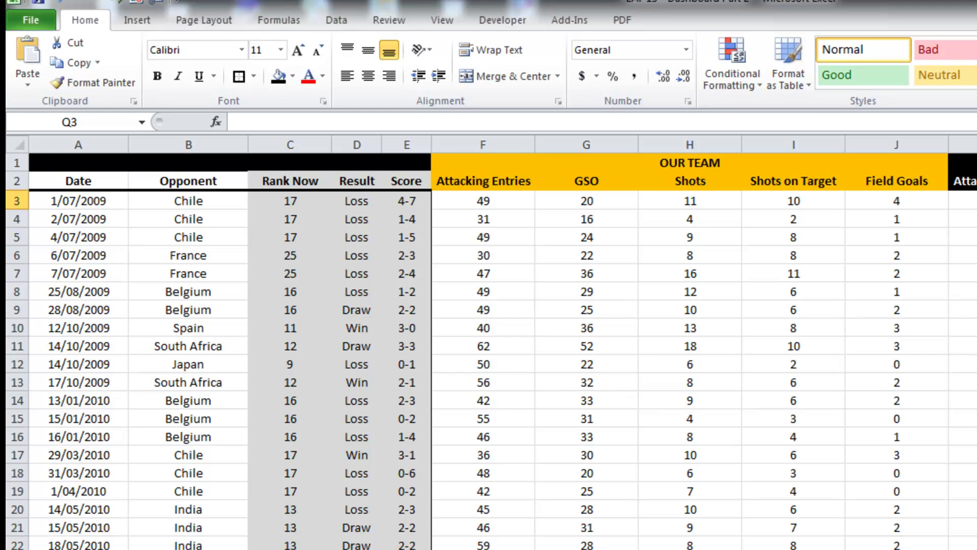
scroll(488, 356, "right", 4)
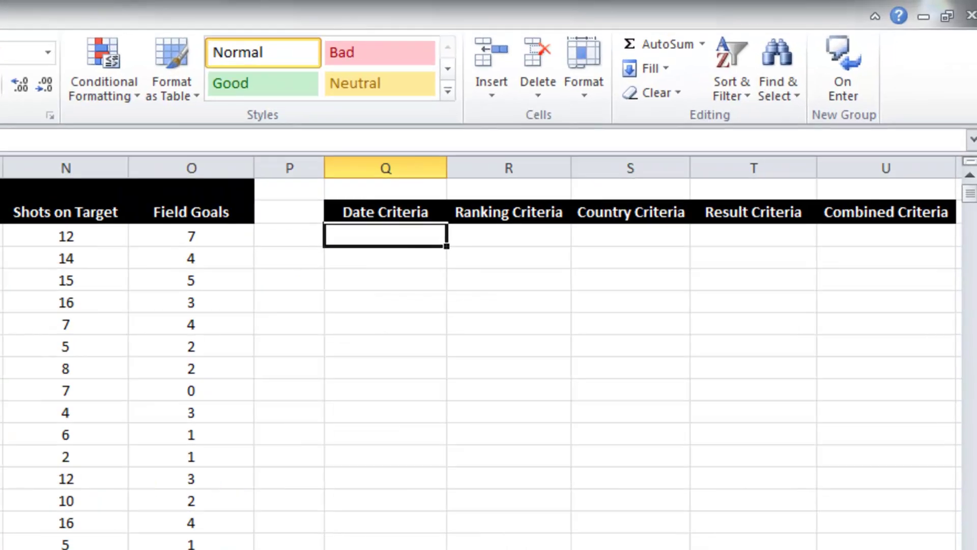
- Enter =IF(AND(A3>=StartDate,A3<=EndDate),1,0) in Q3
type("=if")
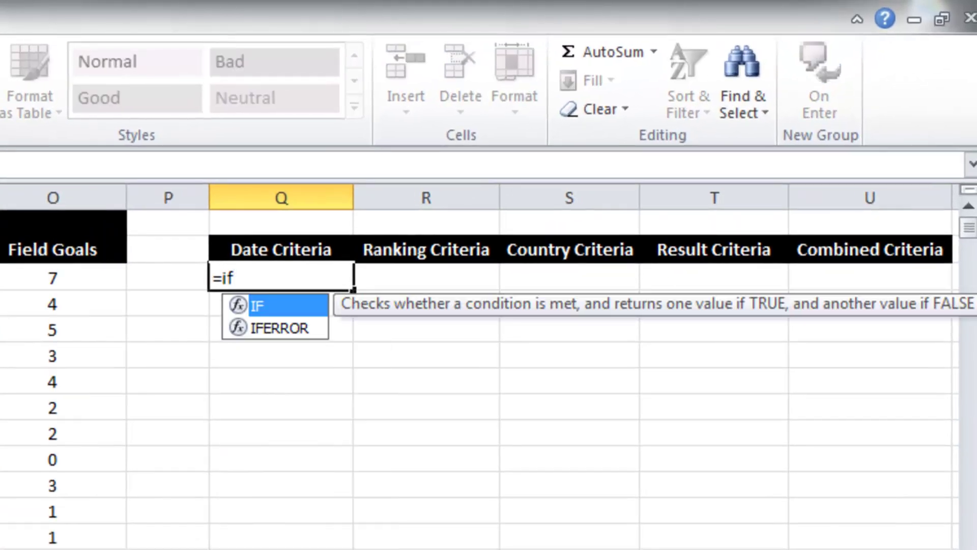
type("(and(")
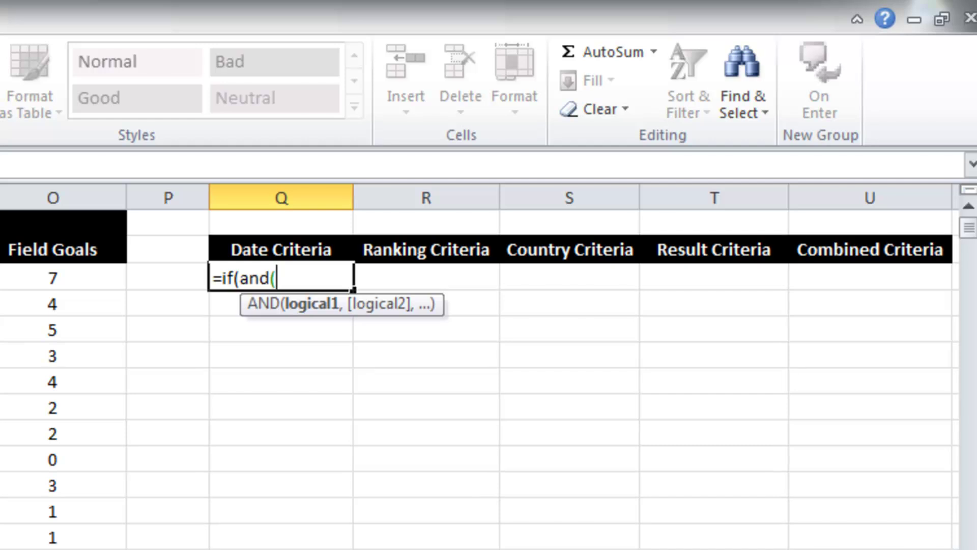
scroll(479, 357, "left", 8)
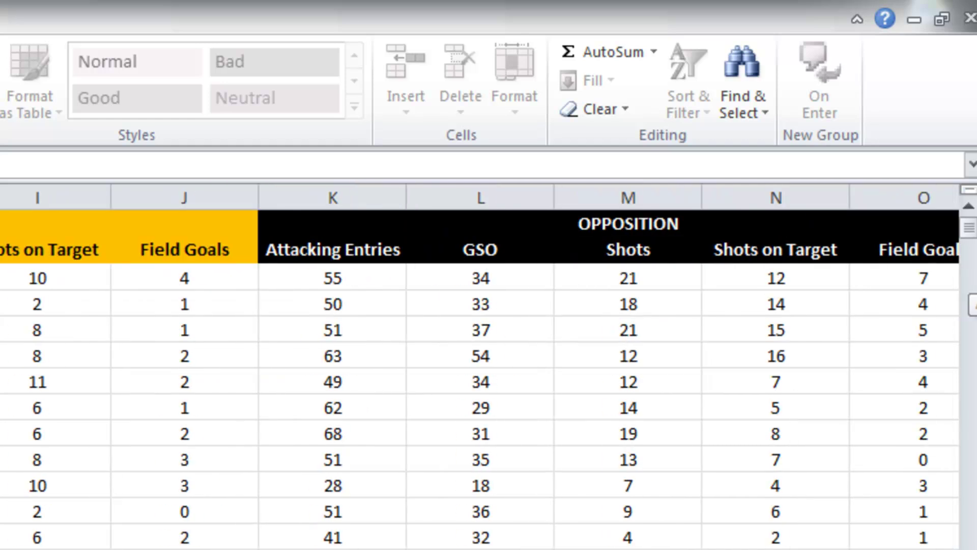
type("A3")
scroll(478, 356, "right", 2)
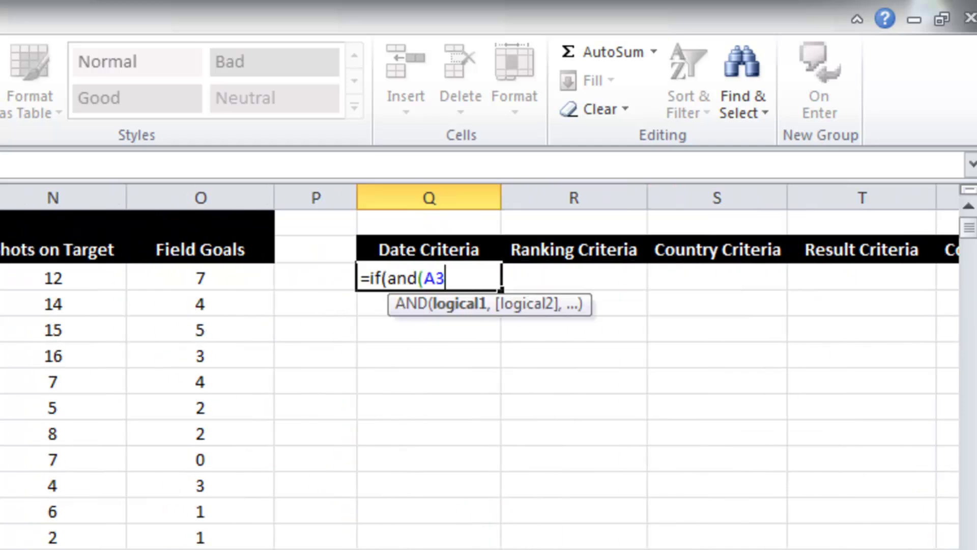
type(">=StartDate")
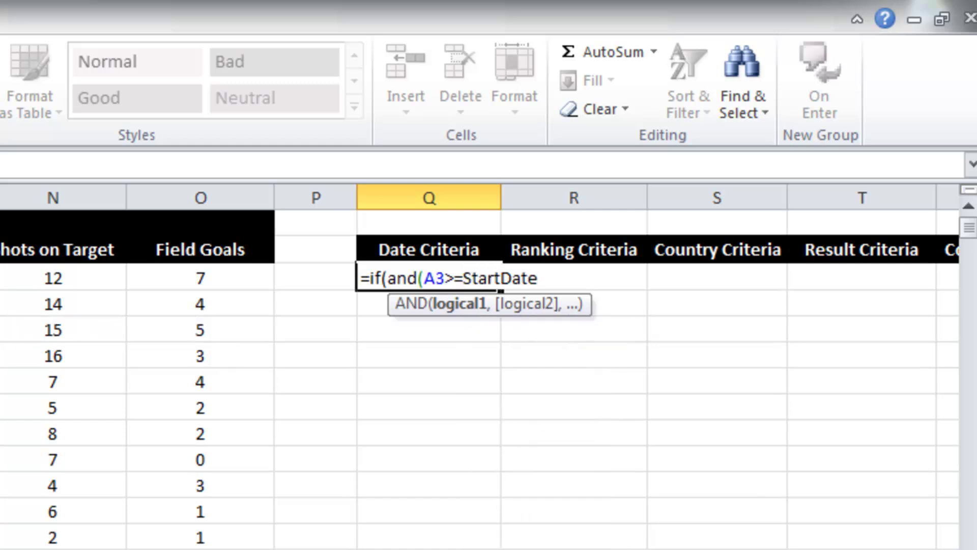
type(",")
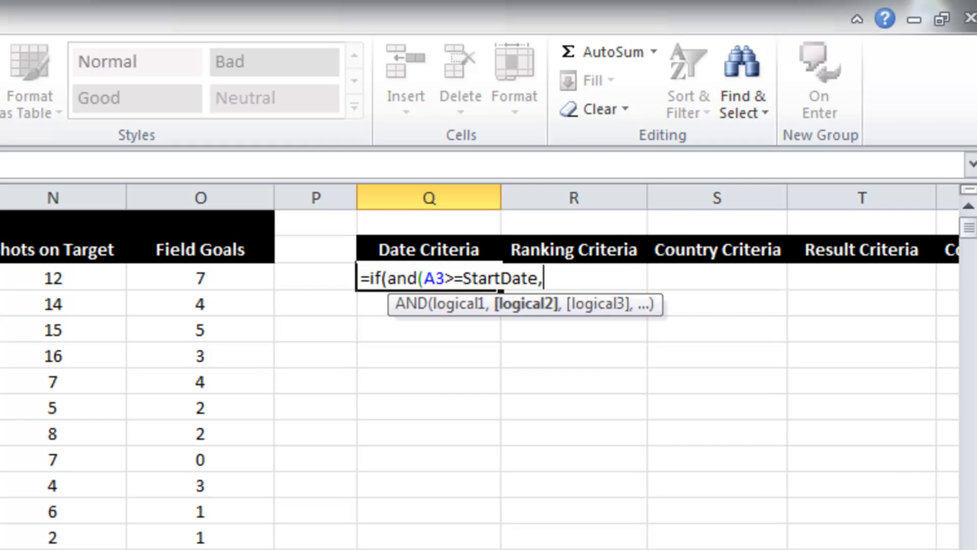
type("A3<=EndDate")
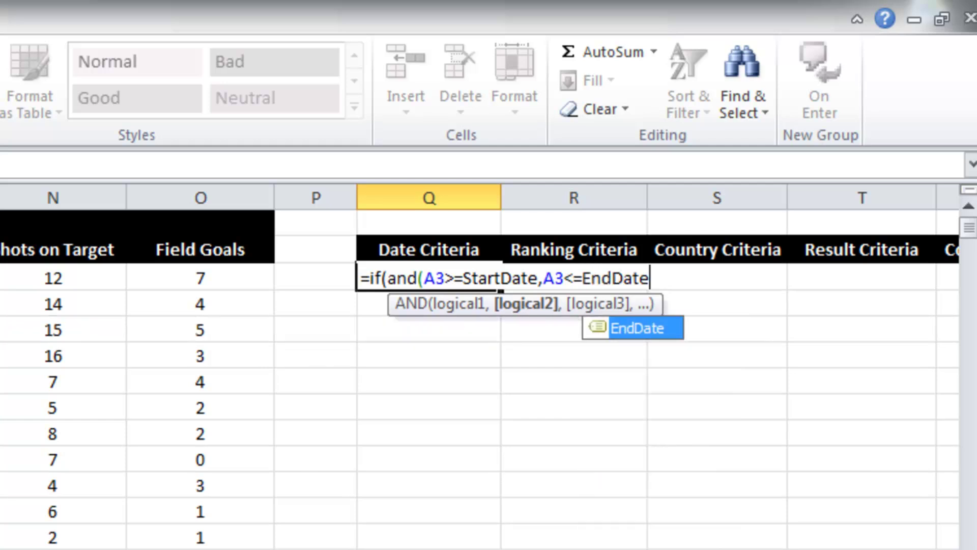
type(")")
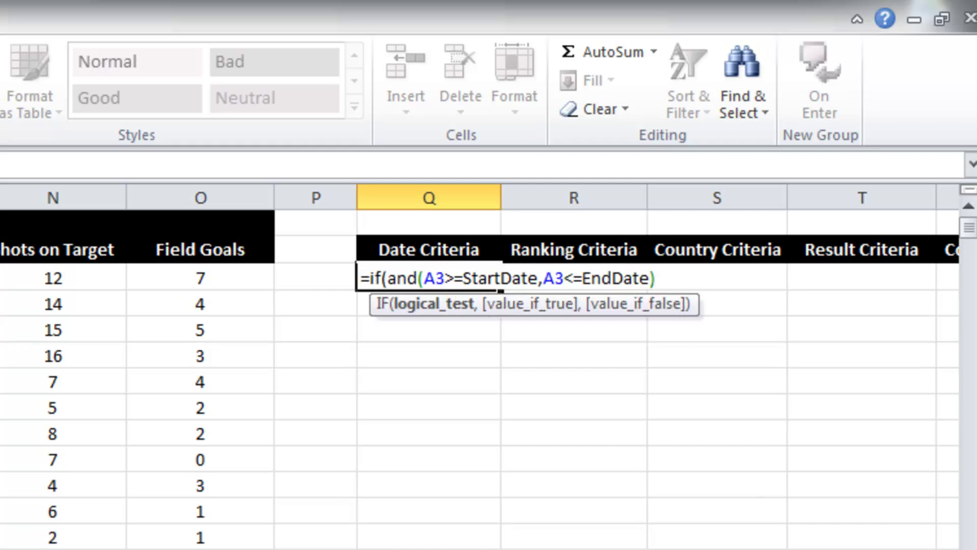
type(",1")
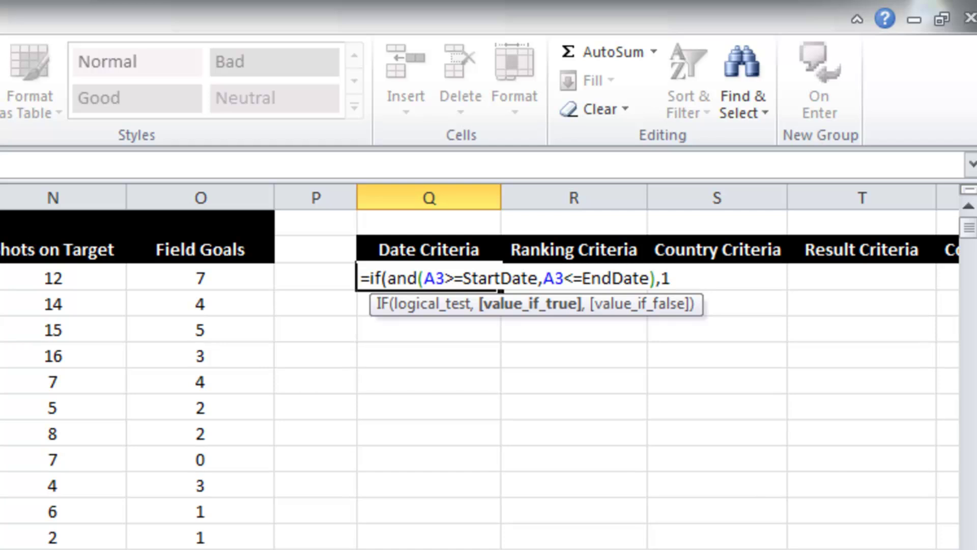
type(",")
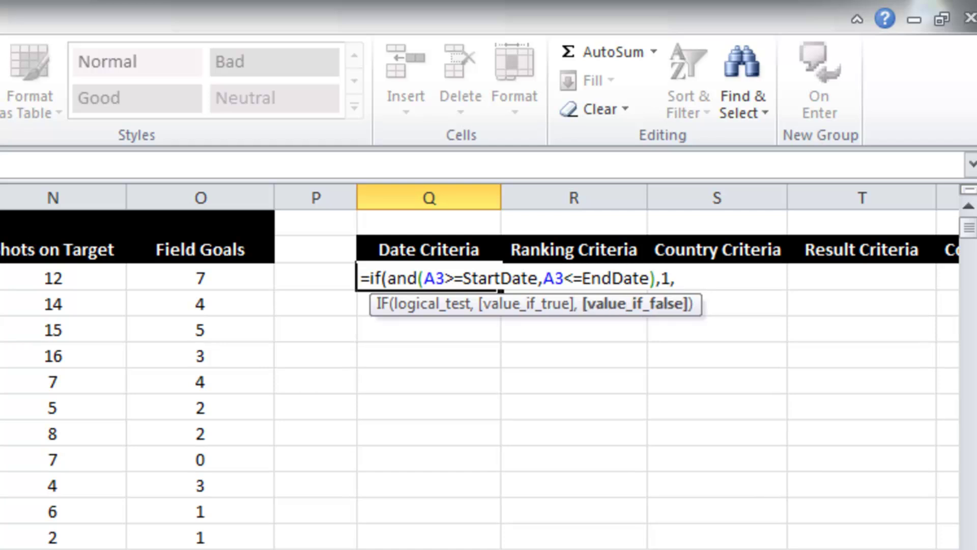
type("0)")
key("Return")
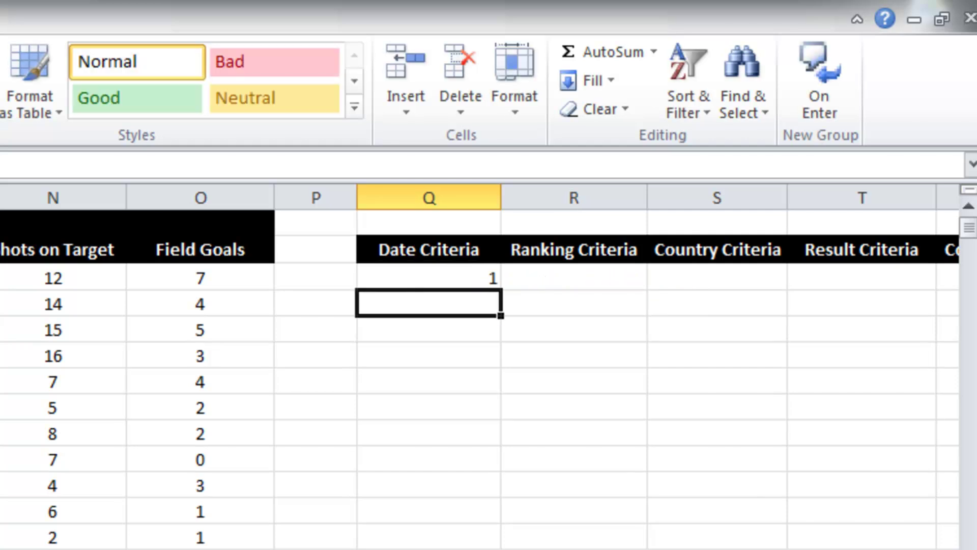
- Centre-align the Date Criteria result in Q3
left_click(429, 277)
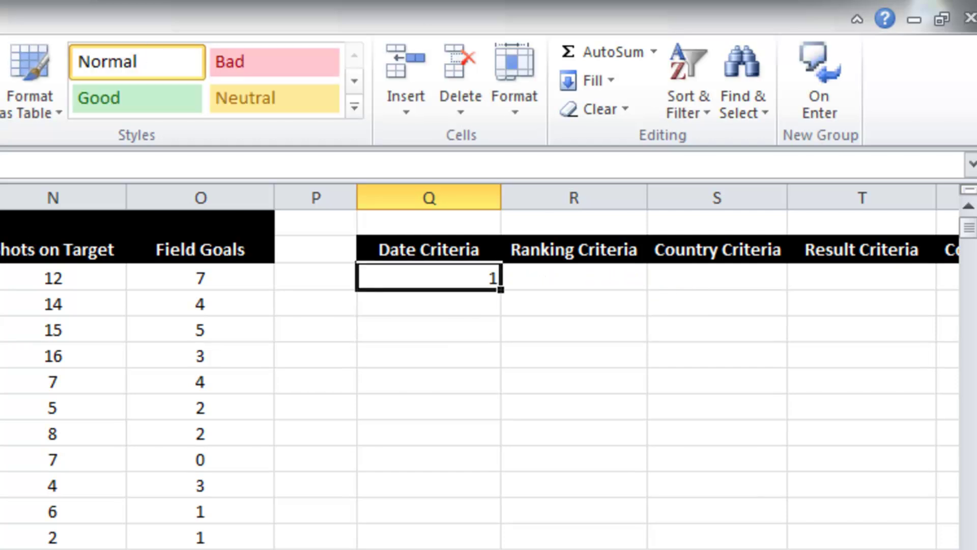
key("alt+h")
key("a")
key("c")
- Fill Q3's date-criteria formula down column Q to the last match row
left_click_drag(501, 293, 509, 408)
scroll(520, 399, "up", 5)
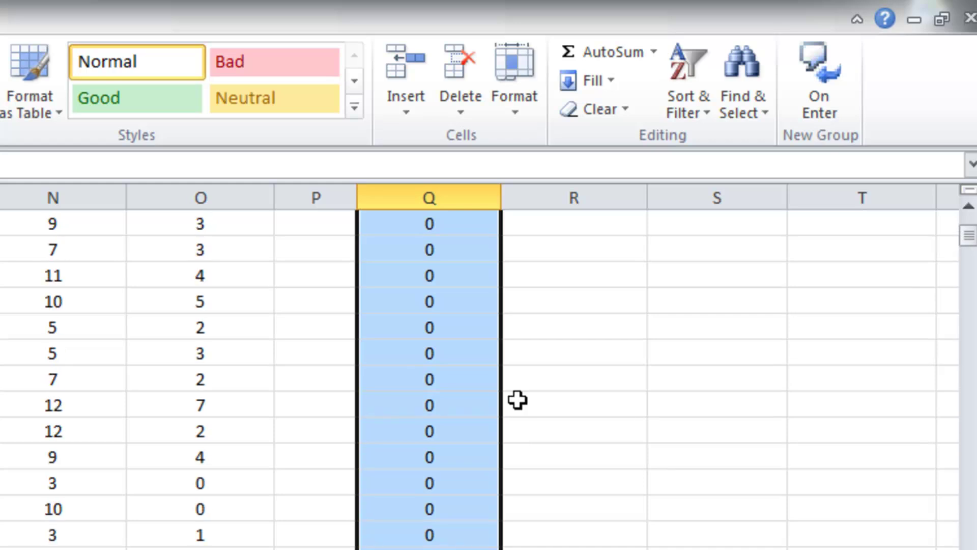
scroll(518, 400, "up", 3)
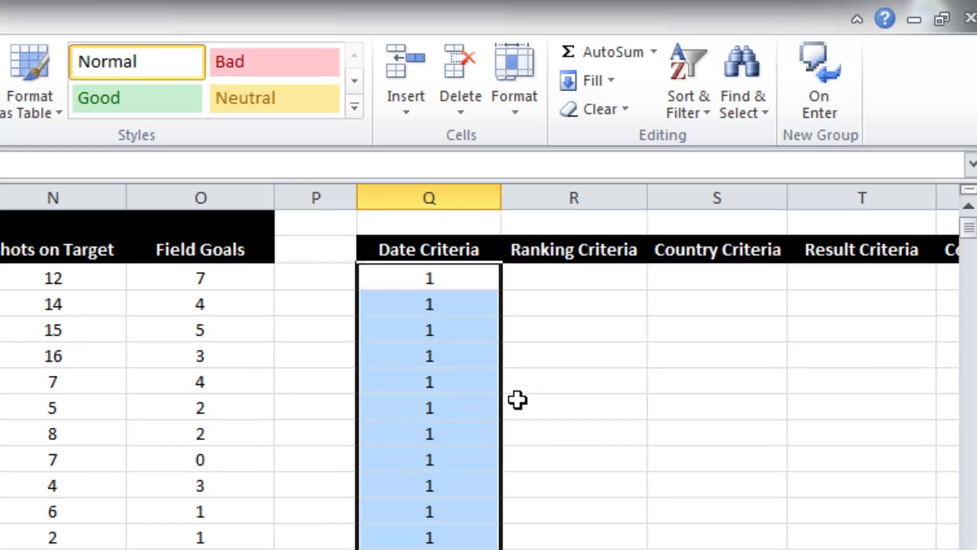
left_click(462, 279)
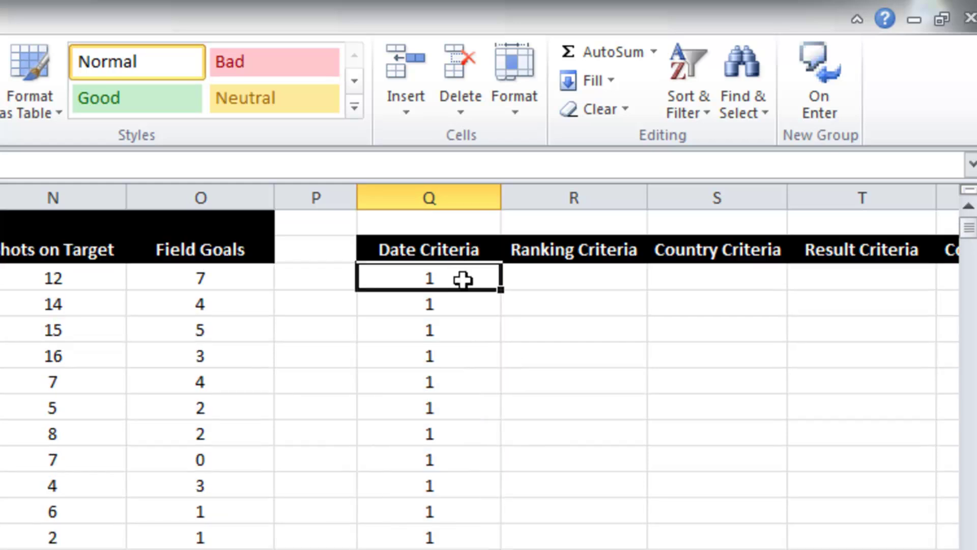
left_click(627, 283)
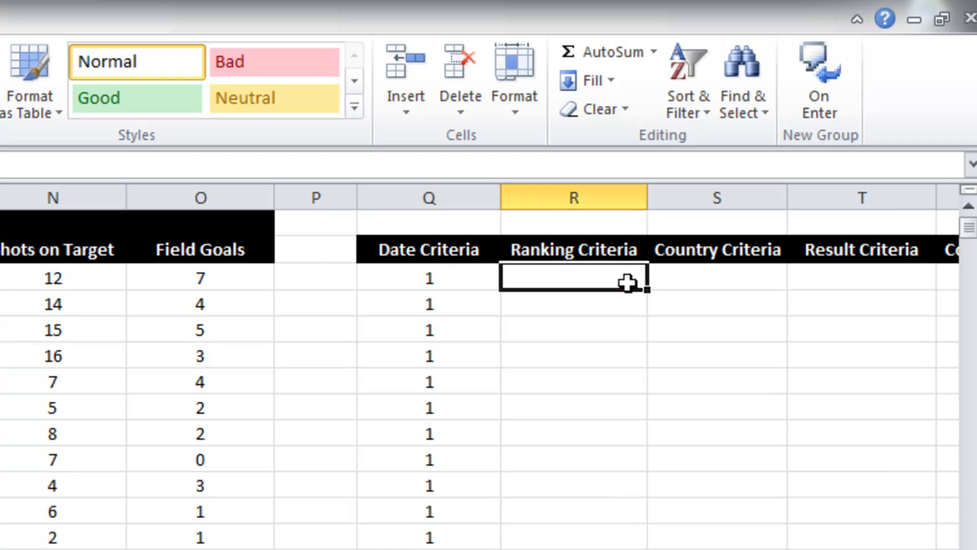
- Check Q3's date formula, then enter 1 in the first Ranking Criteria cell R3
left_click(446, 278)
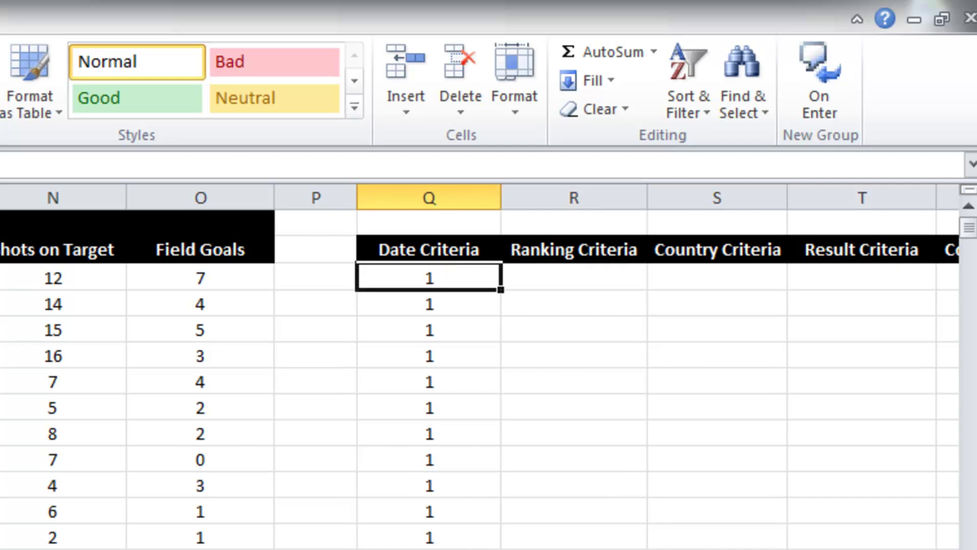
key("F2")
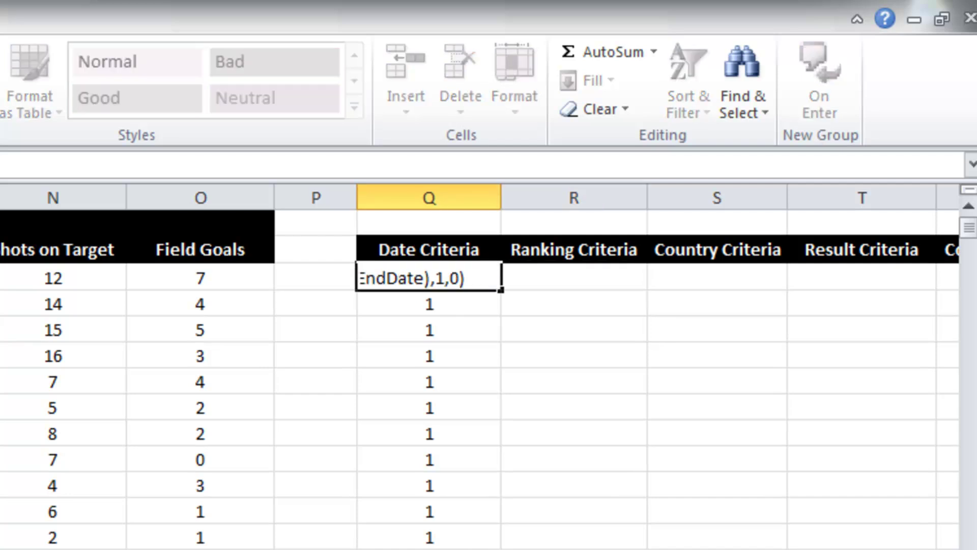
key("Escape")
left_click(609, 274)
key("F2")
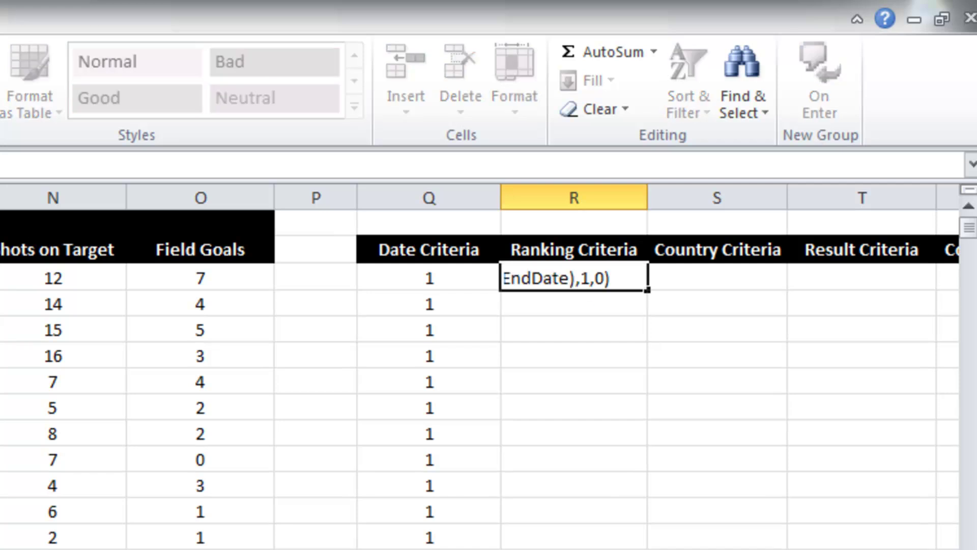
type("1")
key("Return")
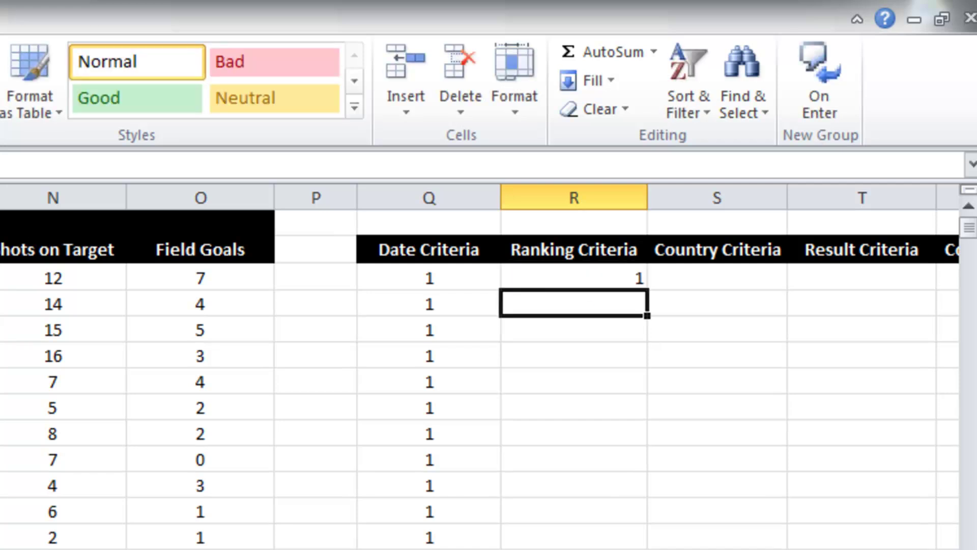
- In R3's formula, change the first condition to C3>=LowRank
scroll(488, 382, "left", 5)
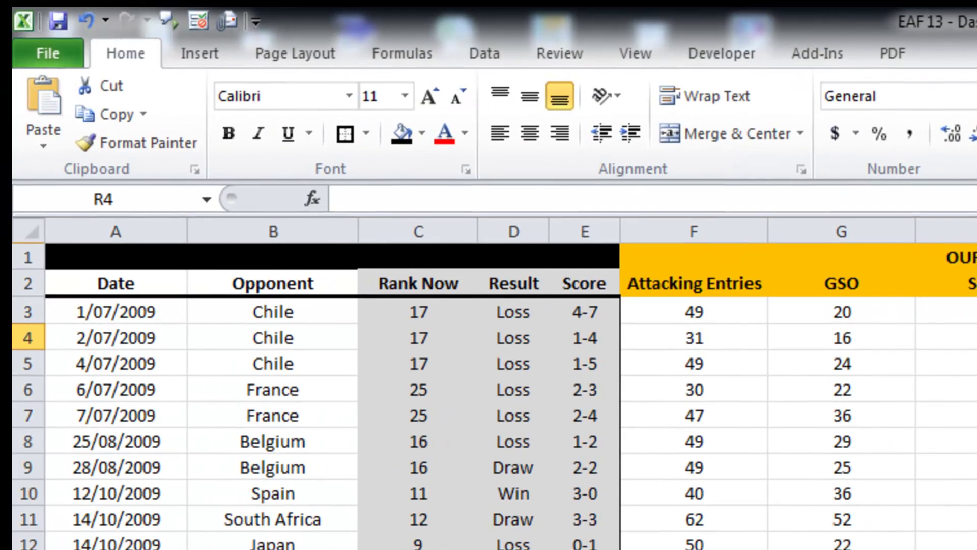
scroll(489, 382, "right", 5)
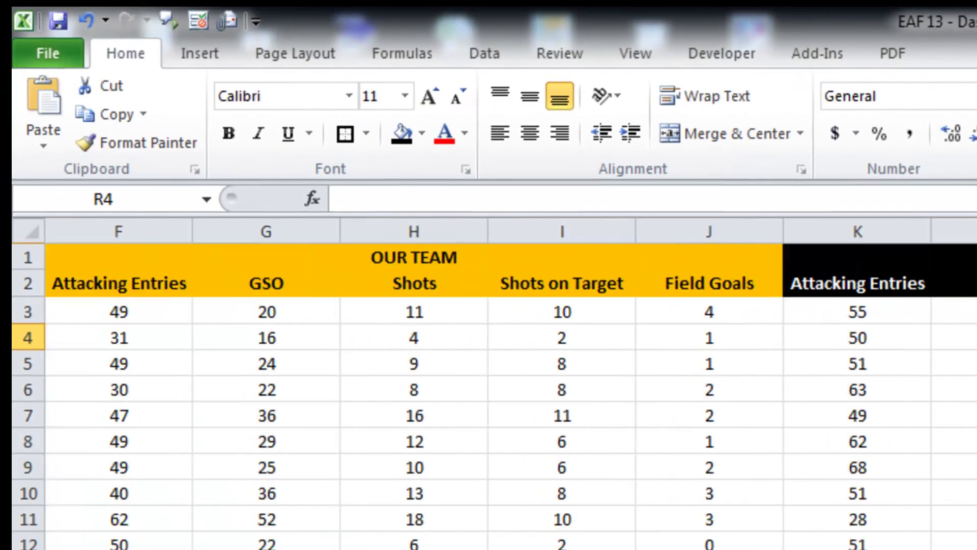
key("Up")
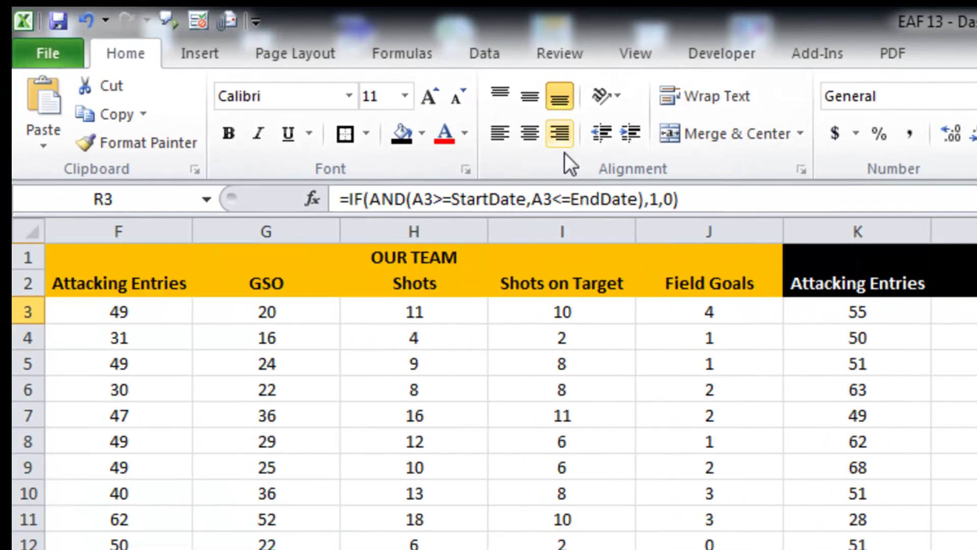
left_click(423, 199)
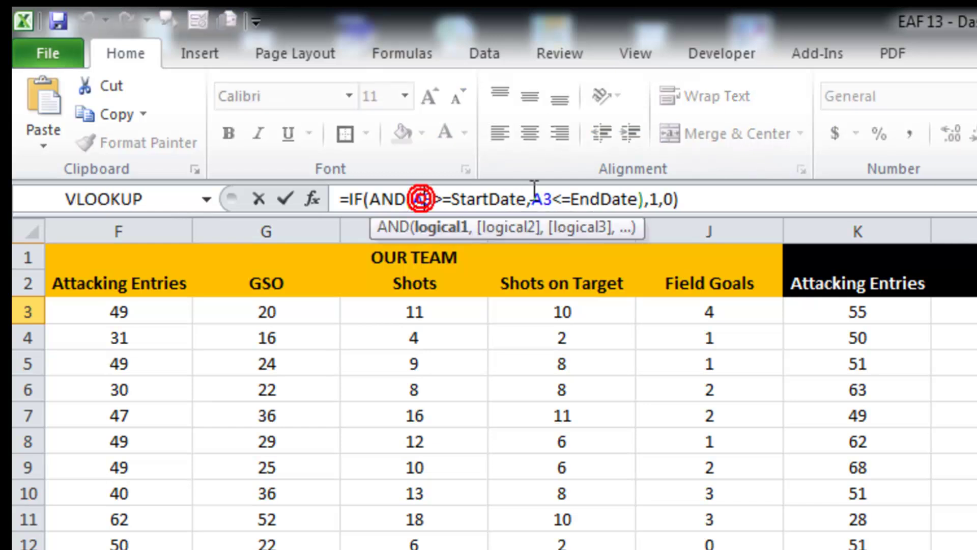
key("BackSpace")
type("c")
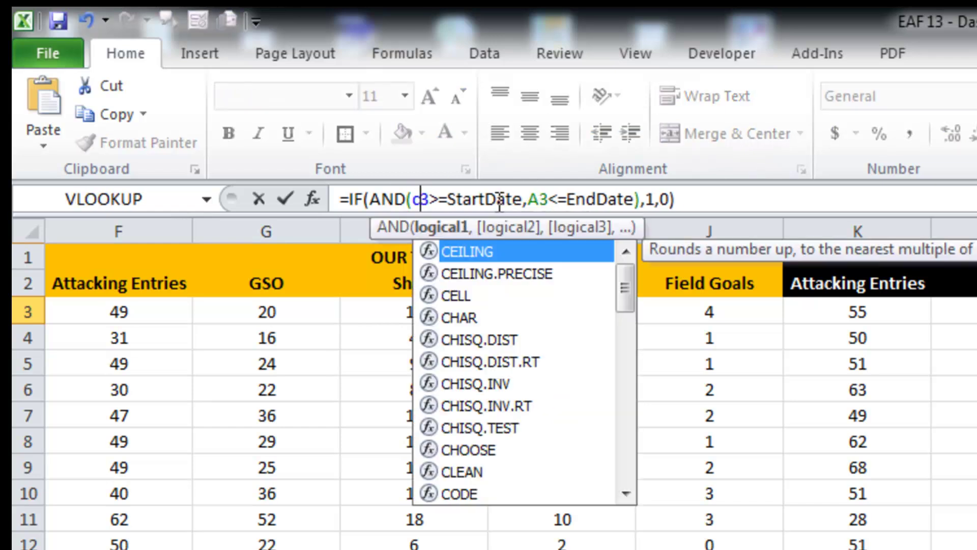
left_click_drag(484, 198, 447, 199)
type("low")
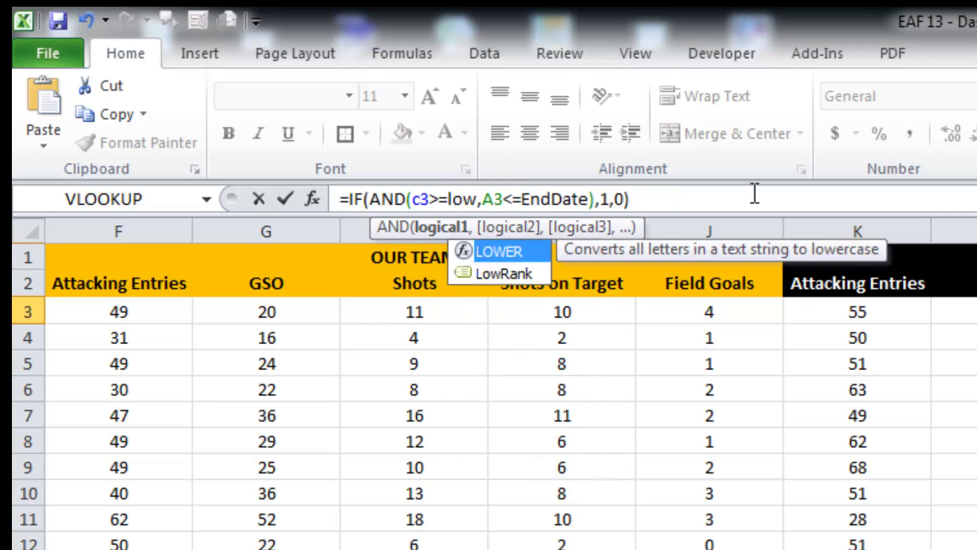
key("Down")
key("Tab")
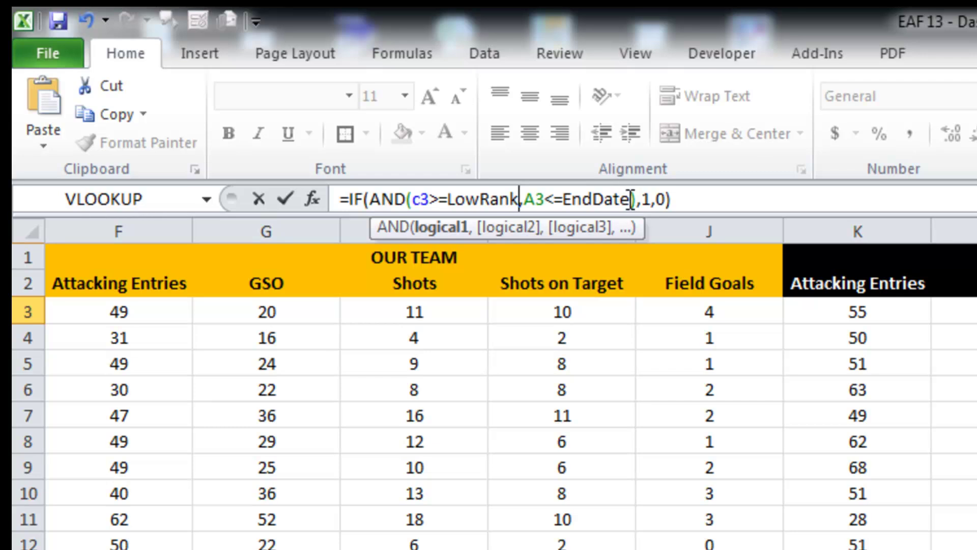
- Change the second condition to C3<=HighRank, giving =IF(AND(C3>=LowRank,C3<=HighRank),1,0)
left_click_drag(533, 199, 523, 199)
type("c")
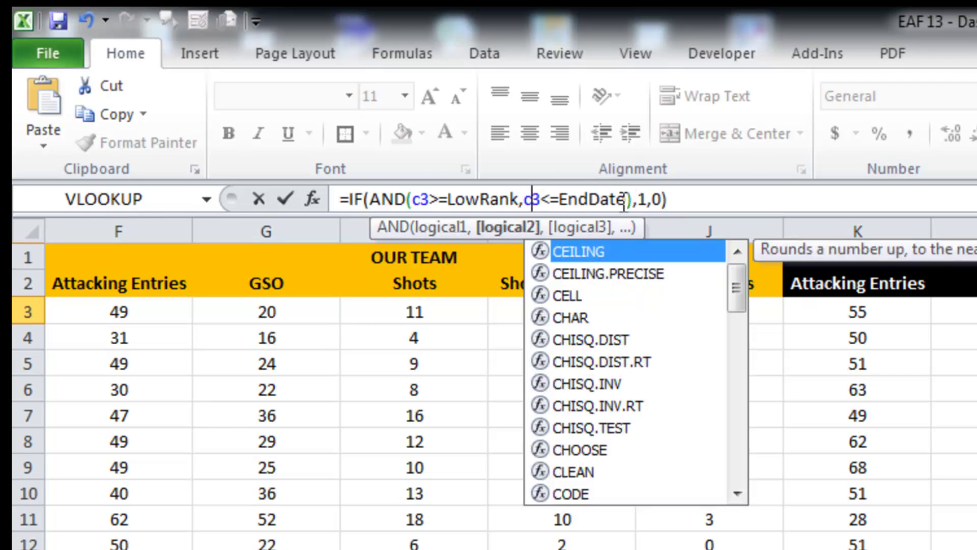
left_click_drag(625, 199, 558, 199)
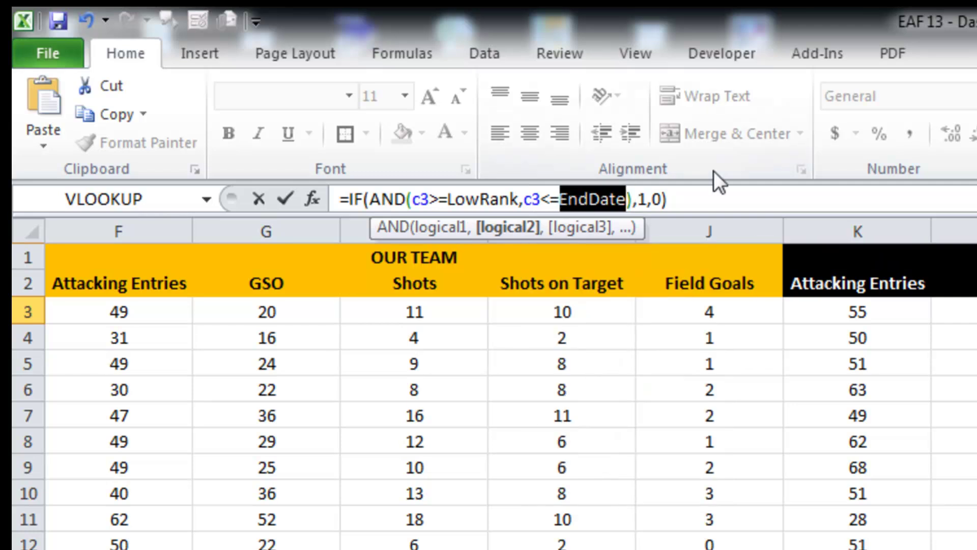
type("hi")
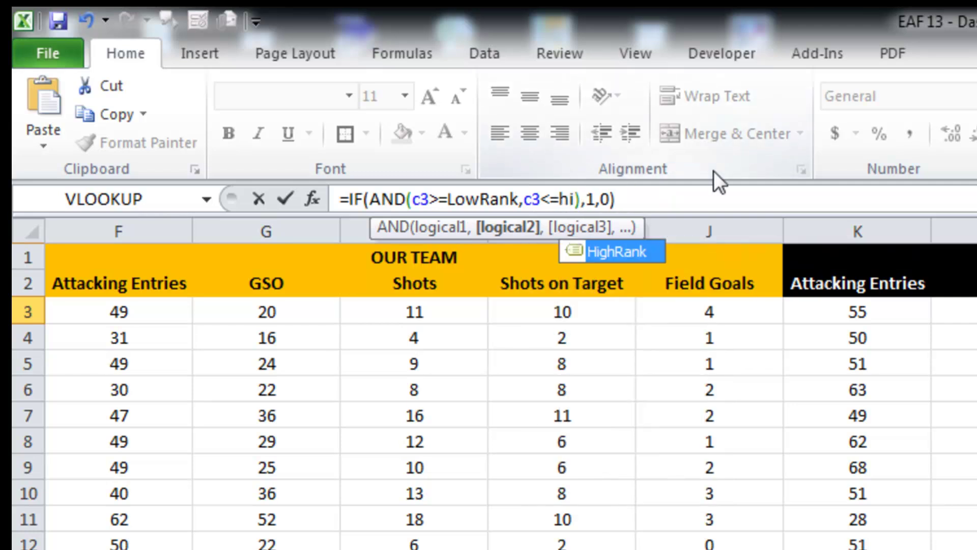
key("Tab")
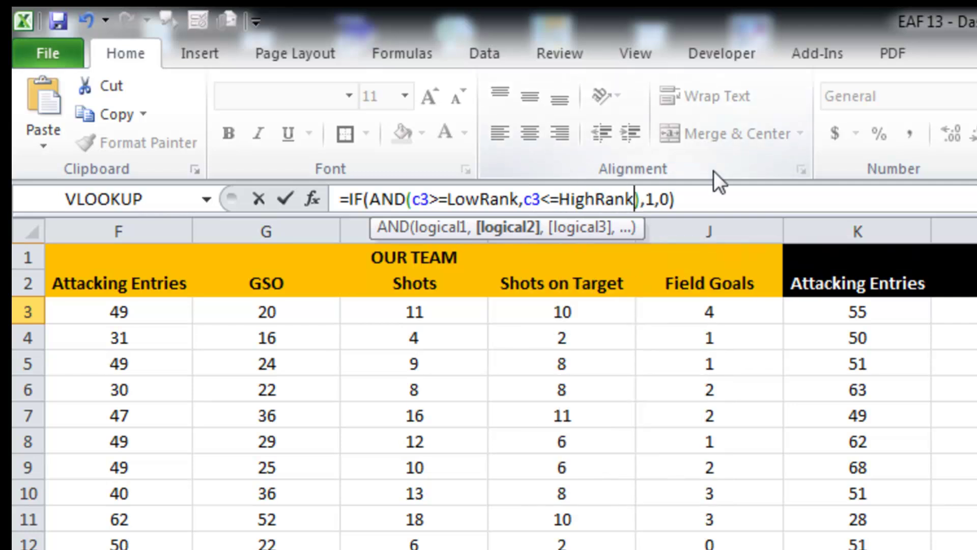
left_click(717, 196)
key("Return")
- Fill R3's ranking formula down column R and centre the values
left_click(711, 311)
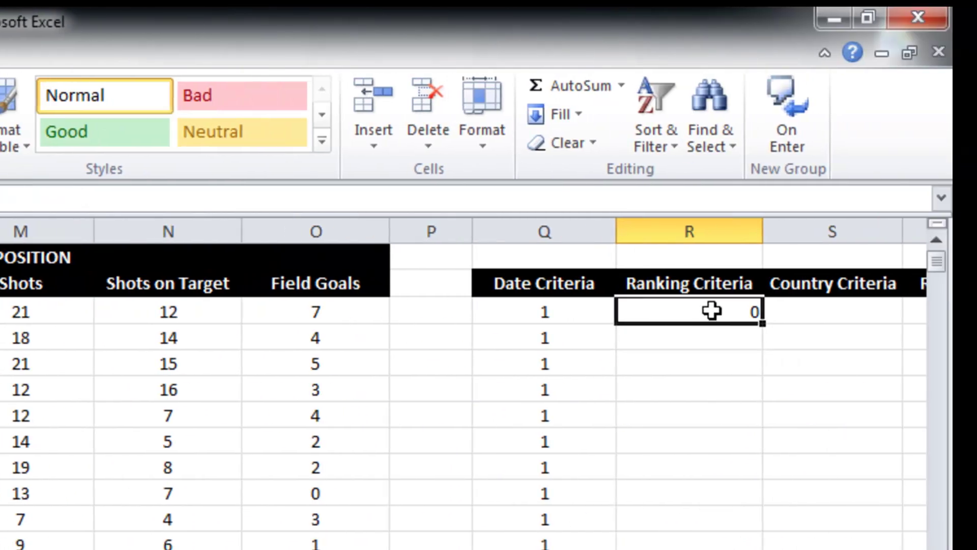
double_click(762, 323)
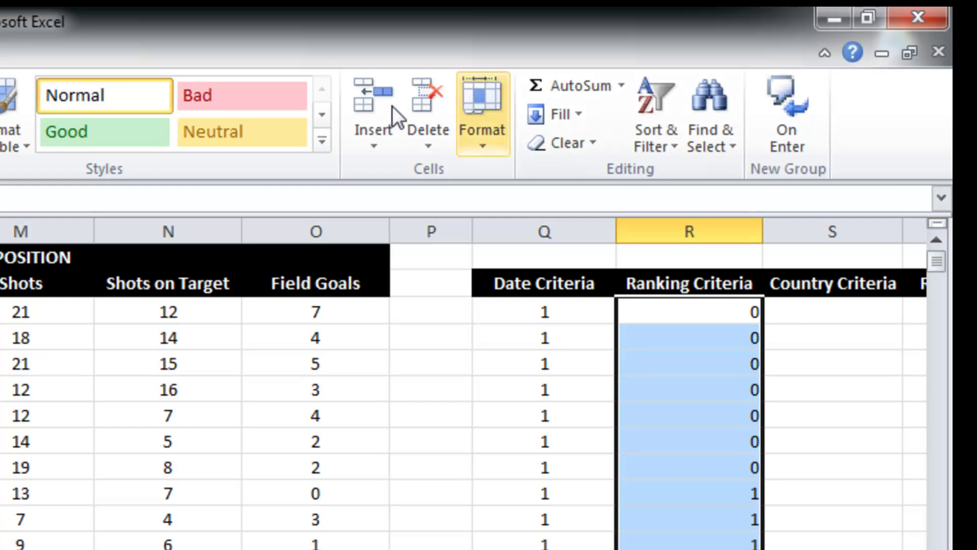
key("alt+h")
key("a")
key("c")
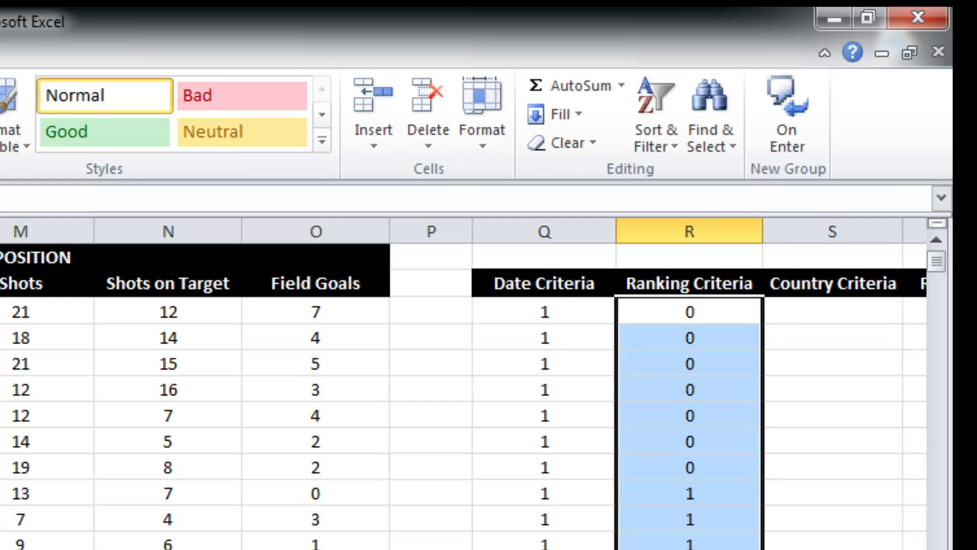
scroll(488, 382, "right", 4)
- Enter =IF(Result=D3,1,0) in T3, the first Result Criteria cell
left_click(209, 317)
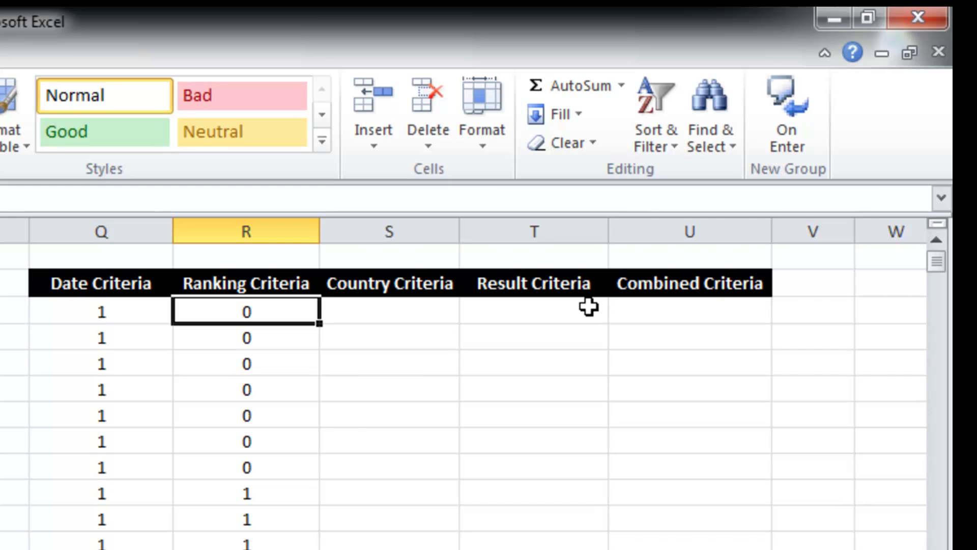
key("Left")
left_click(523, 311)
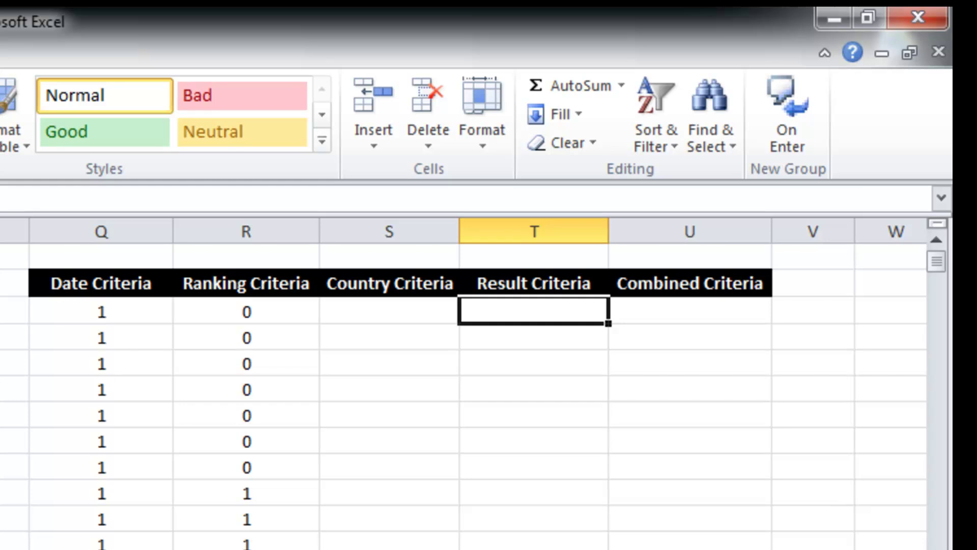
scroll(463, 382, "left", 5)
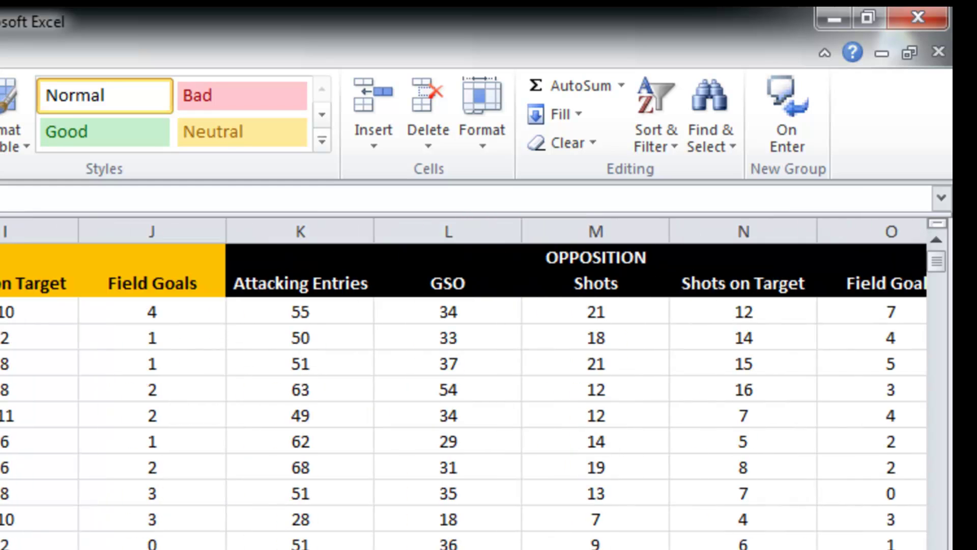
scroll(463, 381, "right", 5)
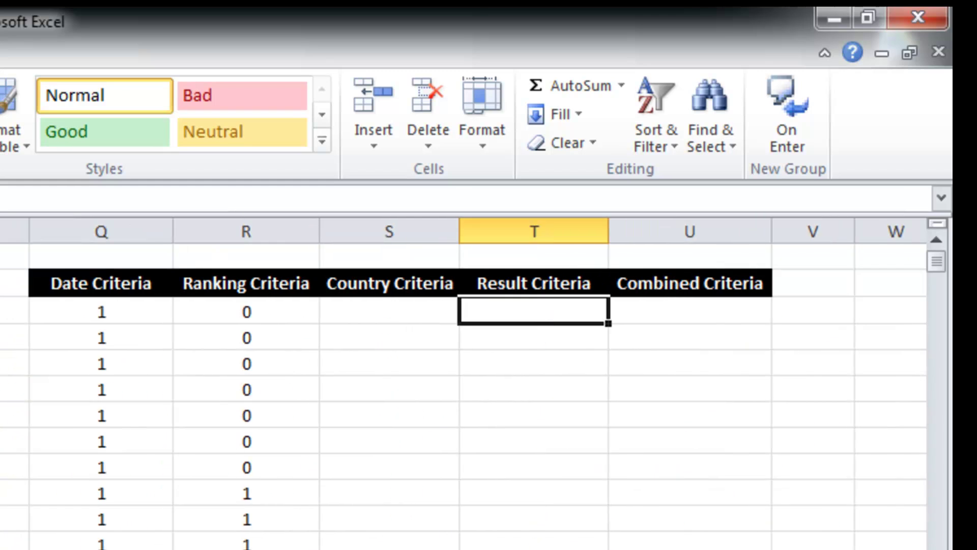
type("=if(")
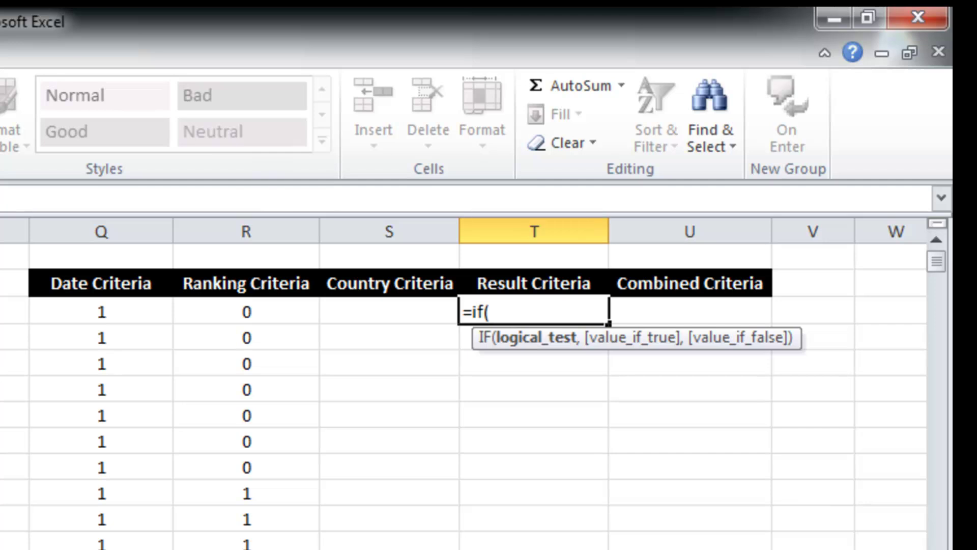
type("resul")
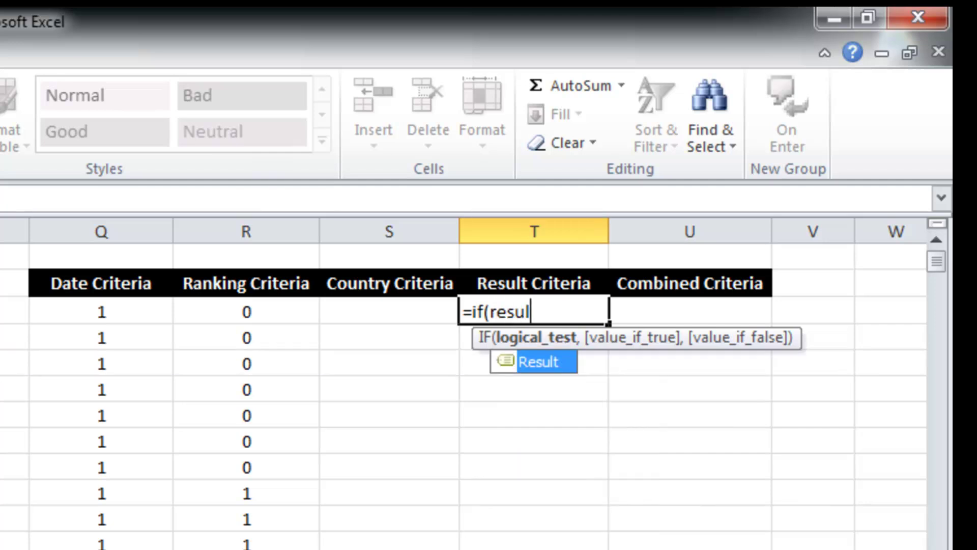
type("t = d3")
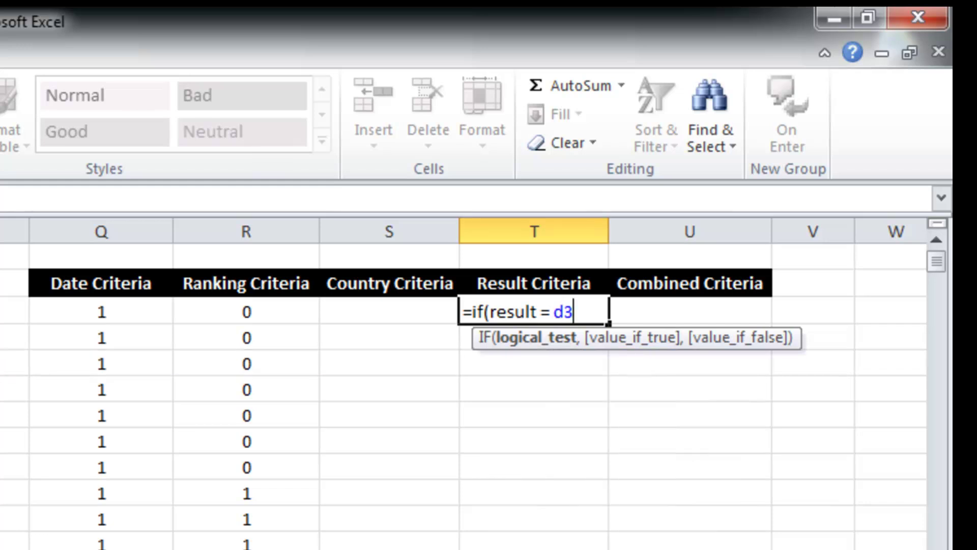
type(",1")
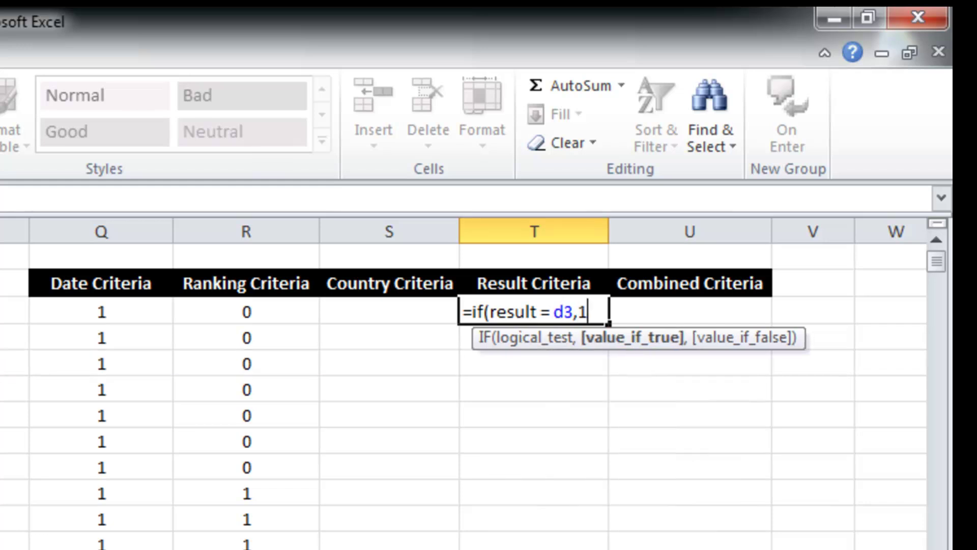
type(",0)")
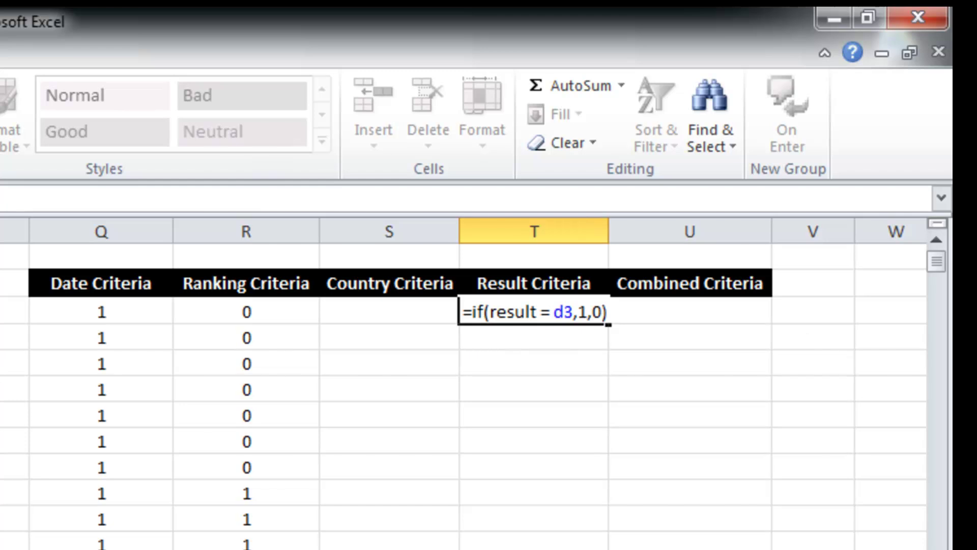
key("Return")
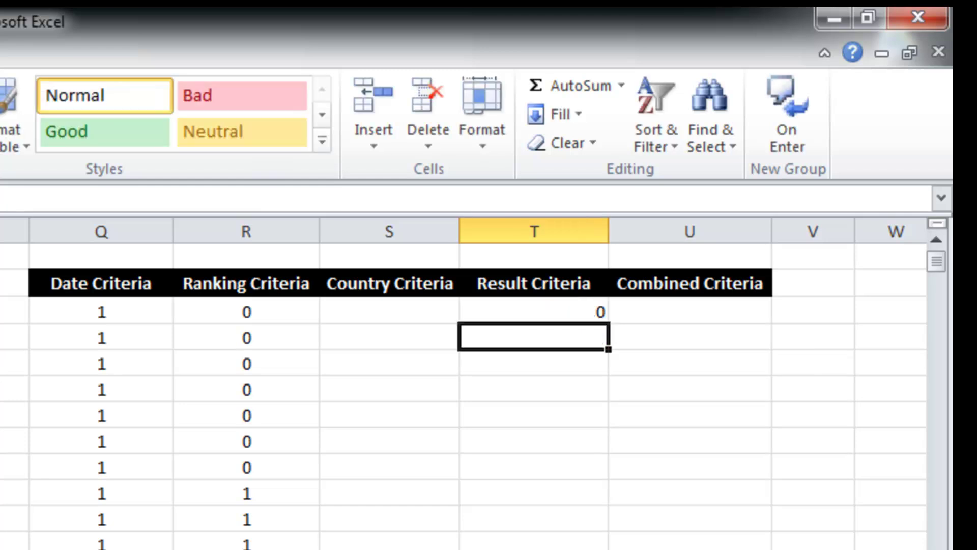
- Fill the T3 result formula down column T
left_click(560, 312)
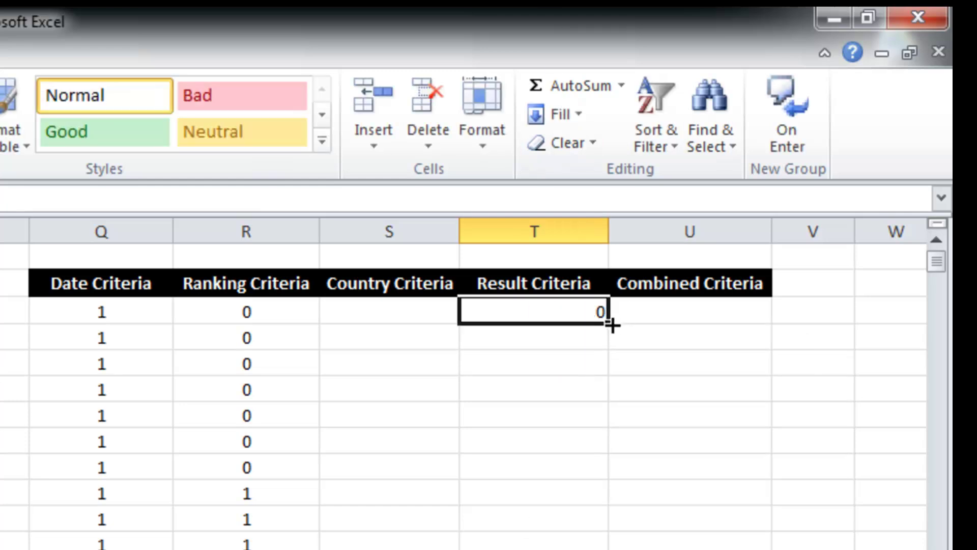
double_click(609, 323)
scroll(481, 508, "down", 10)
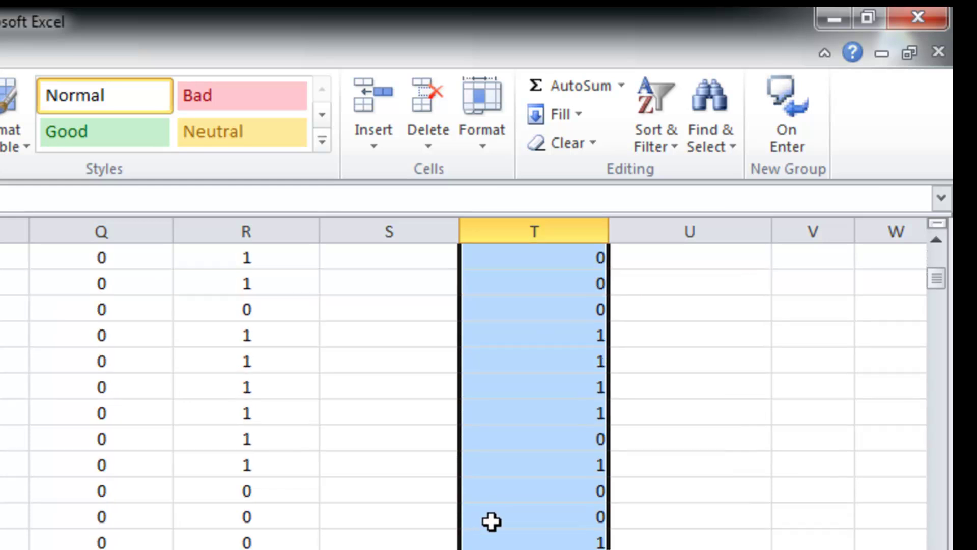
scroll(491, 514, "up", 10)
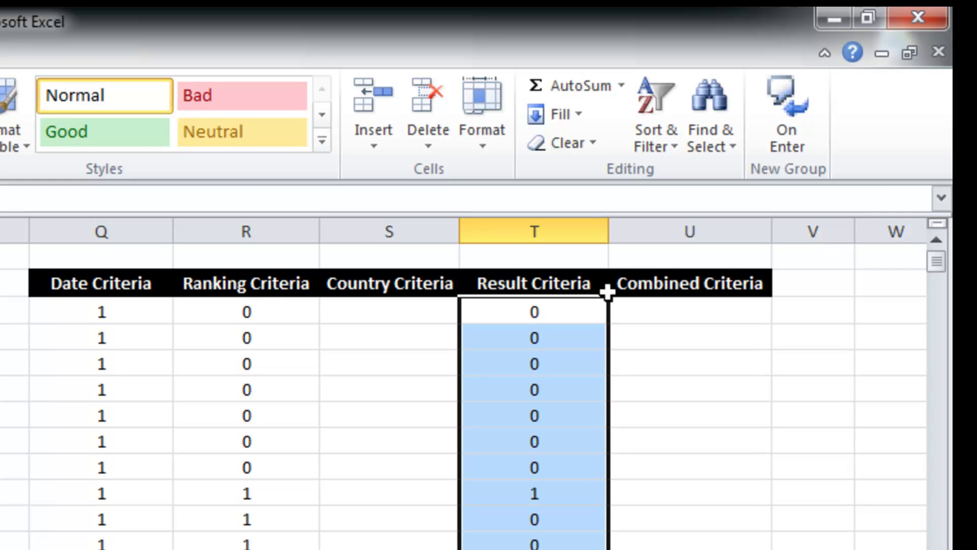
- Enter =Q3*R3*T3 in U3 to combine the date, ranking and result flags
left_click(675, 304)
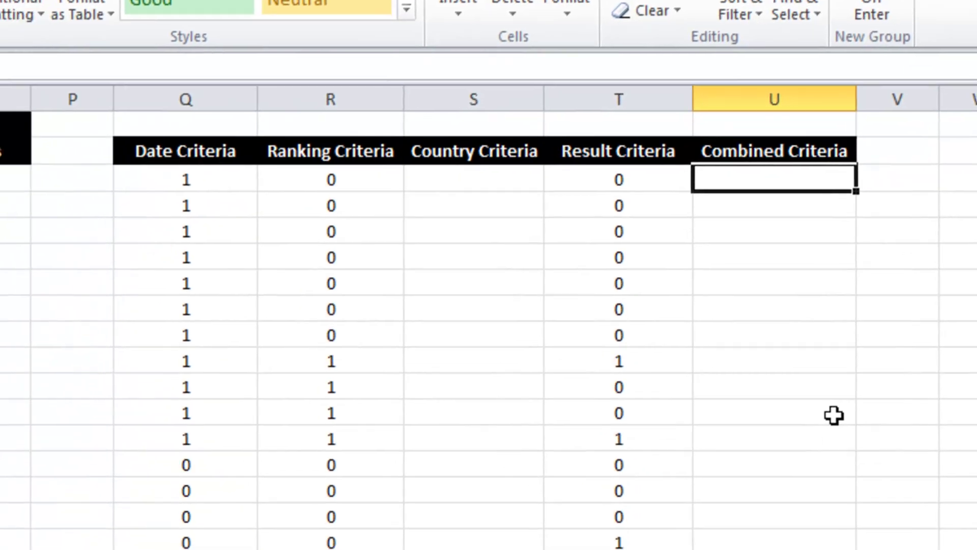
type("=")
left_click(229, 171)
type("*")
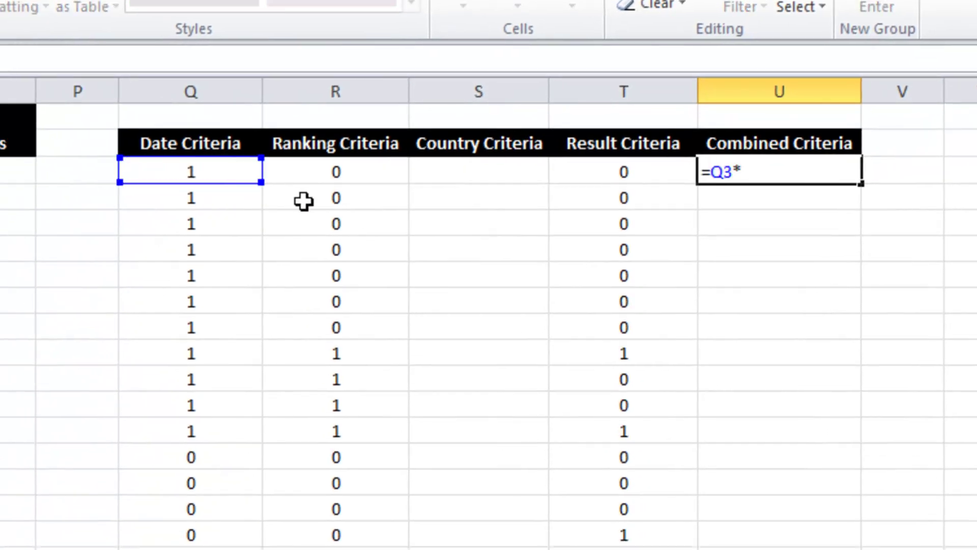
left_click(329, 176)
type("*")
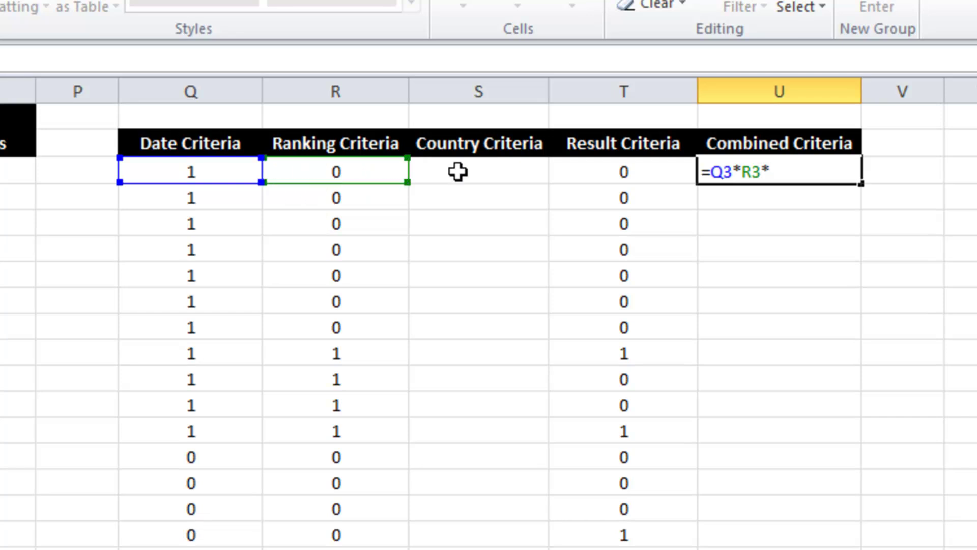
left_click(616, 169)
key("Return")
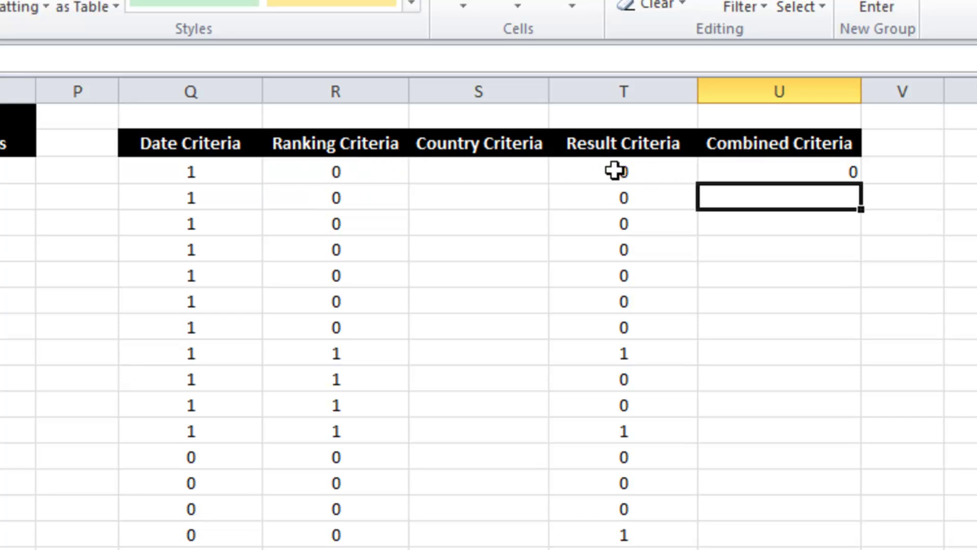
- Copy the combined formula down column U and centre the Combined Criteria values
left_click(718, 173)
left_click(868, 192)
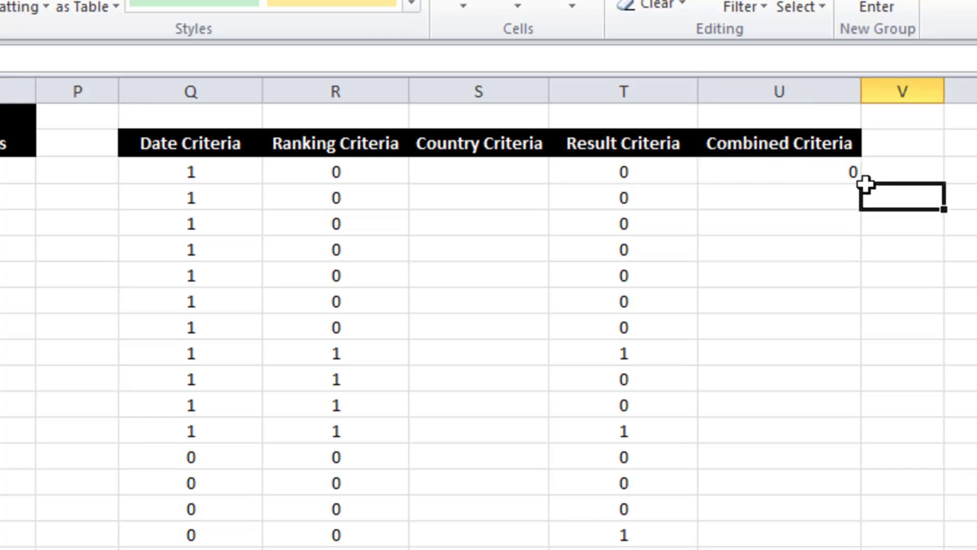
left_click(851, 175)
double_click(861, 183)
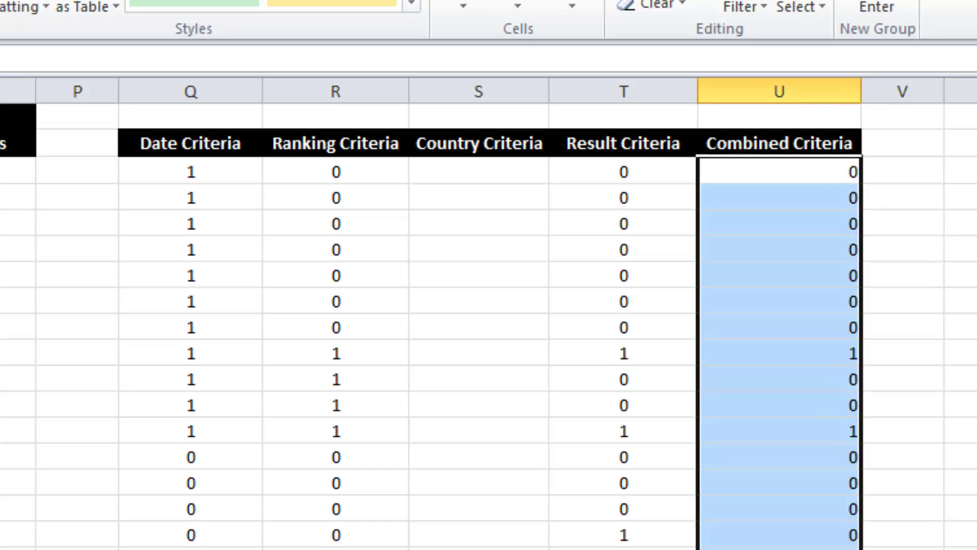
key("alt+h")
key("a")
key("c")
- Select the Combined Criteria values down column U, then return to the Dashboard sheet
left_click(808, 429)
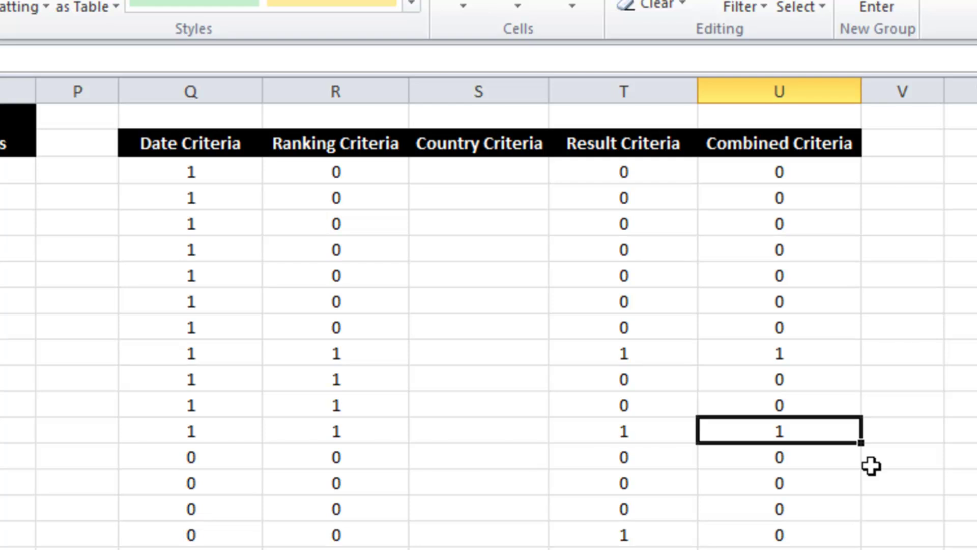
left_click(766, 168)
left_click_drag(766, 168, 785, 460)
left_click(801, 168)
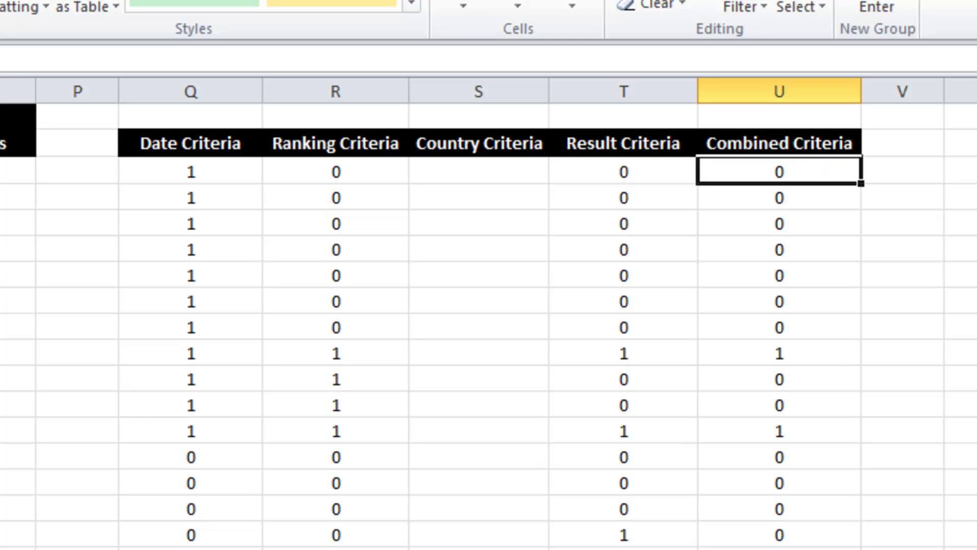
key("ctrl+Page_Up")
- Start an AVERAGEIF in B8 using Data!U3:U75 as criteria range with criterion 1
left_click(219, 227)
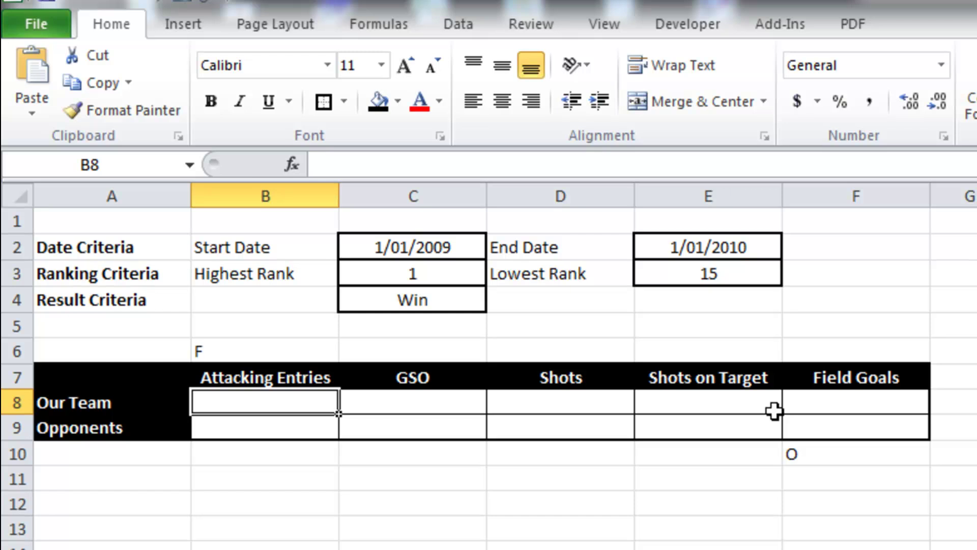
type("=average")
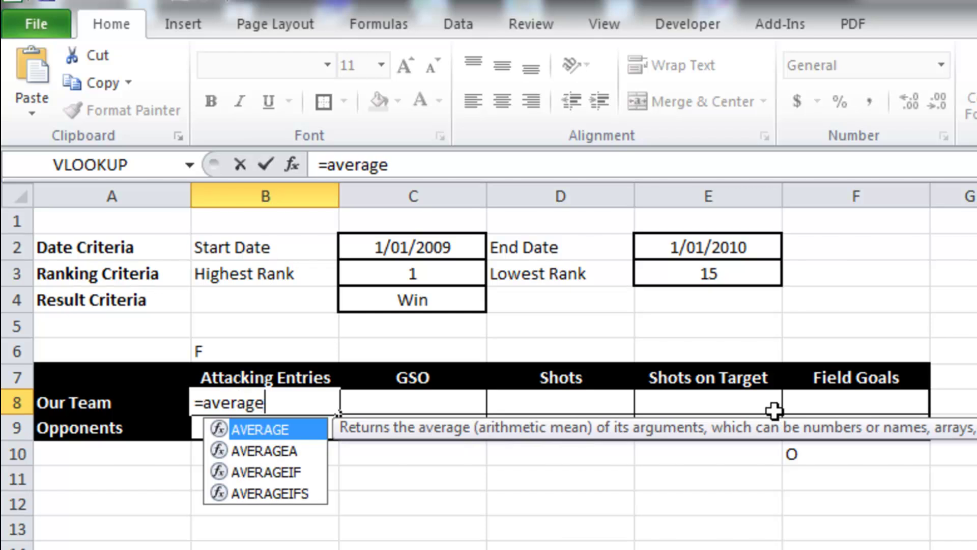
type("if")
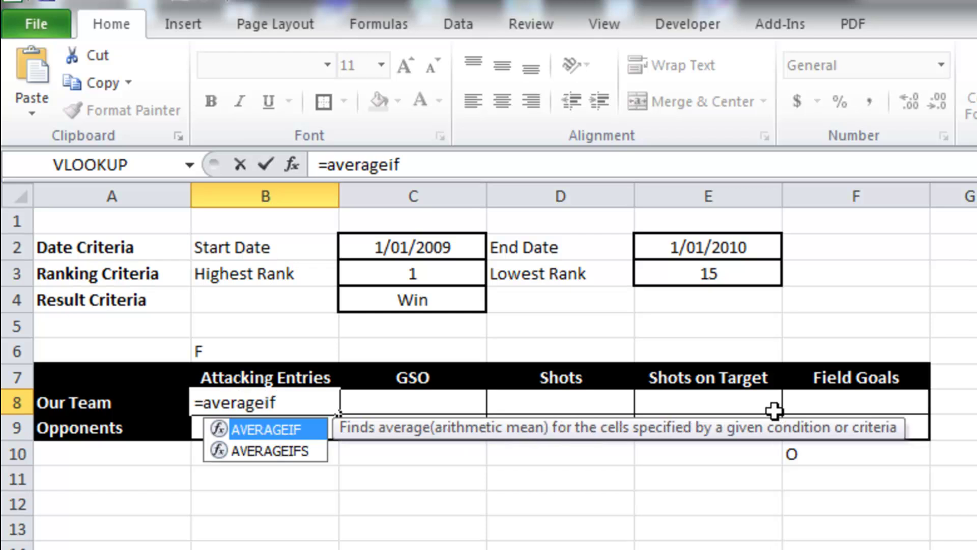
type("(")
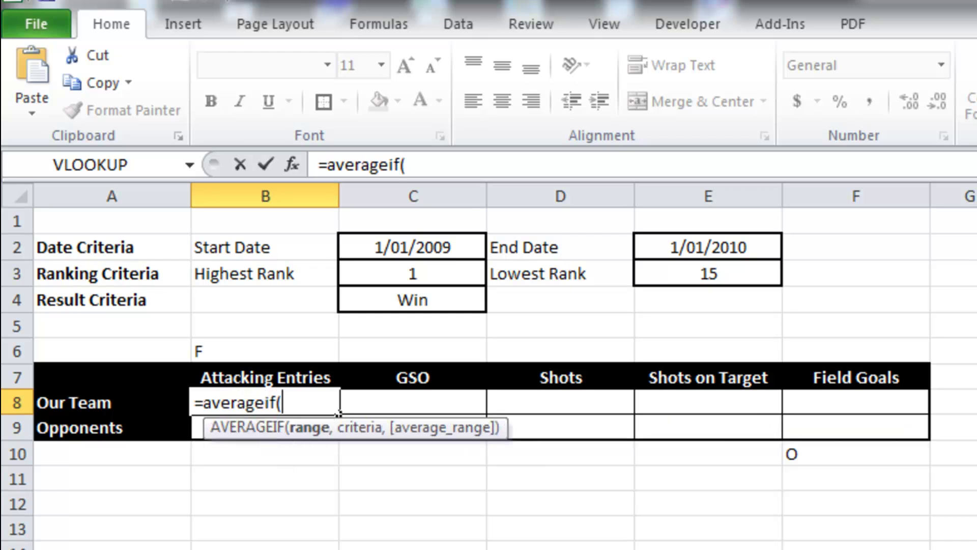
key("ctrl+Page_Down")
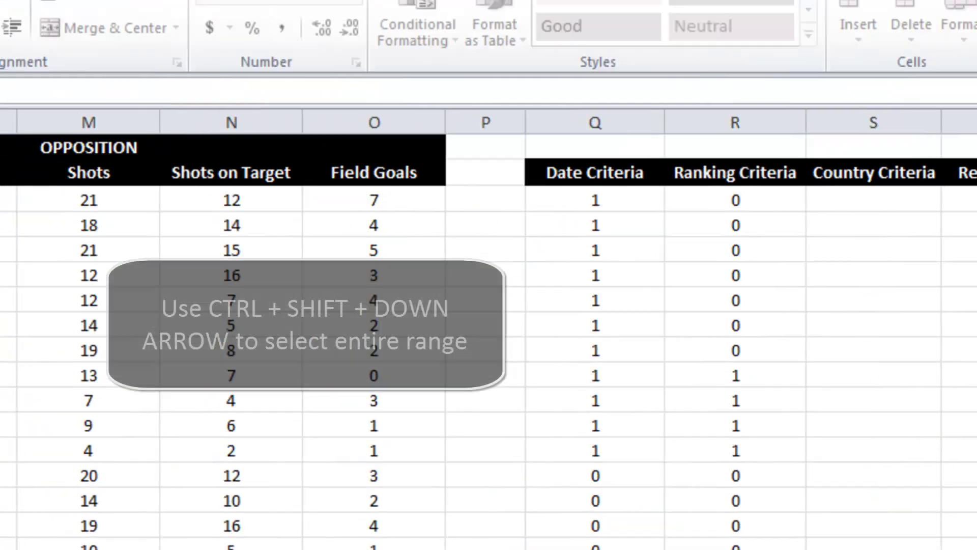
left_click(711, 137)
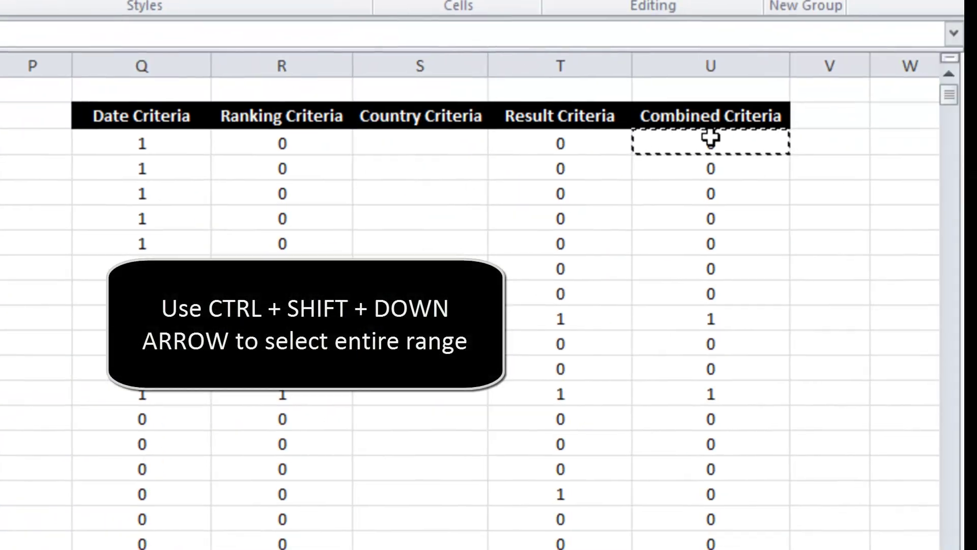
key("ctrl+shift+Down")
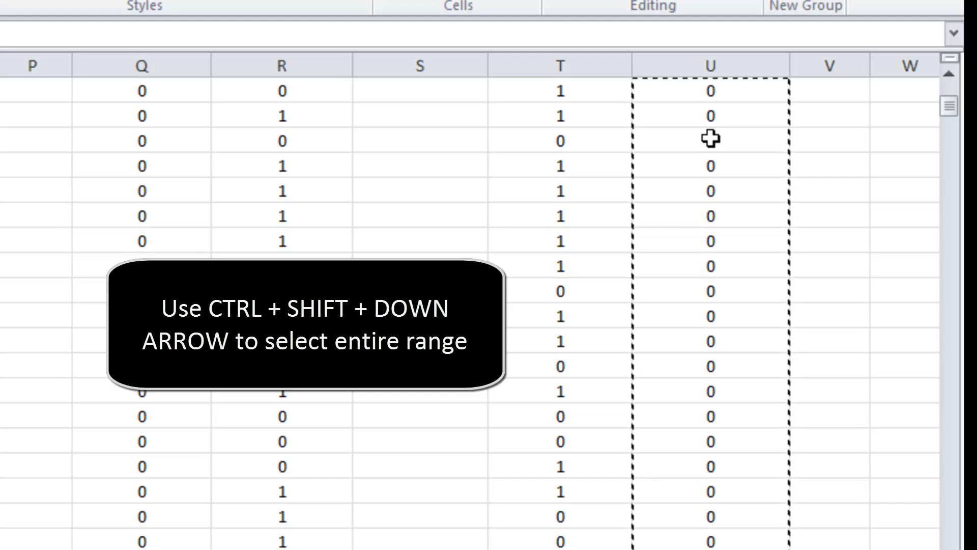
type(",")
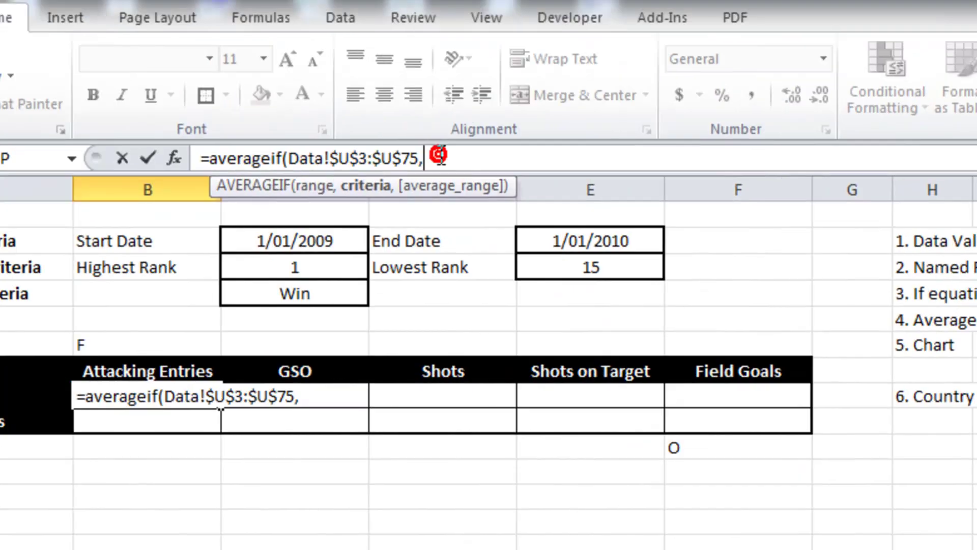
type("1")
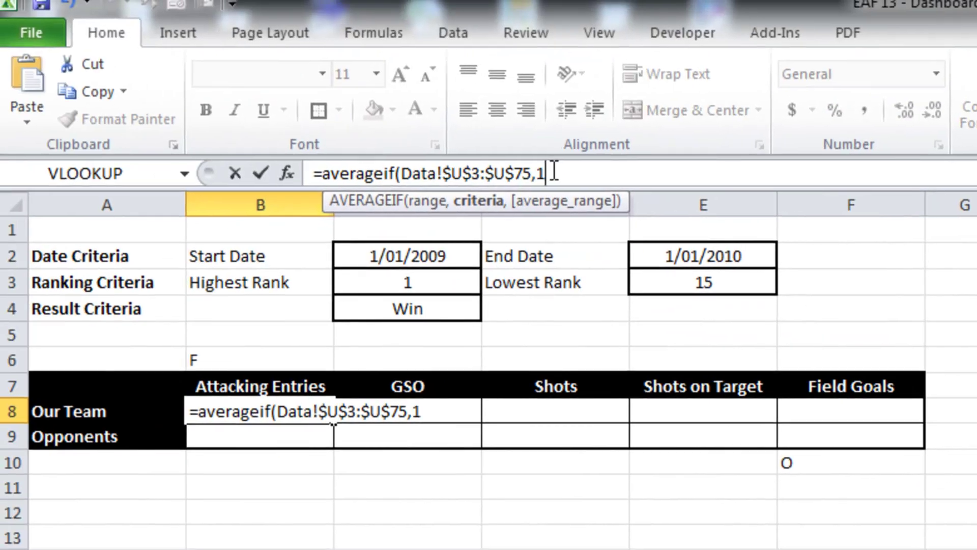
type(",")
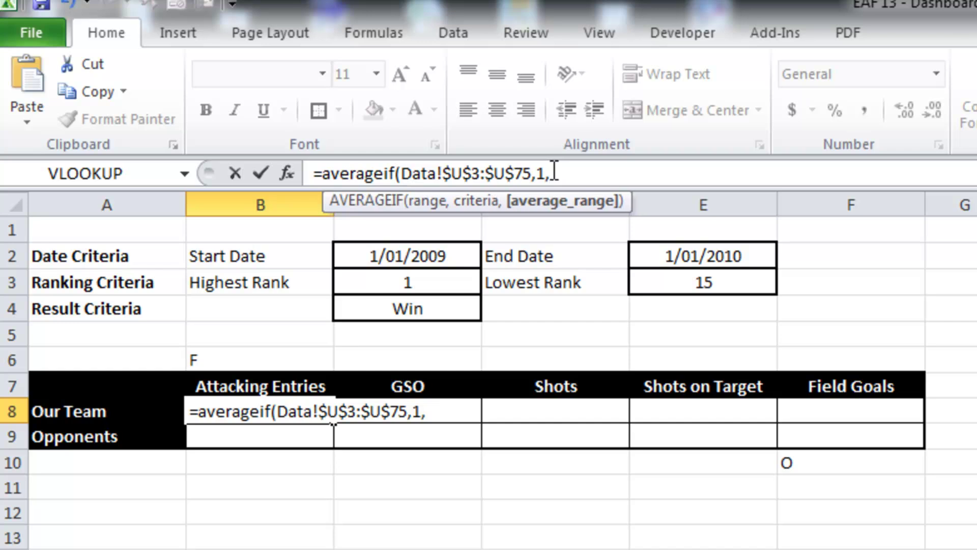
- Add the Attacking Entries range Data!F3:F75 as the averaging range and lock its rows with $
key("ctrl+Page_Down")
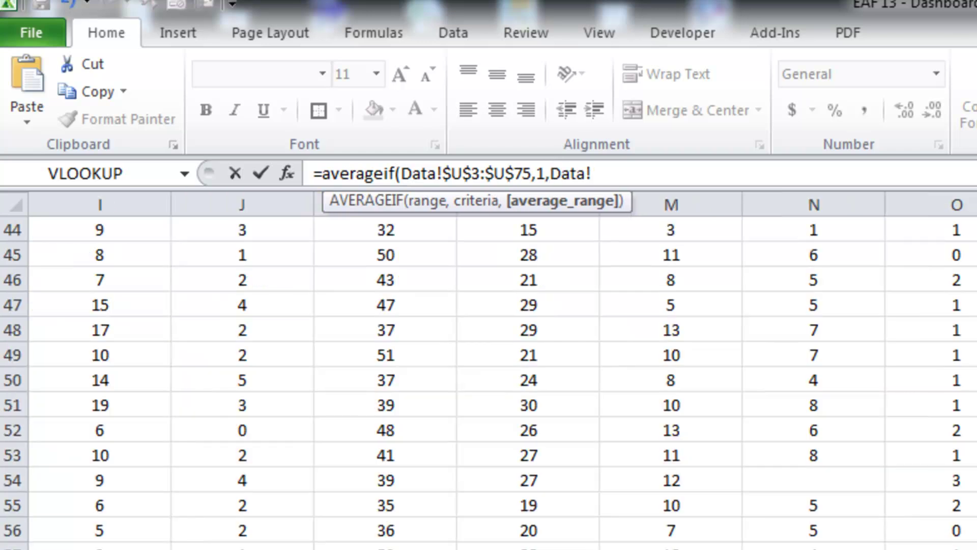
scroll(489, 356, "left", 5)
left_click(458, 356)
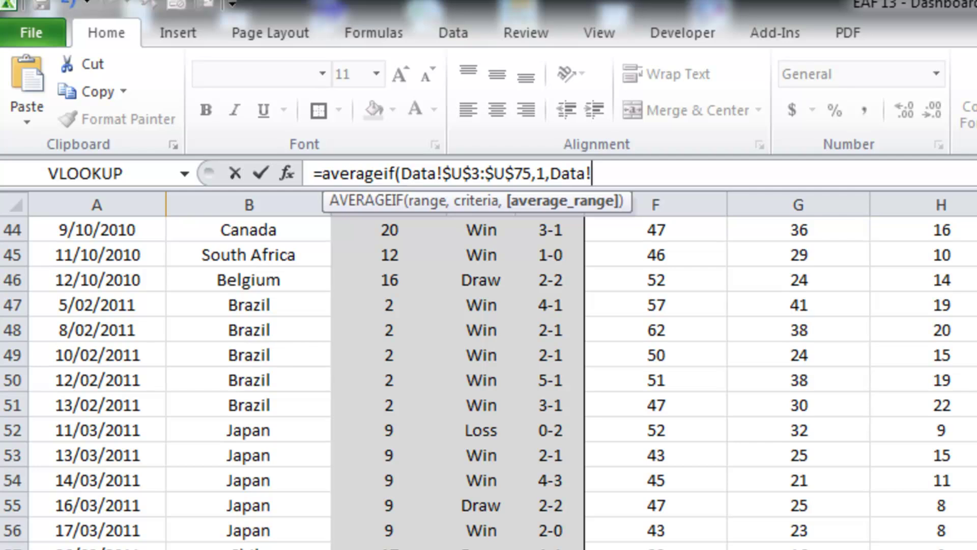
left_click_drag(655, 547, 684, 262)
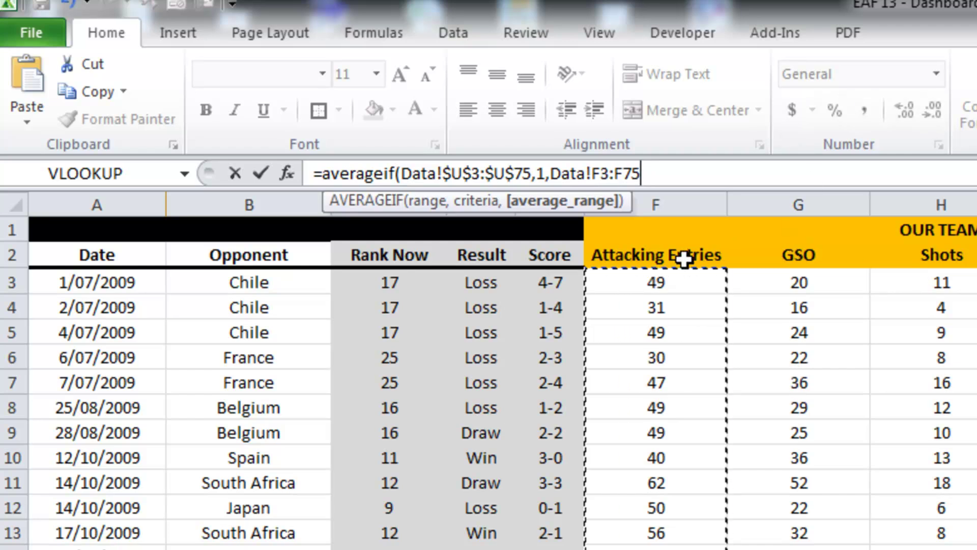
type(")")
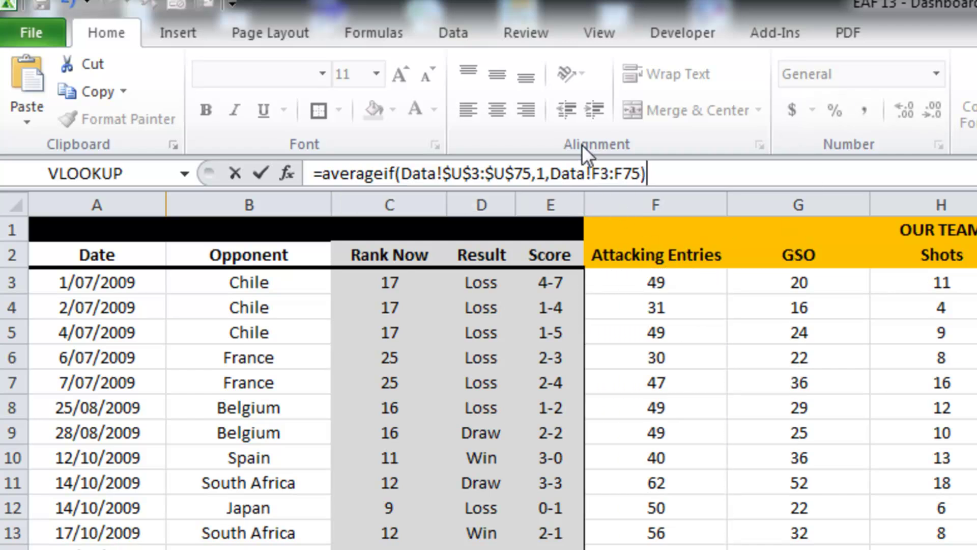
left_click(603, 174)
type("$")
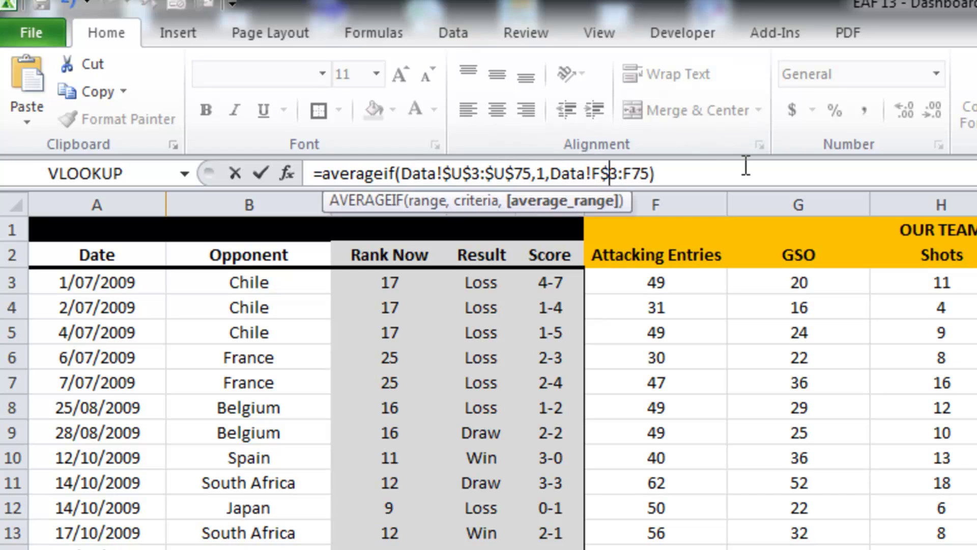
left_click(635, 173)
- Finish the AVERAGEIF formula in B8 and centre the resulting average
type("$")
key("Return")
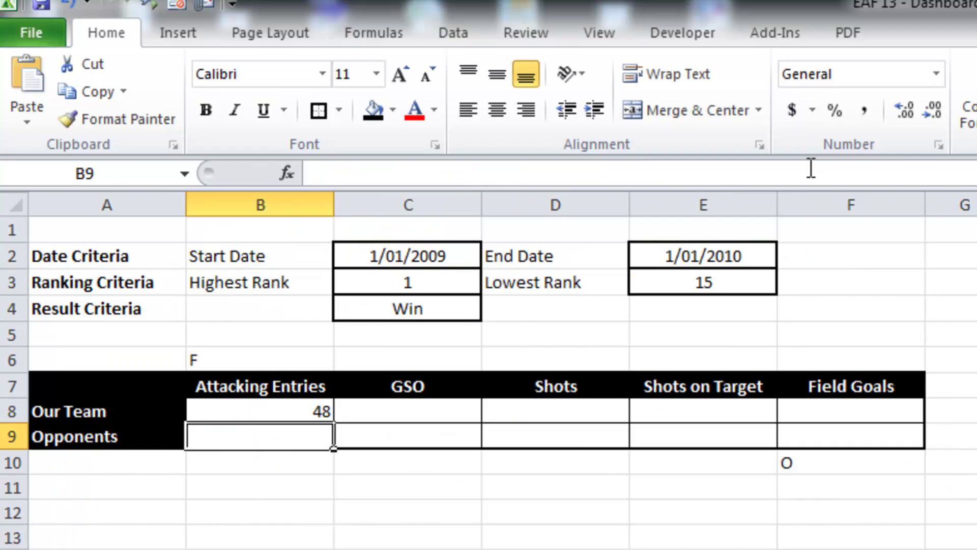
left_click(262, 402)
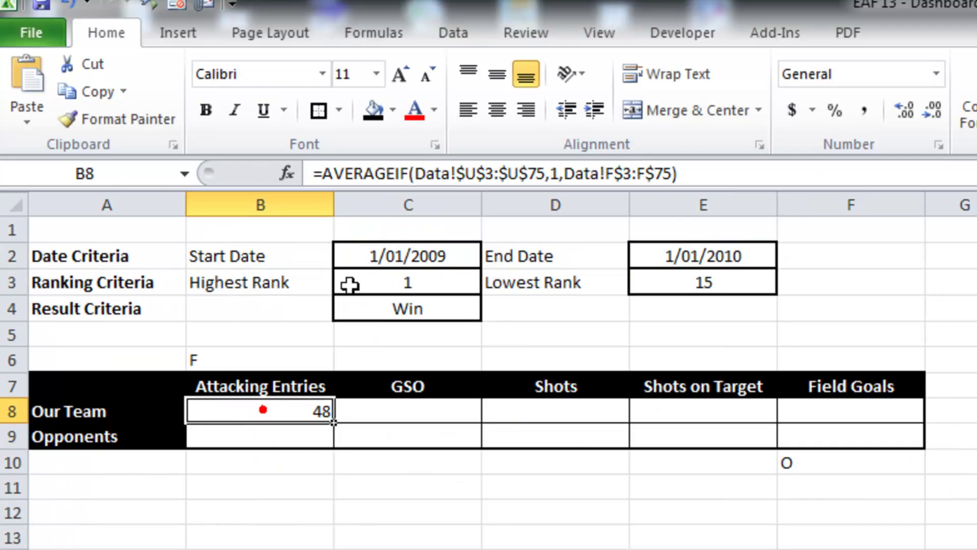
left_click(499, 111)
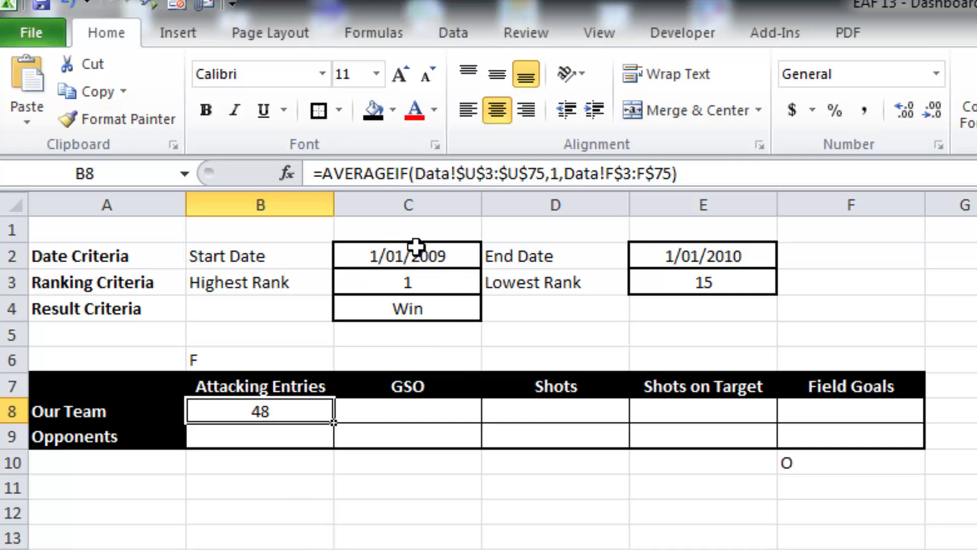
- Change the End Date in E2 to 1/01/2012
left_click(693, 255)
left_click(421, 174)
key("BackSpace")
type("2")
key("Return")
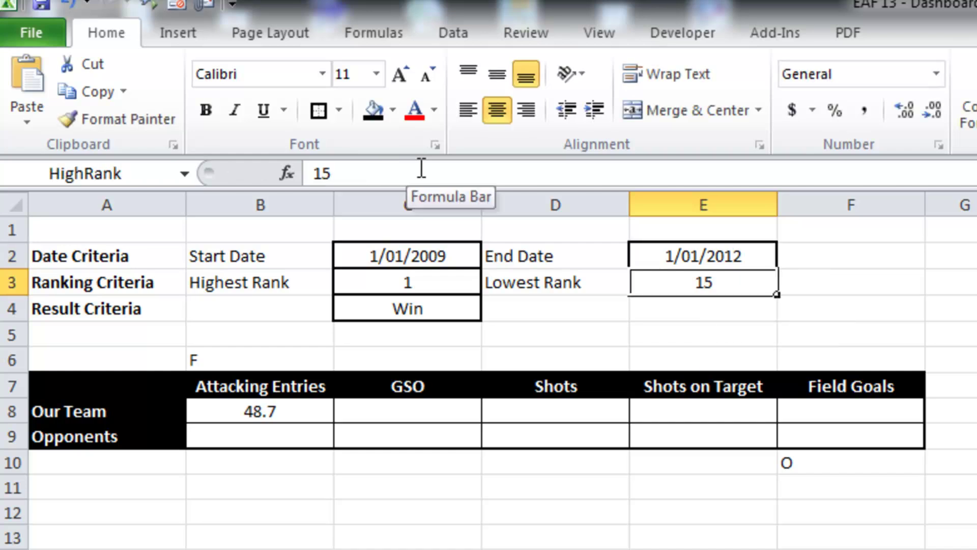
- Copy B8's average formula across to F8 and into the Opponents row B9:F9
left_click(286, 414)
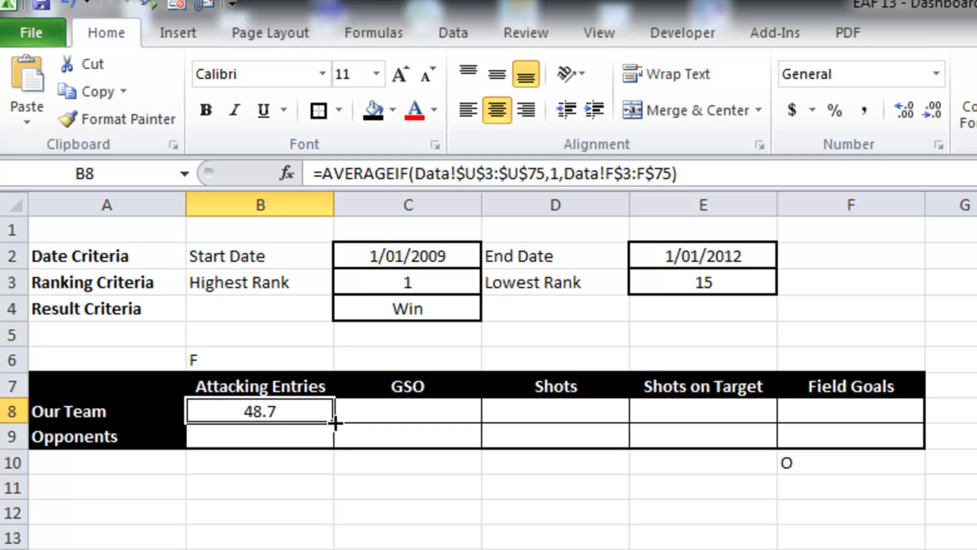
left_click_drag(333, 420, 911, 414)
left_click(861, 412)
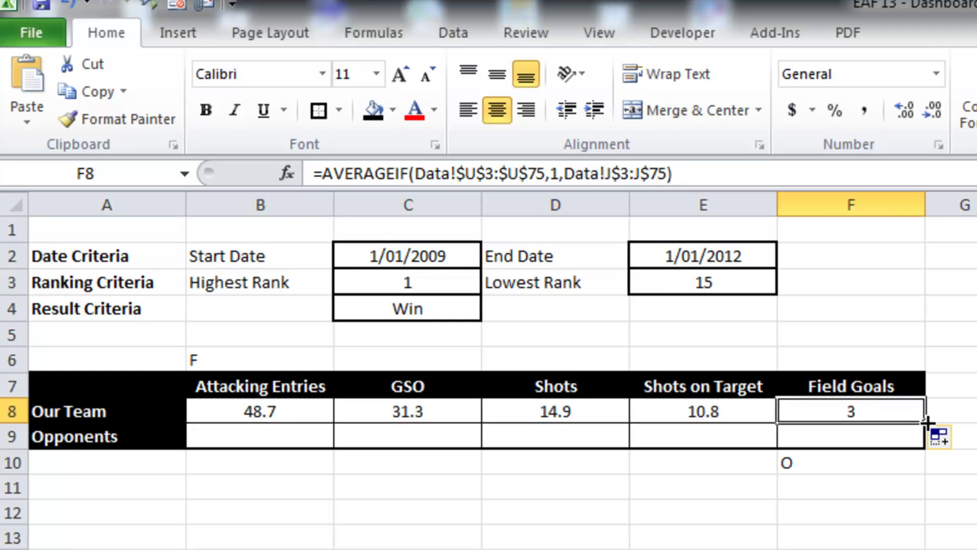
mouse_move(925, 423)
left_mouse_down()
mouse_move(962, 423)
mouse_move(964, 413)
mouse_move(718, 439)
mouse_move(312, 436)
mouse_move(922, 440)
left_mouse_up()
left_click(961, 413)
left_click(851, 536)
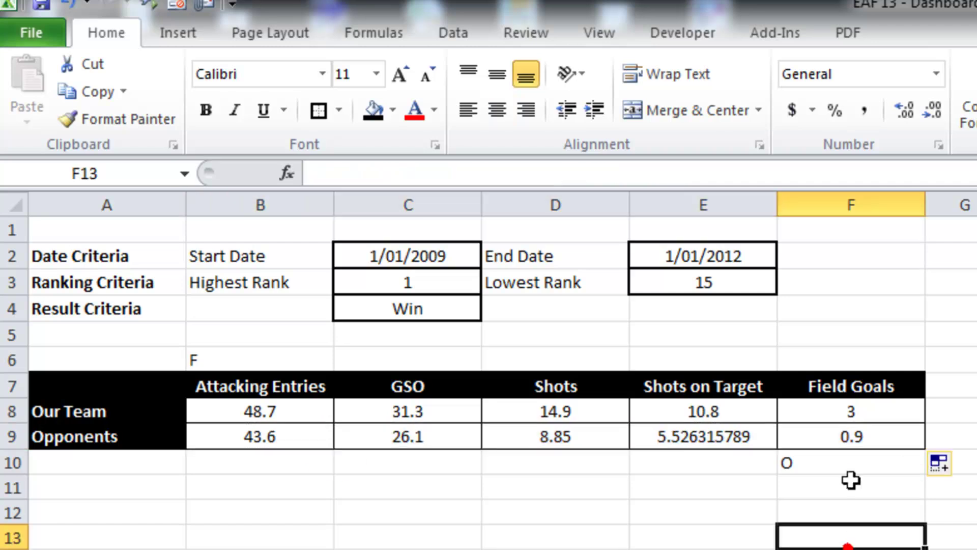
left_click(852, 436)
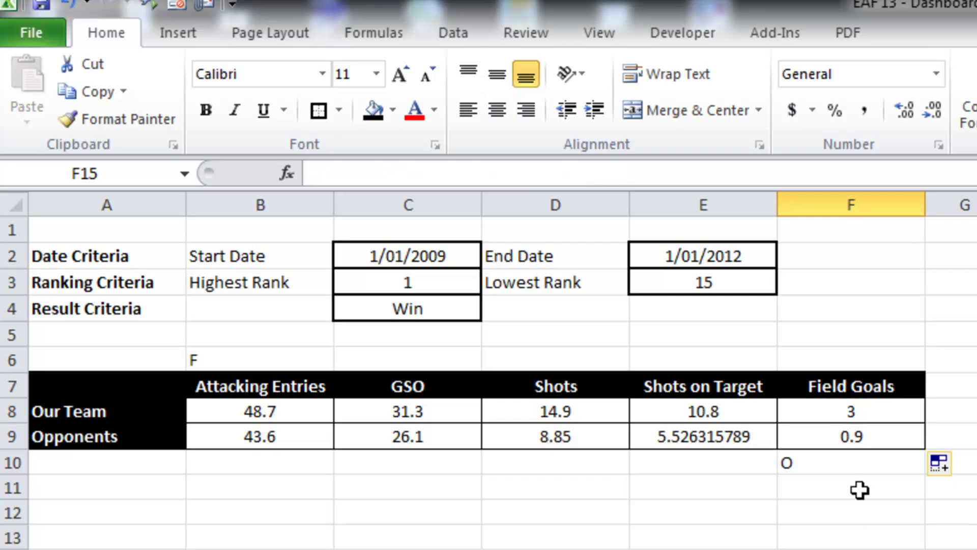
left_click(866, 434)
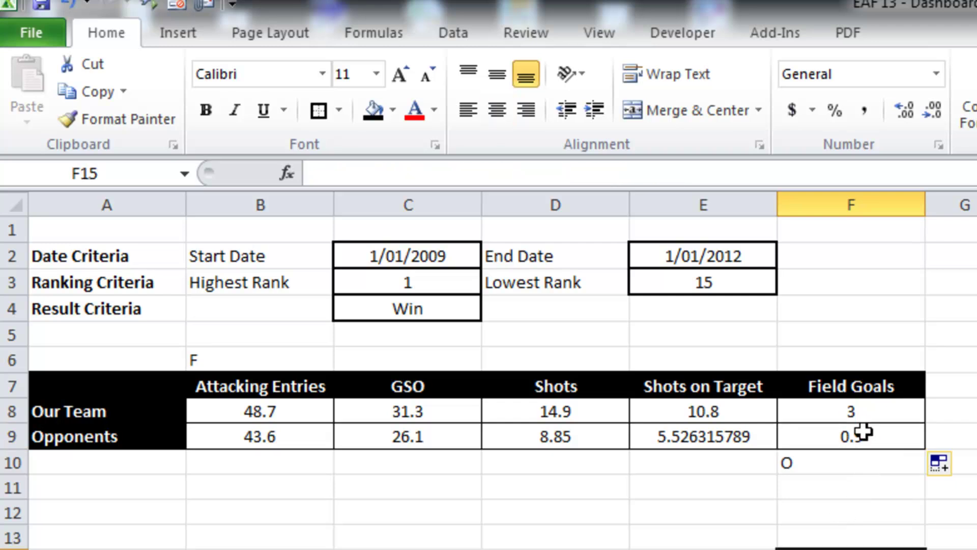
- Format the averages B8:F9 as Number with 1 decimal place
left_click_drag(864, 432, 247, 410)
key("ctrl+1")
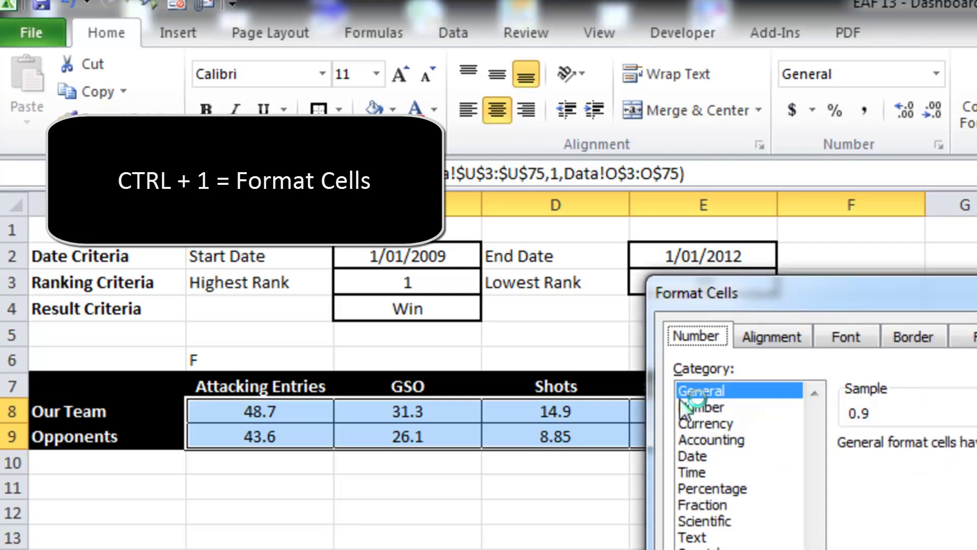
left_click(699, 407)
key("Tab")
key("Down")
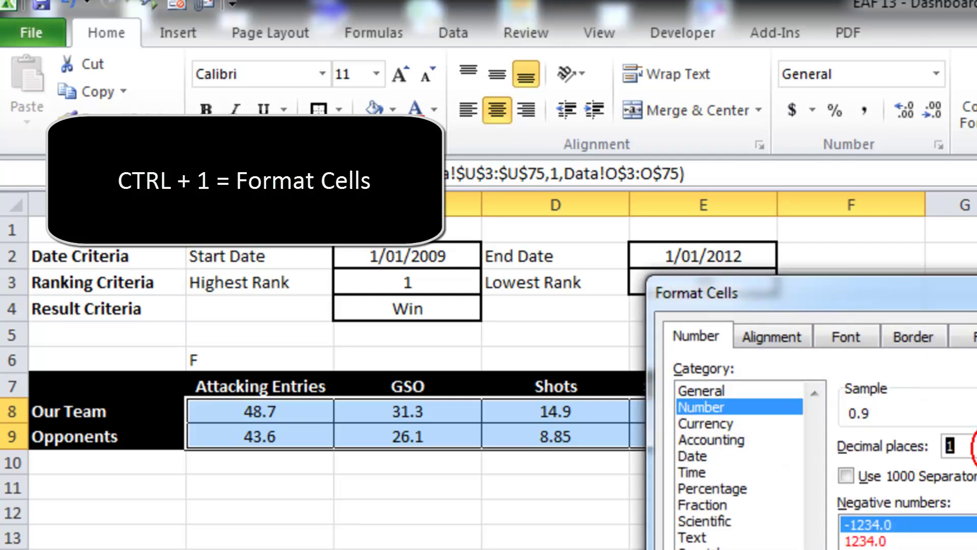
key("Return")
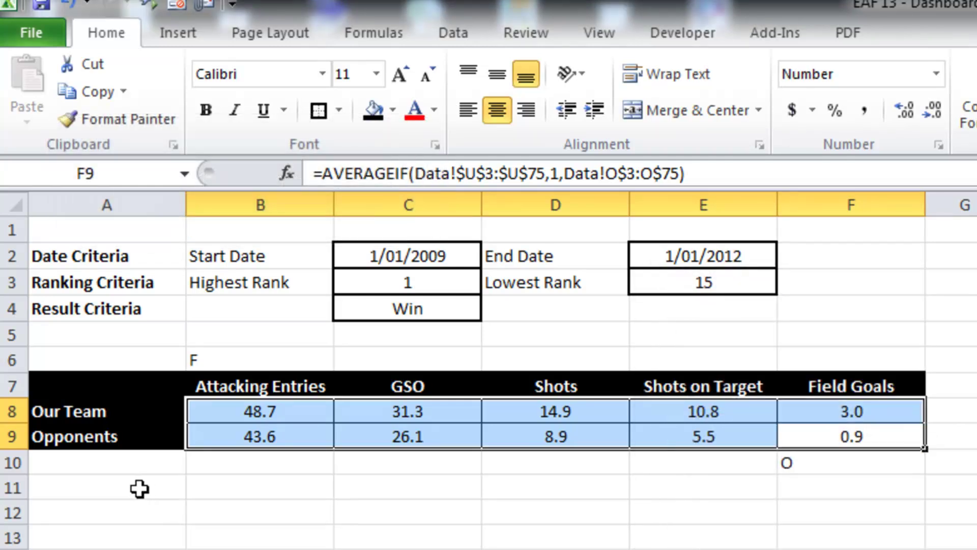
left_click(139, 488)
- Delete the stray O note below the table and the F note above it
left_click(815, 463)
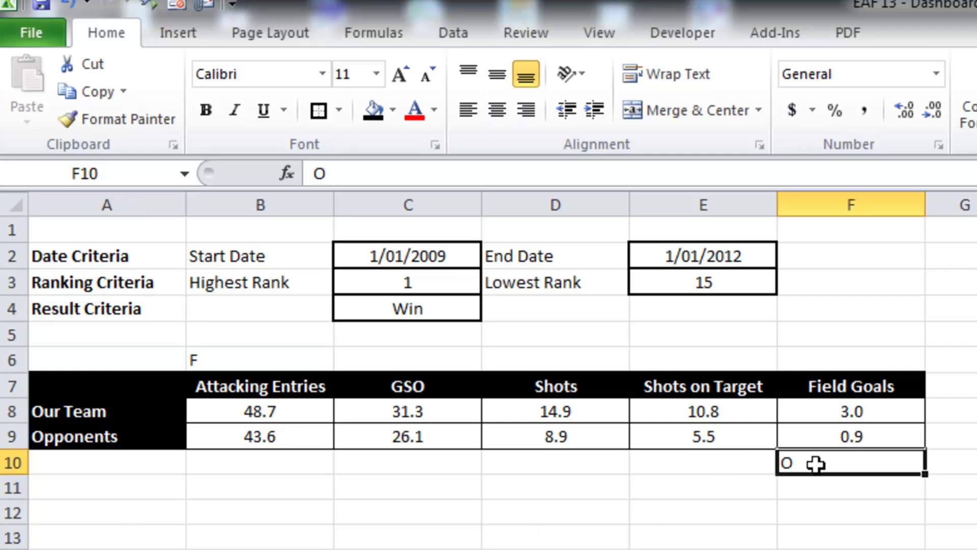
key("Delete")
left_click(189, 362)
key("Delete")
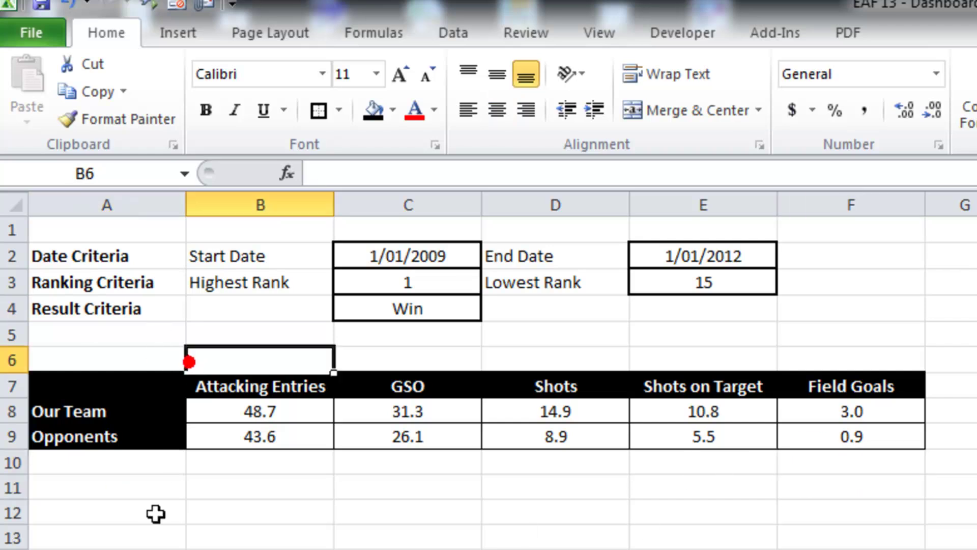
left_click(106, 548)
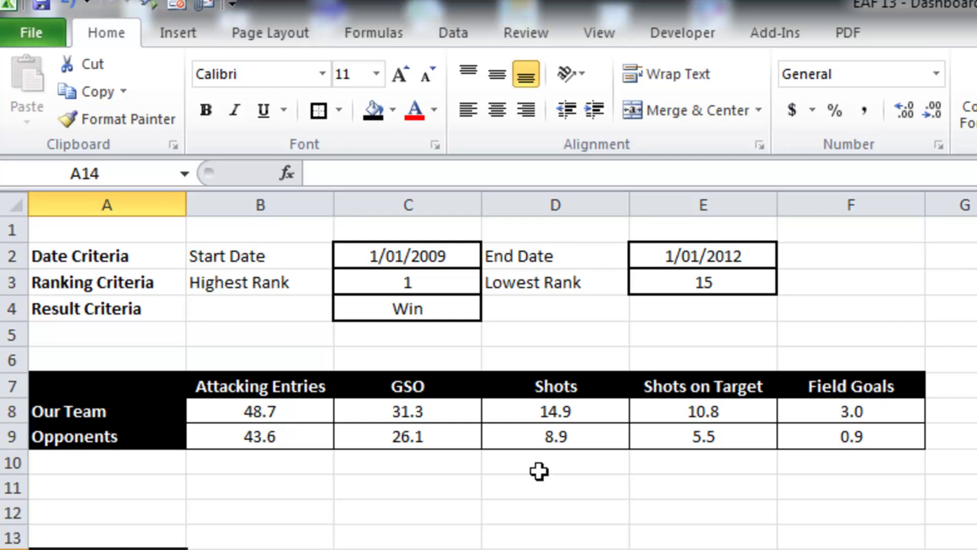
- Set the Result criterion to Loss and the lowest rank to 30
left_click(451, 308)
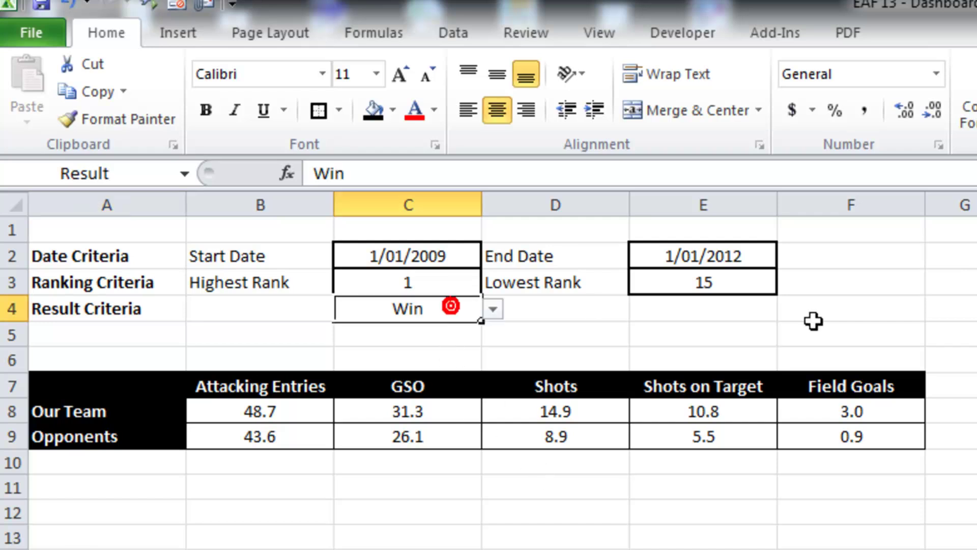
type("Loss")
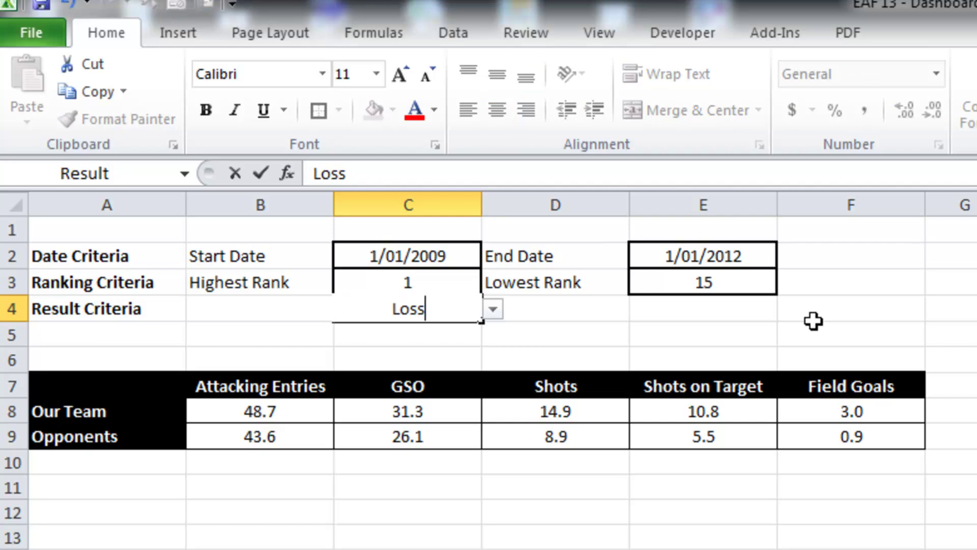
key("Return")
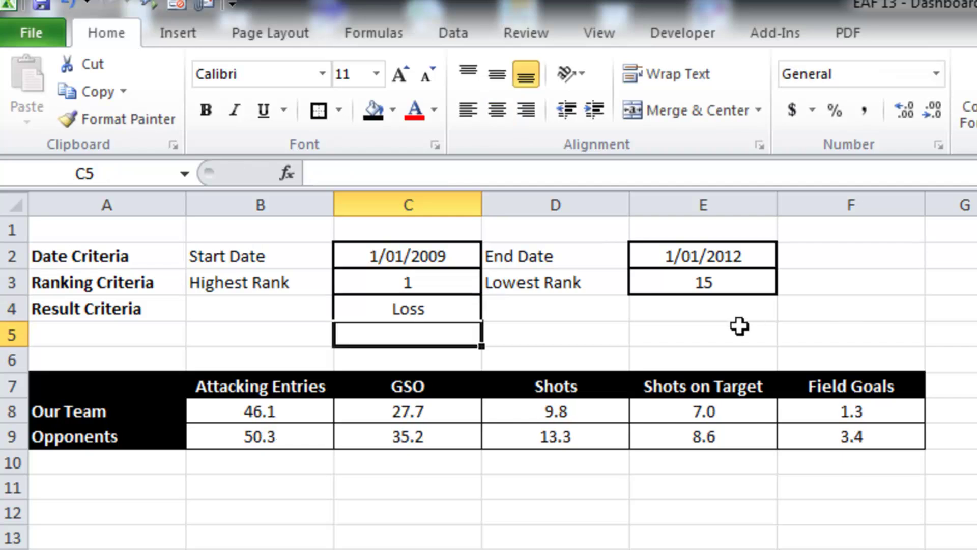
left_click(723, 283)
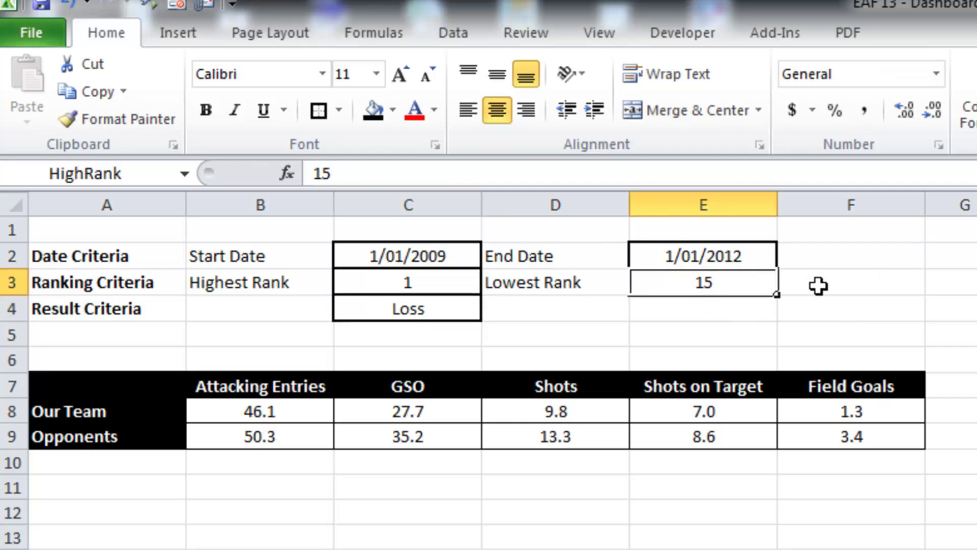
type("30")
key("Return")
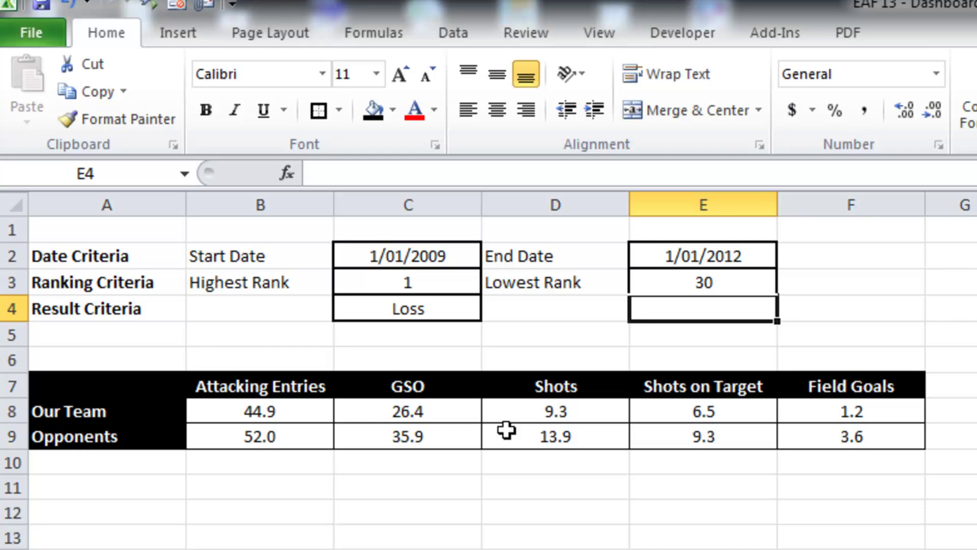
- Test clearing the start and end dates, then undo both to restore them
left_click(461, 255)
key("Delete")
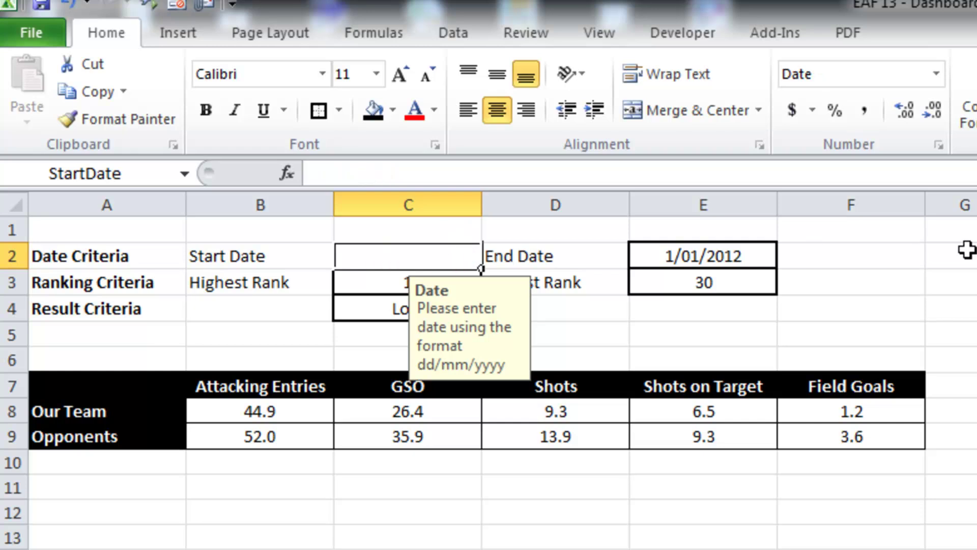
left_click(722, 252)
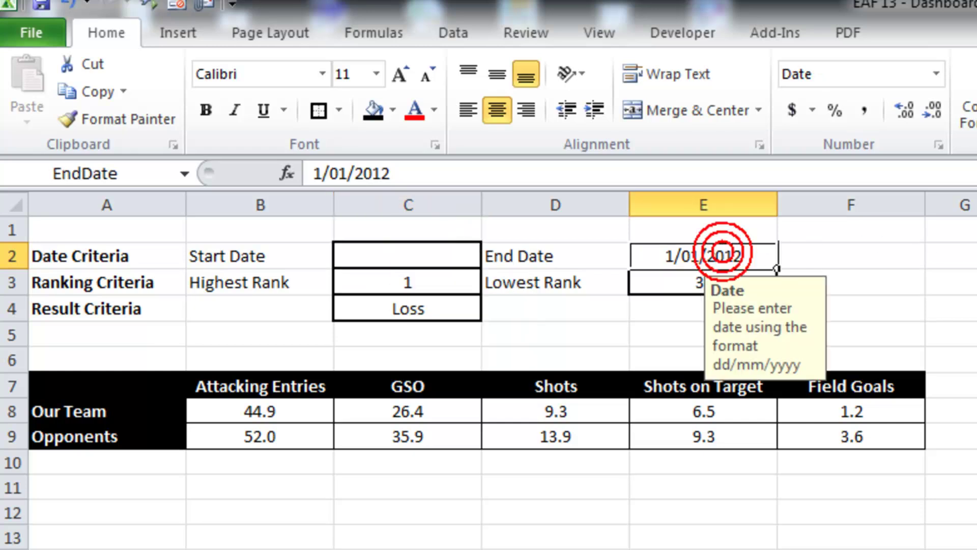
key("Delete")
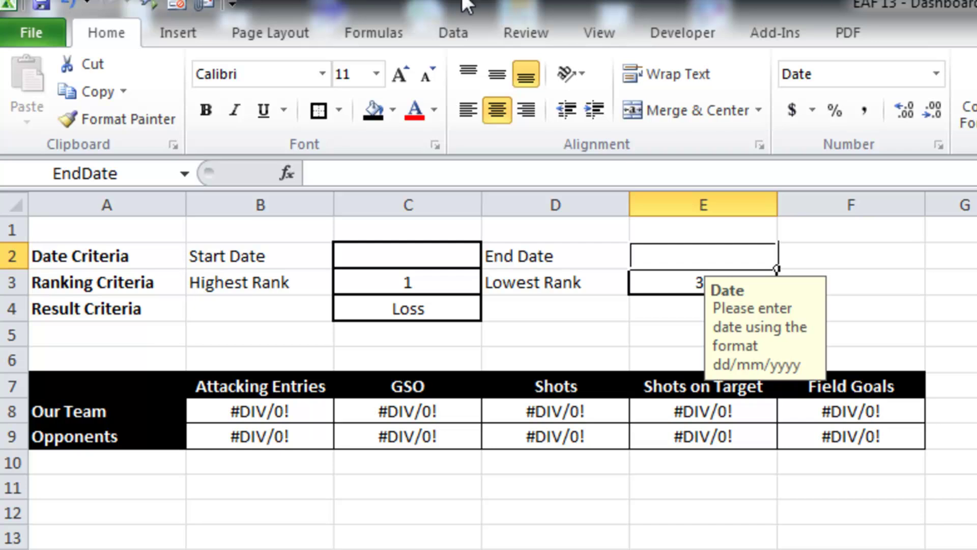
left_click(71, 5)
left_click(72, 4)
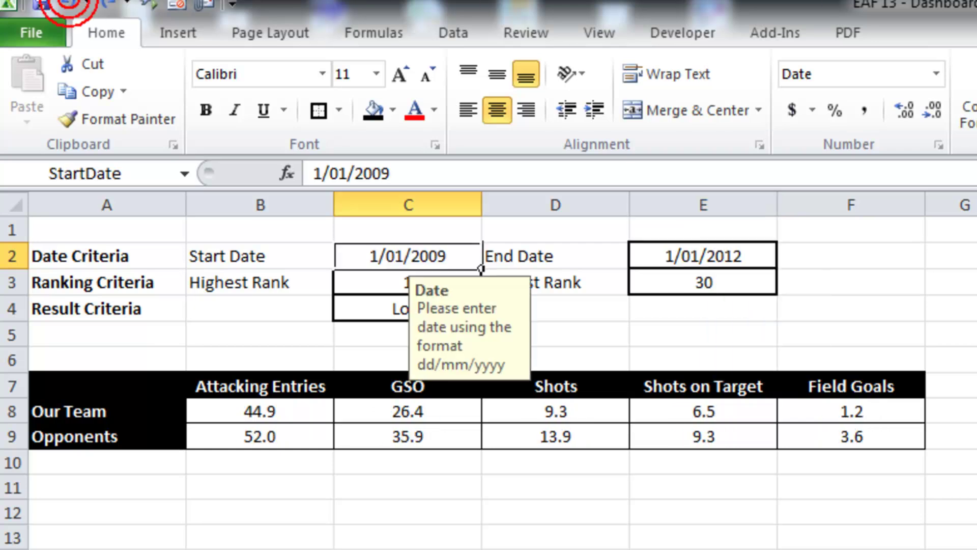
left_click(76, 493)
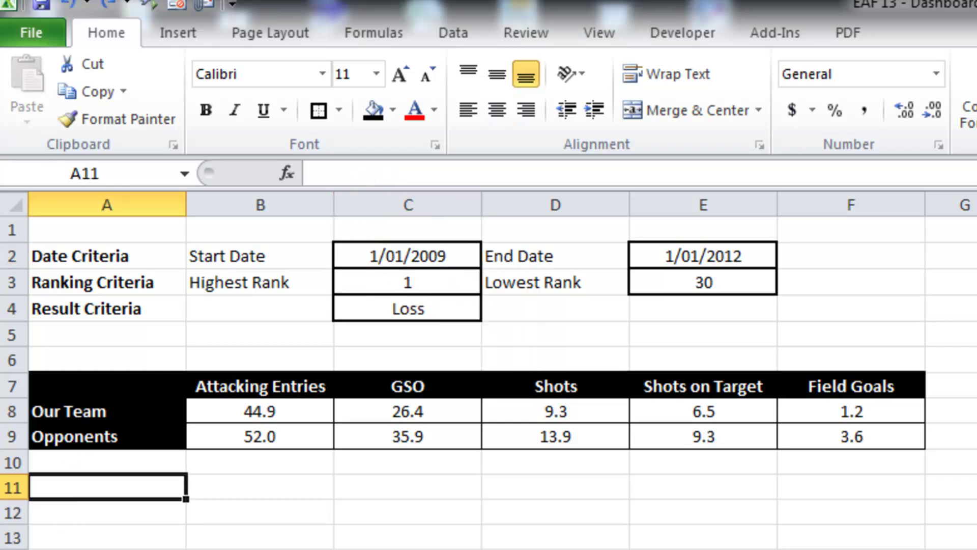
- On the data sheet, wrap Q3's start-date test as OR(StartDate="",A3>=StartDate)
key("ctrl+Page_Down")
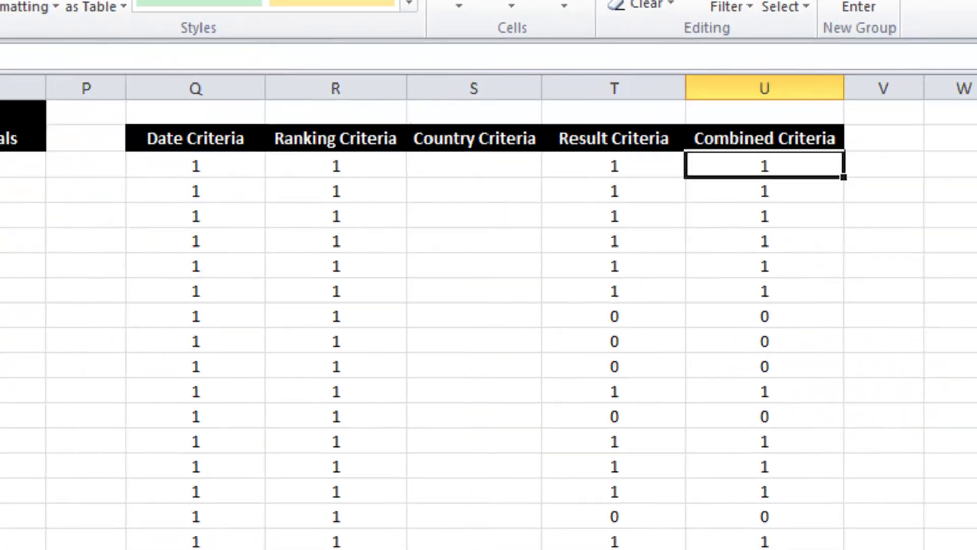
scroll(489, 306, "right", 2)
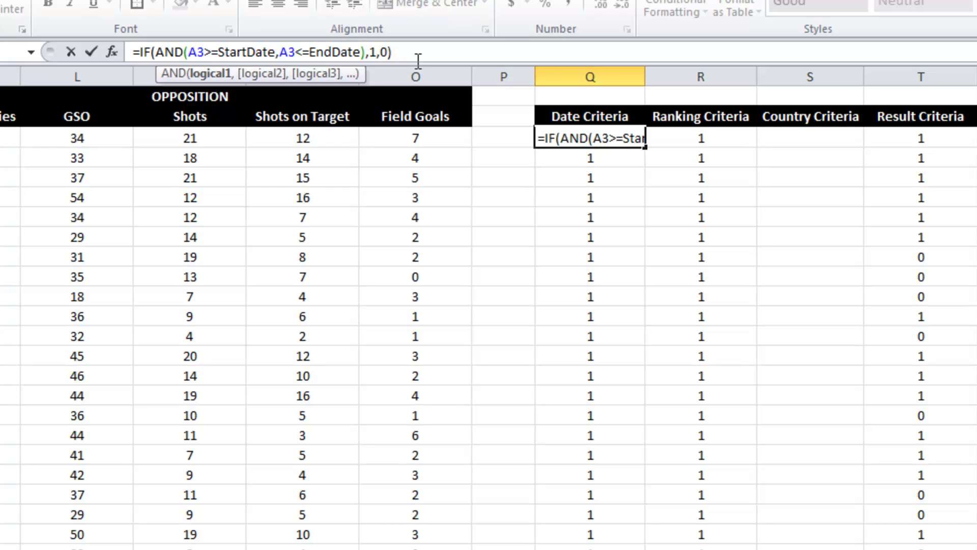
type("or(")
key("Right")
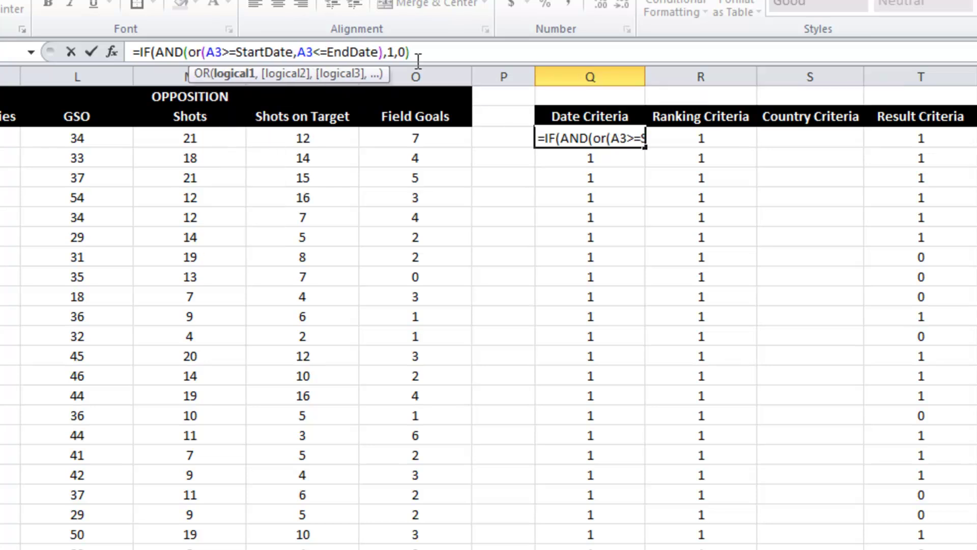
type("Startd")
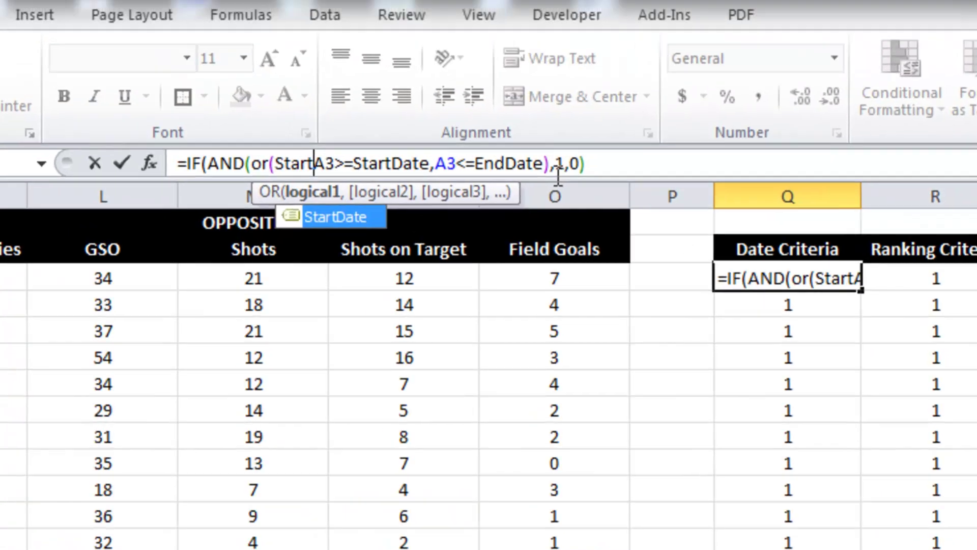
type("ate")
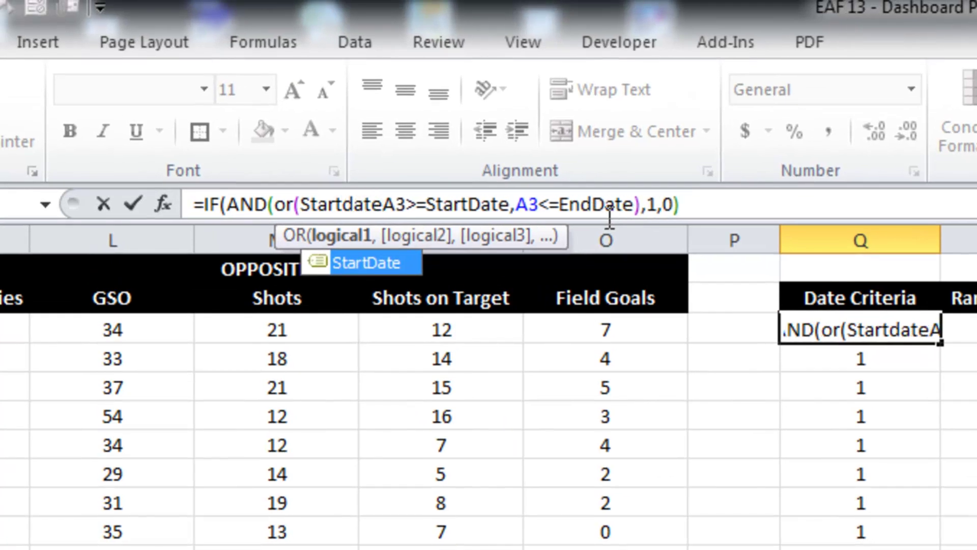
type("=\"\"")
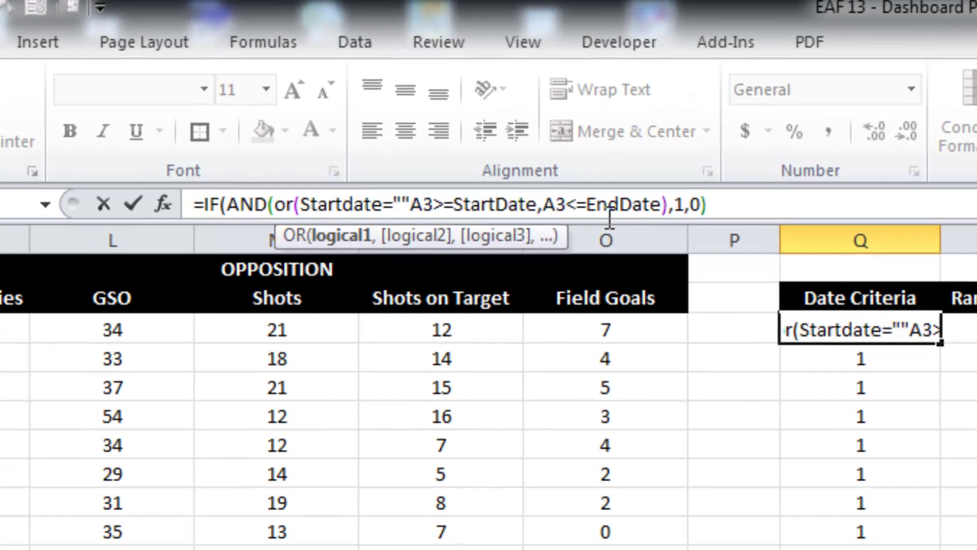
type(",")
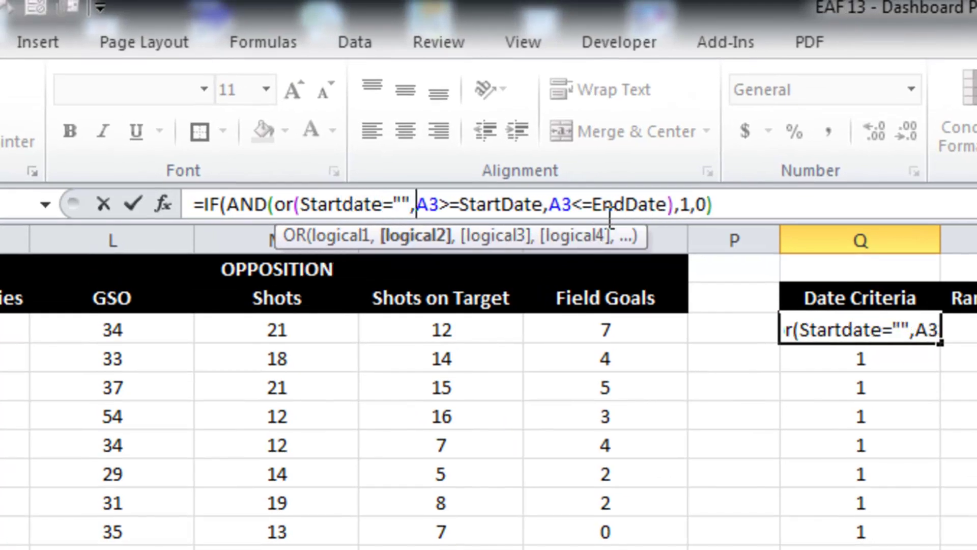
left_click(542, 201)
type(")")
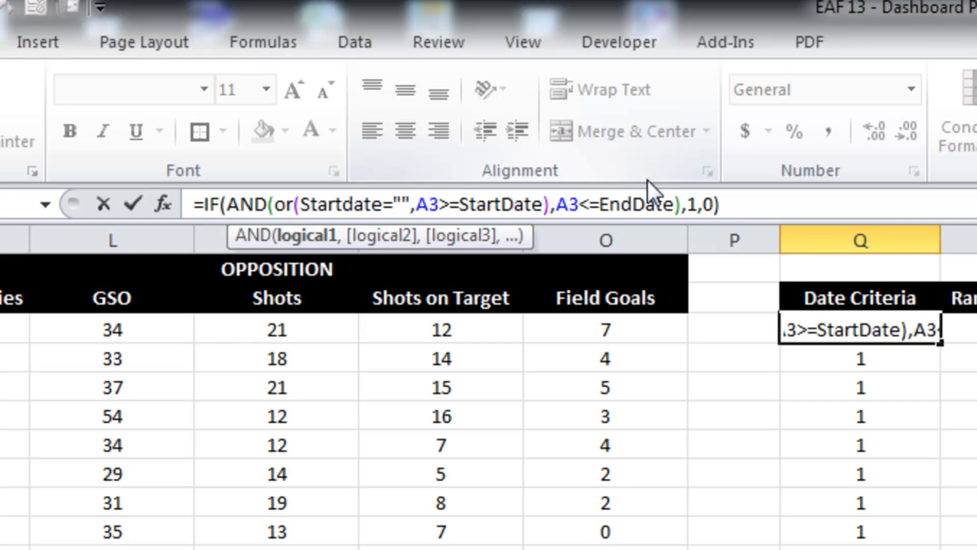
- Wrap the end-date test as OR(EndDate="",A3<=EndDate) and fill the formula down column Q
left_click(558, 204)
type("or(")
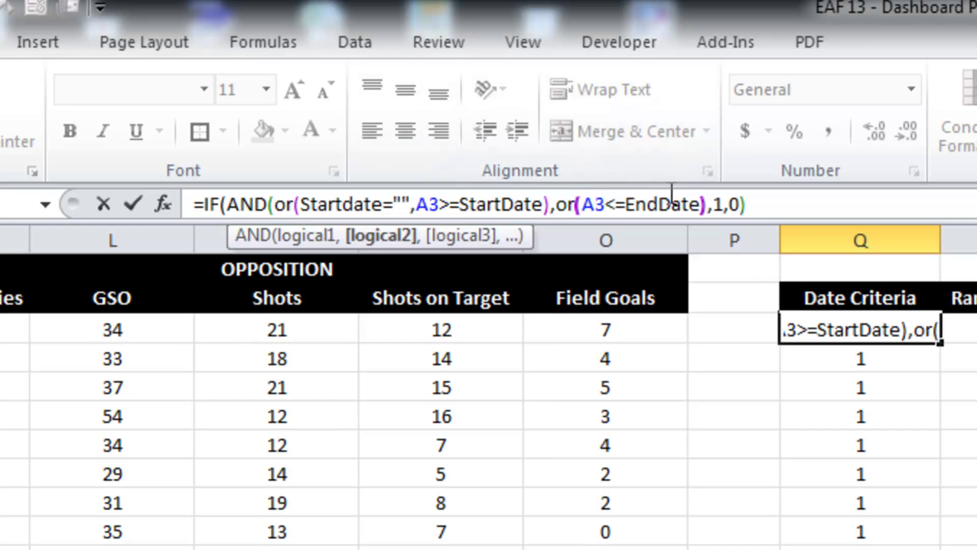
type("Enddate")
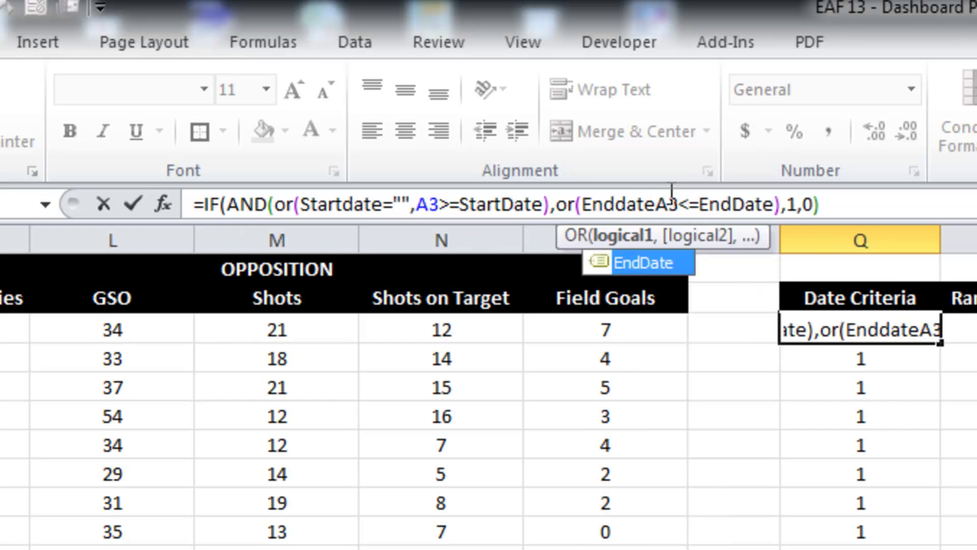
type("=\"\"")
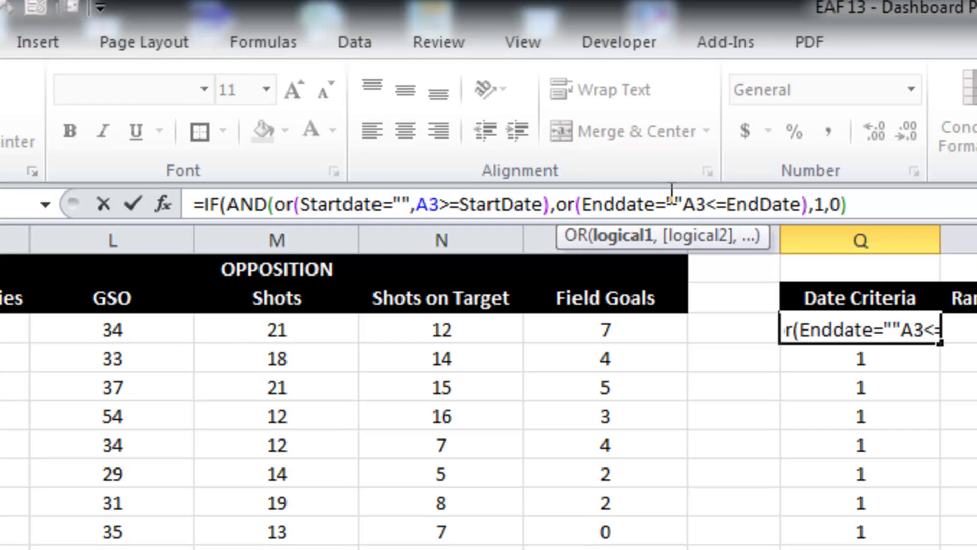
type(",")
left_click(814, 203)
type(")")
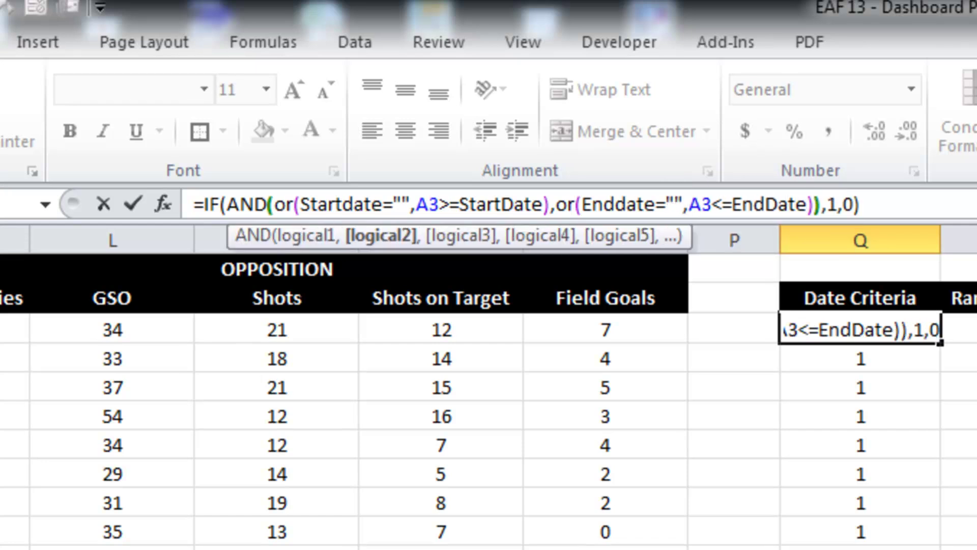
key("Return")
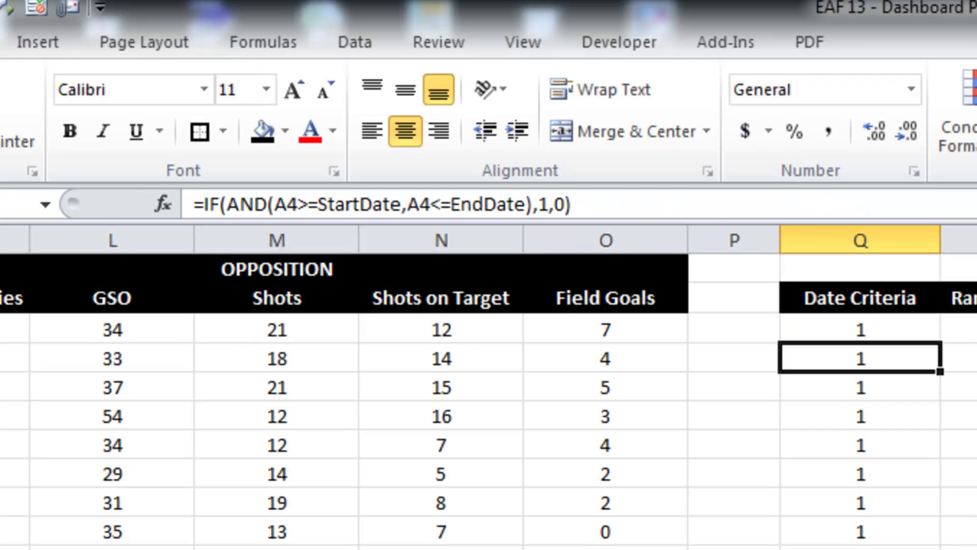
left_click(918, 330)
double_click(941, 342)
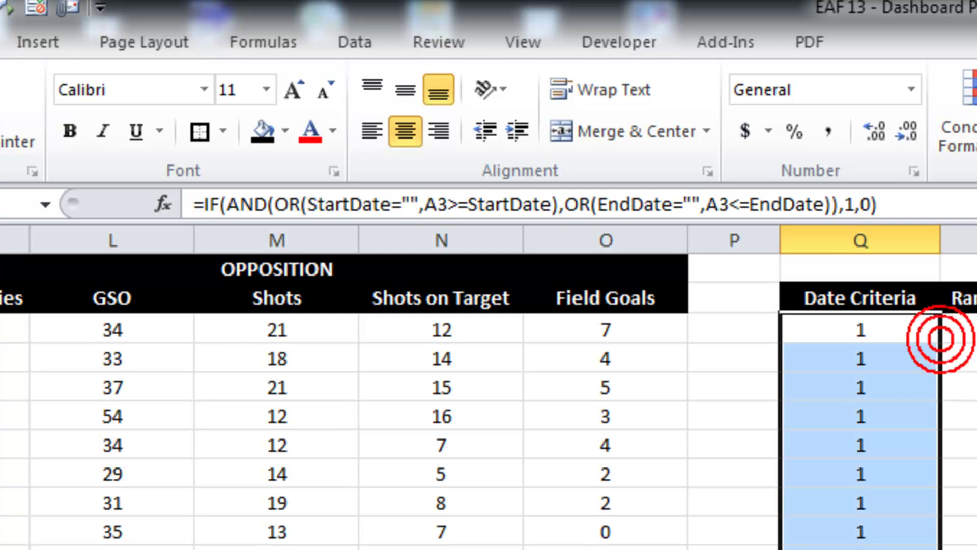
- Wrap R3's first rank test as OR(LowRank="",C3>=LowRank)
left_click(973, 330)
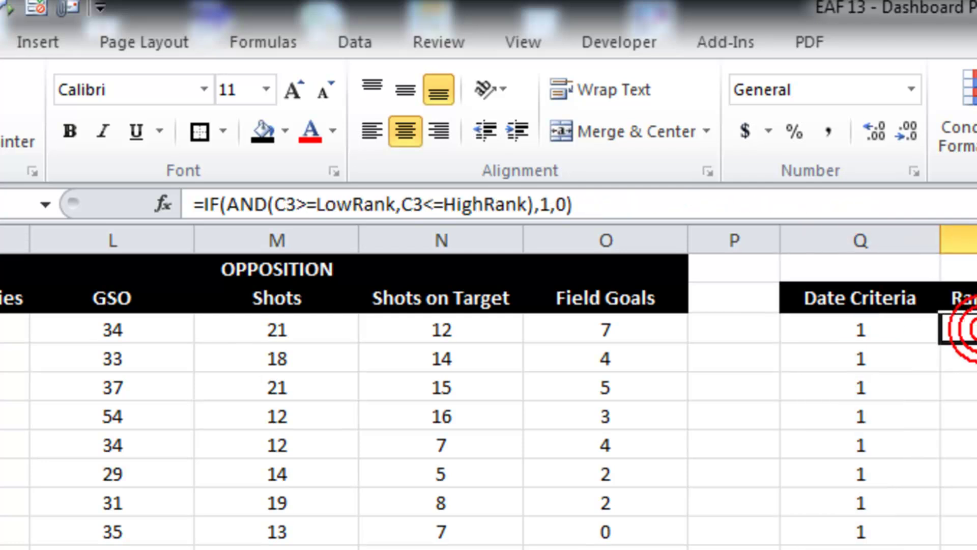
left_click(279, 204)
type("or(")
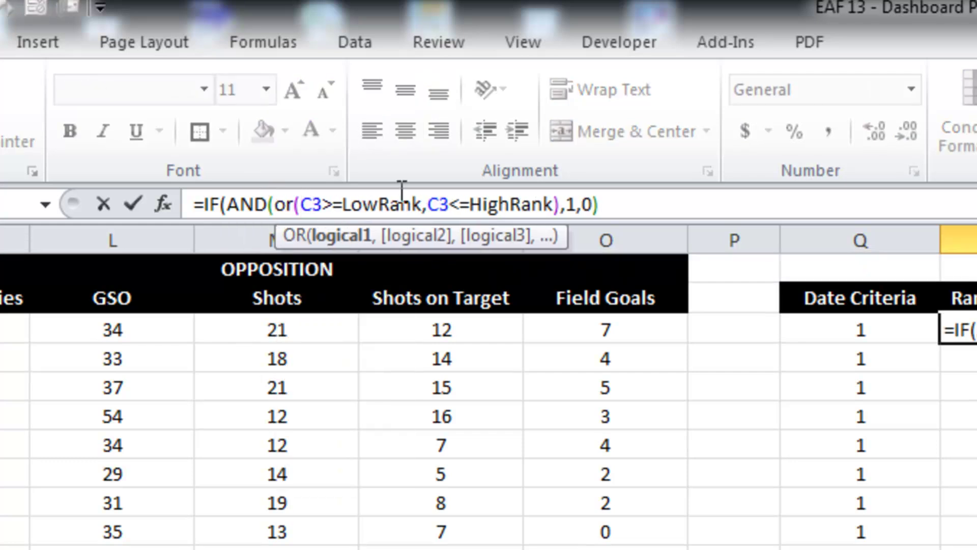
type("lo")
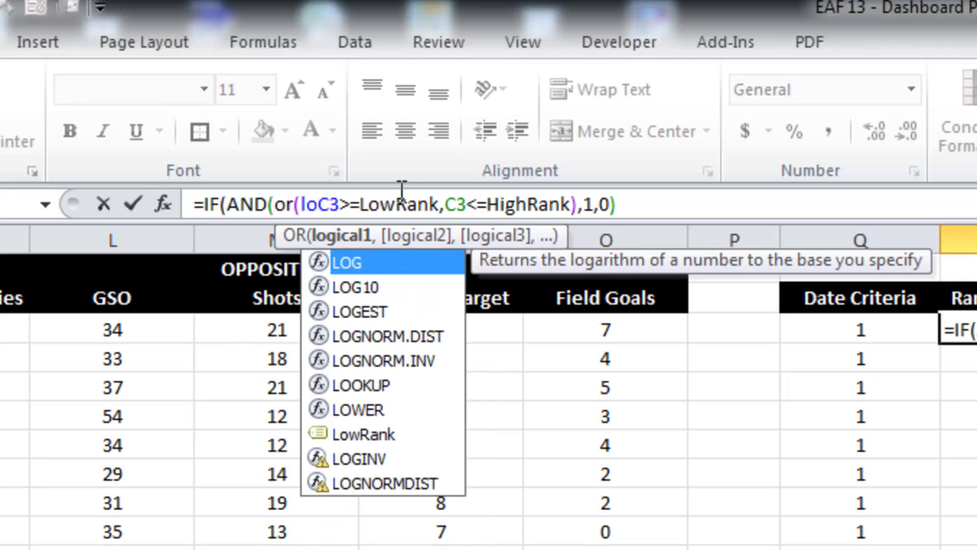
key("Down")
key("Down")
key("Down")
key("Down")
key("Down")
key("Down")
key("Down")
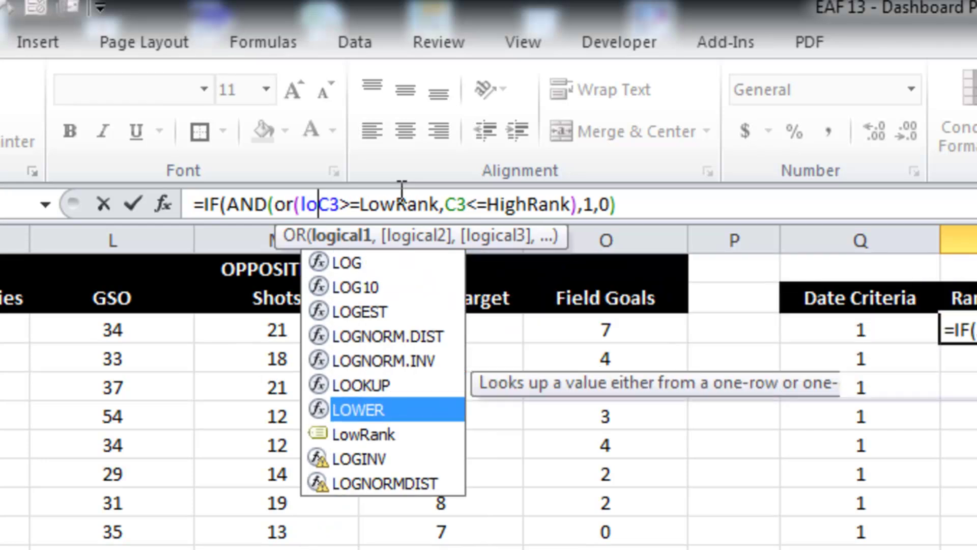
key("Tab")
type("=\"\",")
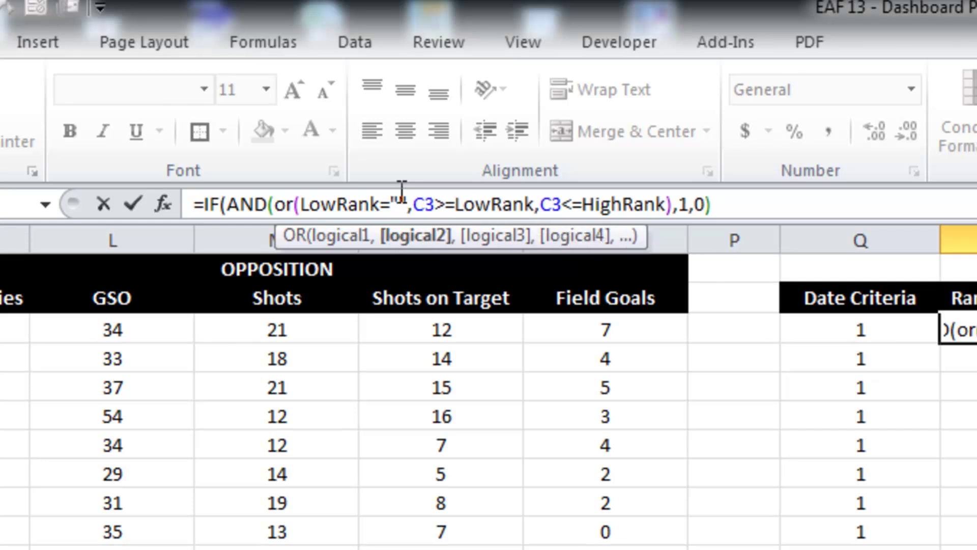
left_click(533, 203)
type(")")
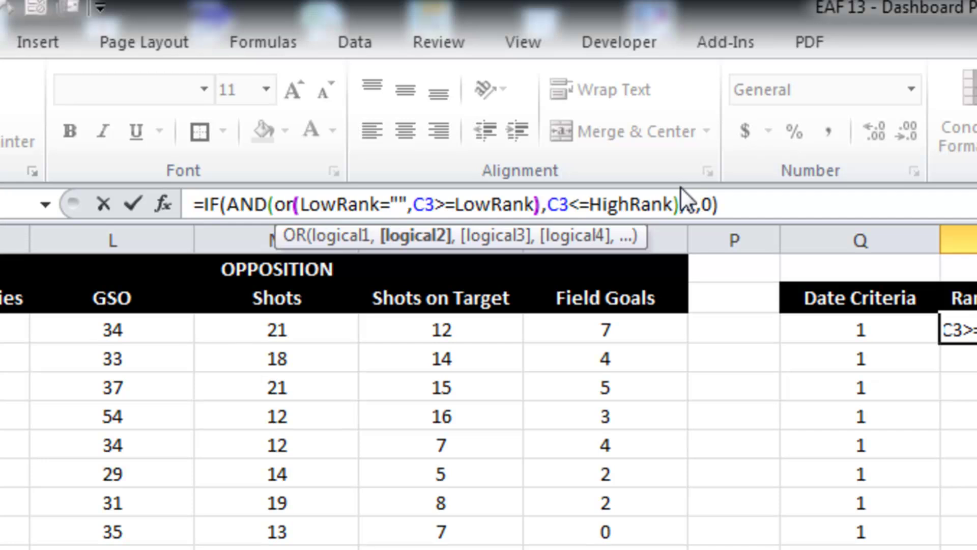
- Wrap the second rank test as OR(HighRank="",C3<=HighRank) and commit the formula
key("Right")
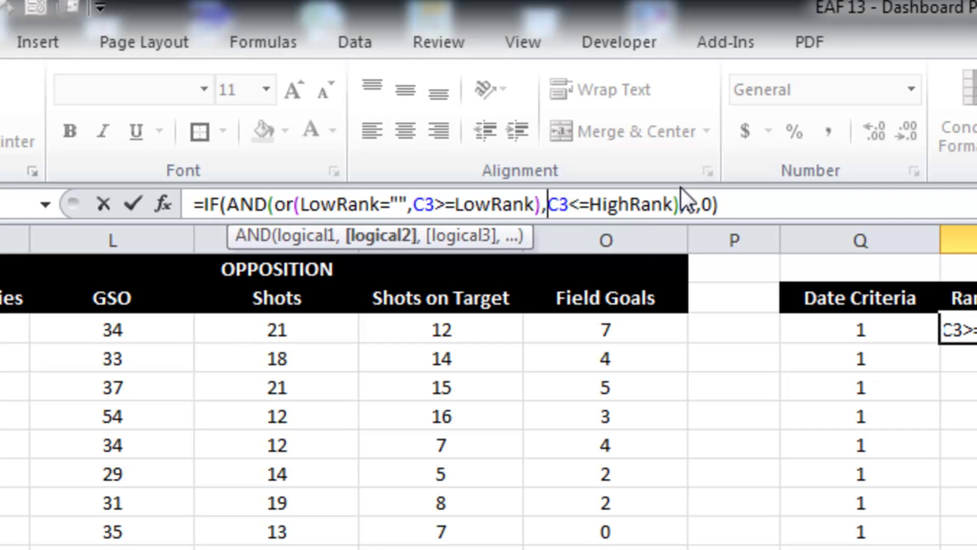
type("or(")
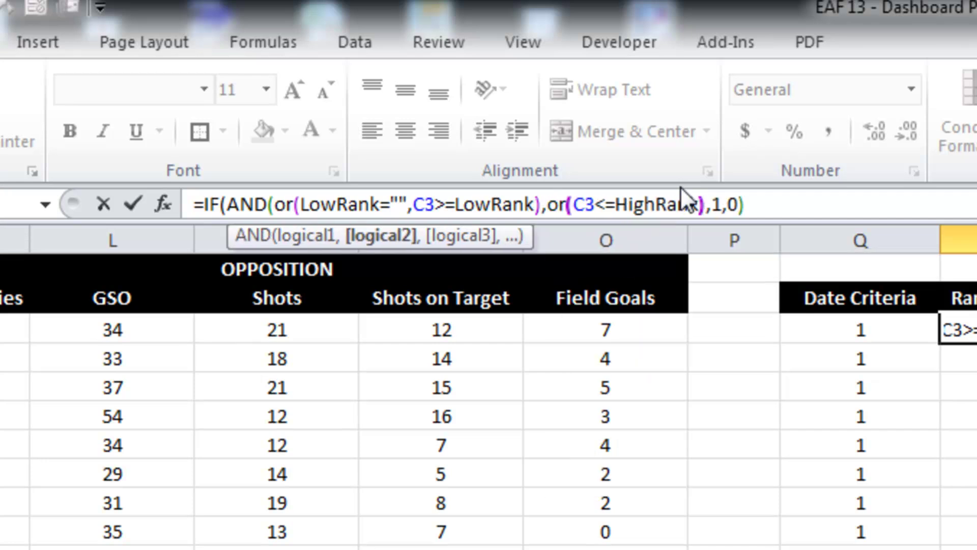
type("high")
key("Tab")
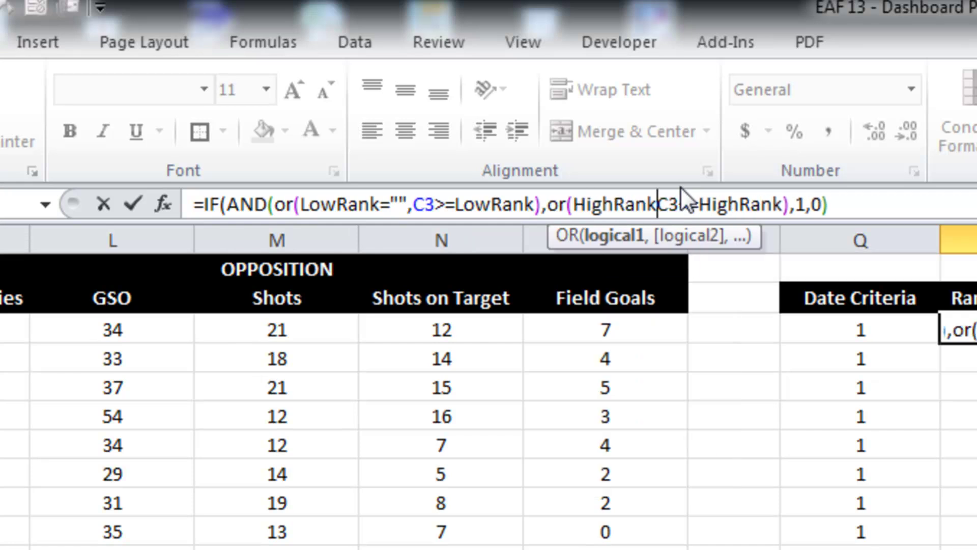
type("=\"\",")
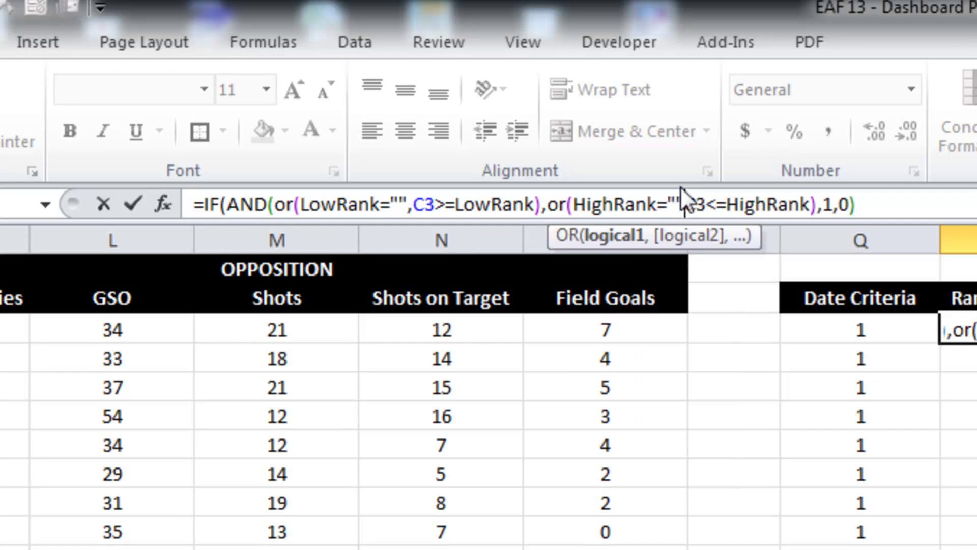
left_click(820, 204)
type(")")
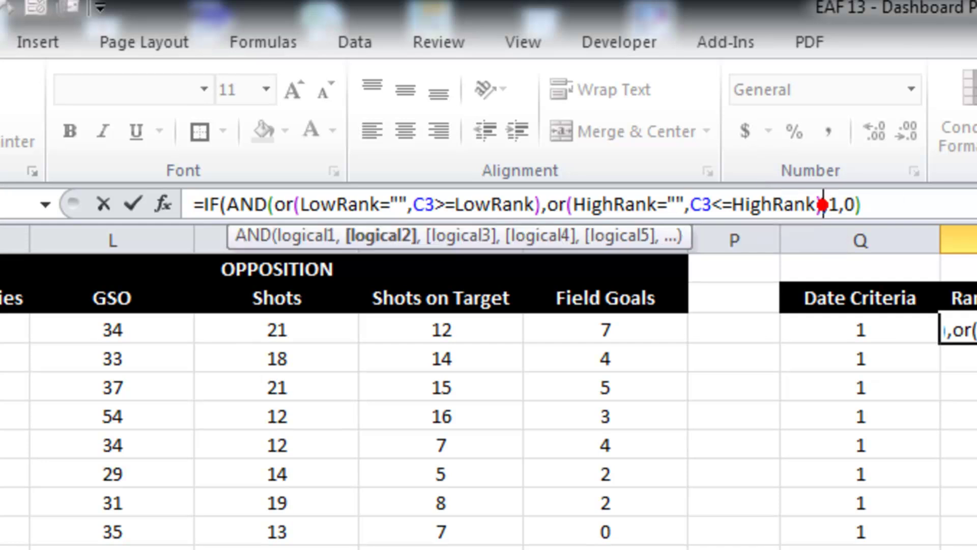
key("Return")
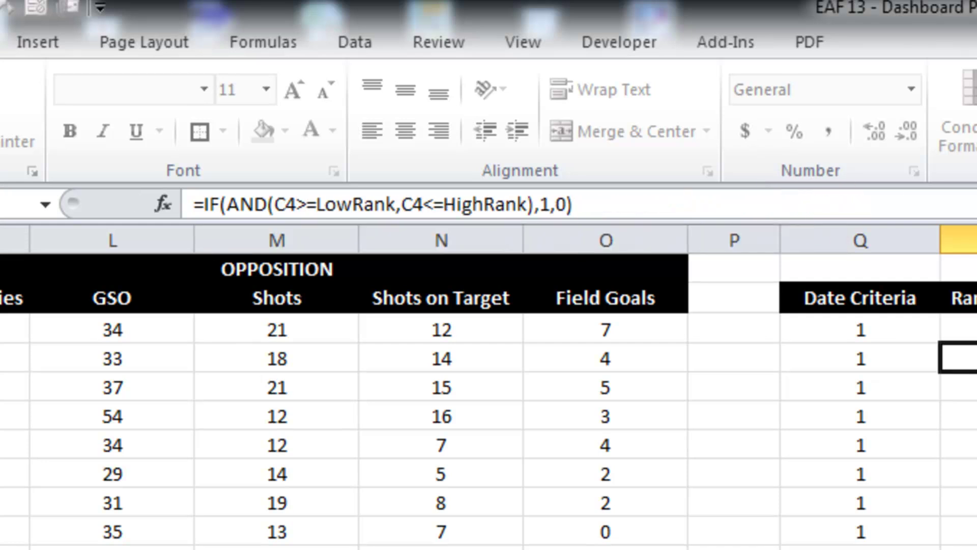
- Change T3 to =IF(OR(Result="",Result=D3),1,0)
key("Right")
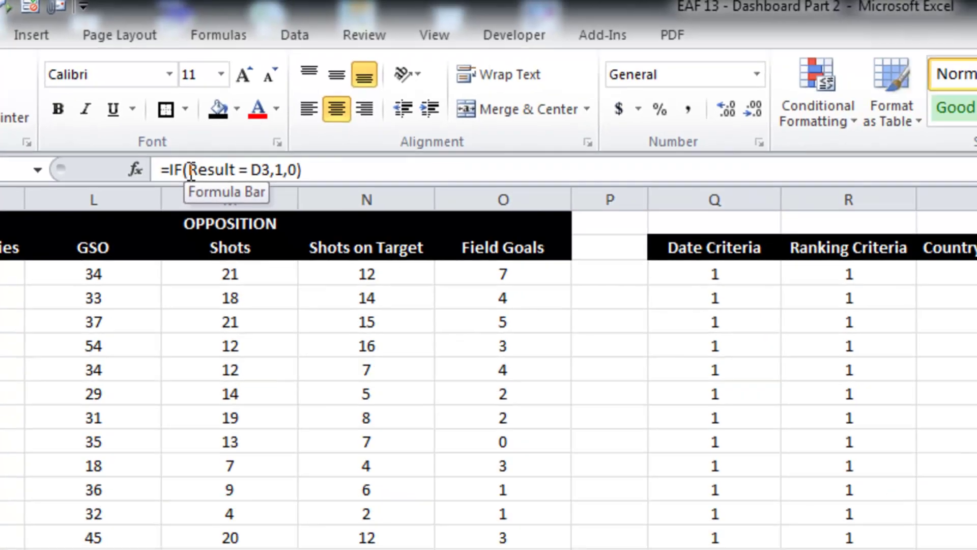
left_click(230, 205)
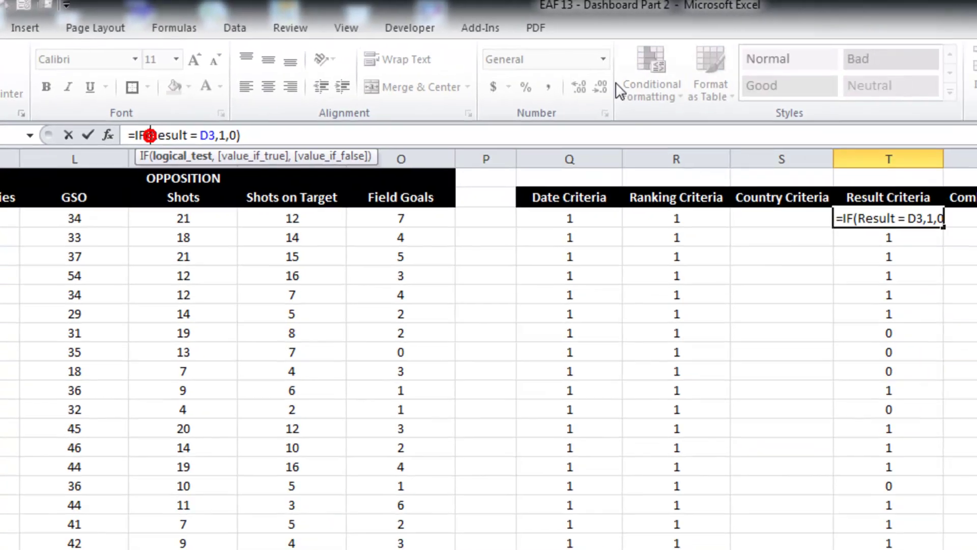
type("or(r")
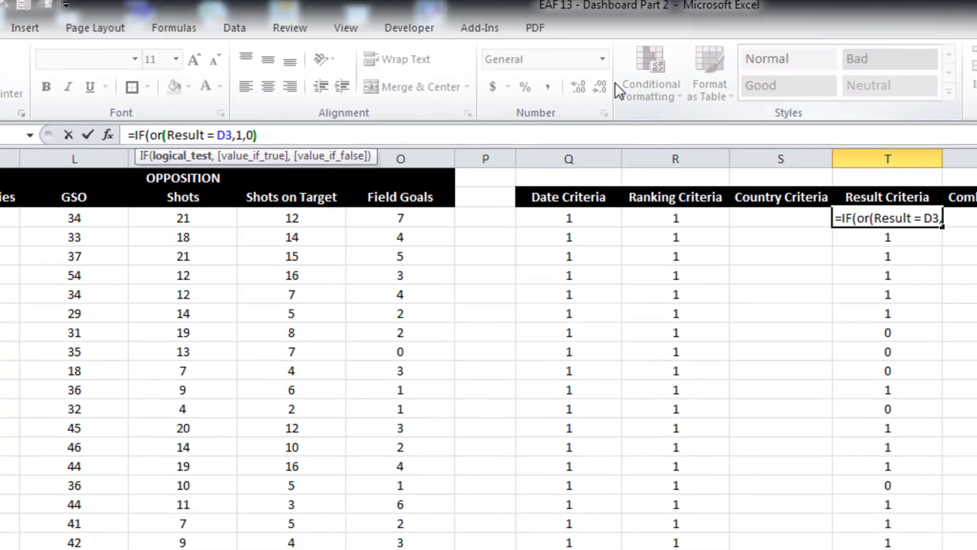
type("esult")
type("=\"\"")
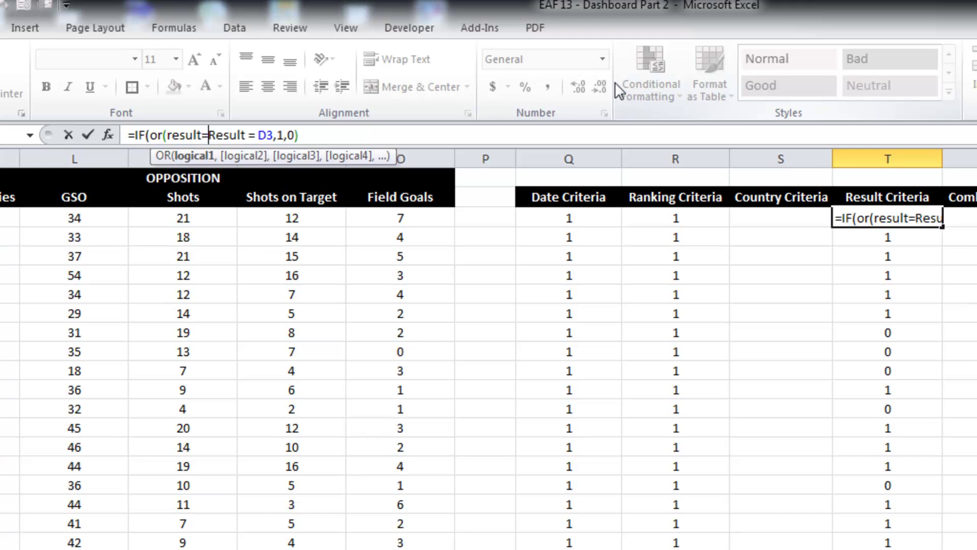
type(",")
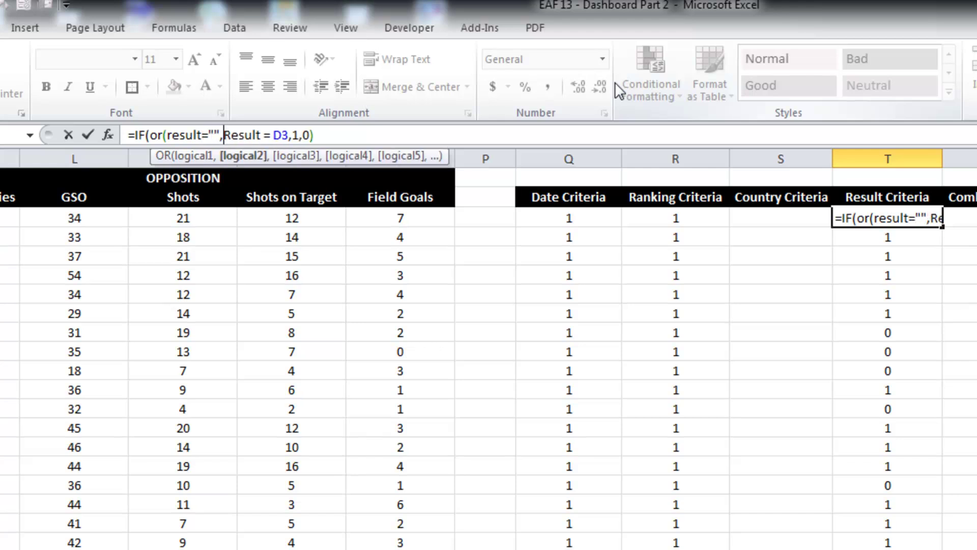
left_click(288, 134)
type(")")
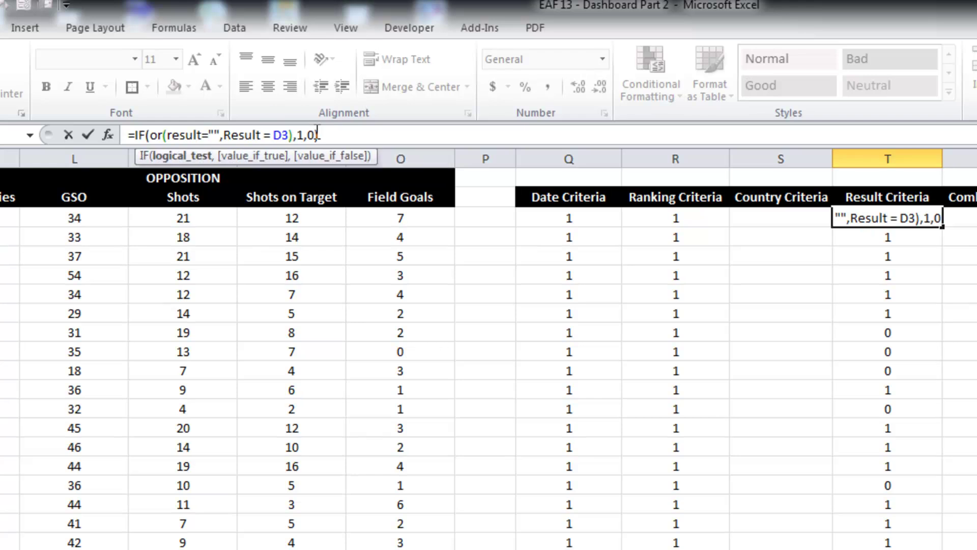
key("Return")
- Fill the updated Result Criteria and Ranking Criteria formulas down their columns
left_click(909, 218)
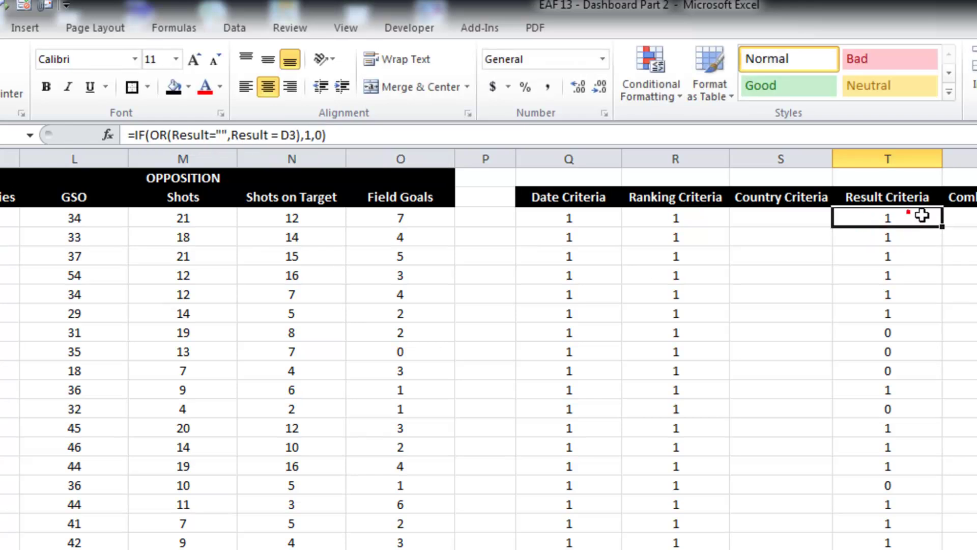
double_click(942, 227)
left_click(720, 218)
left_click(706, 235)
left_click(838, 227)
double_click(856, 237)
- On the Dashboard, clear the start and end dates, the lowest rank and the result criterion
left_click(724, 228)
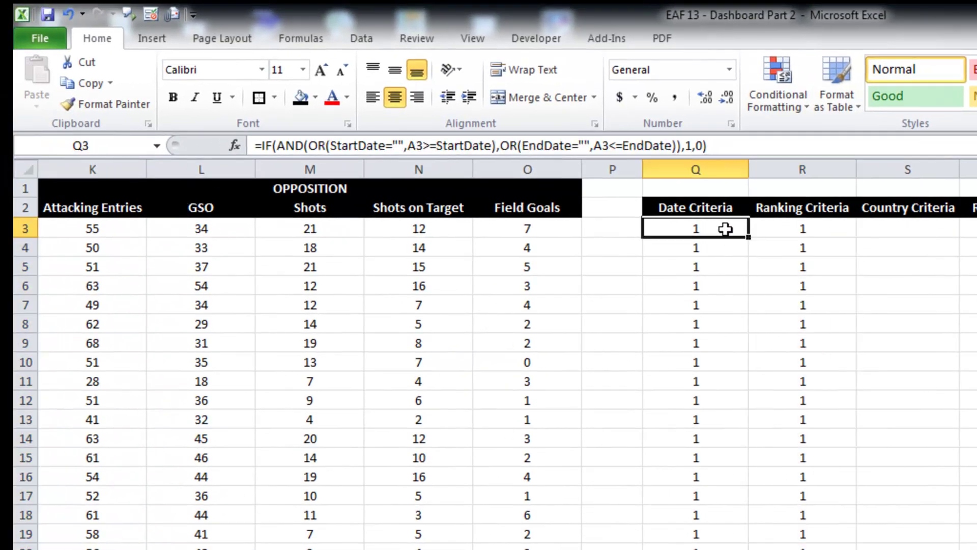
key("ctrl+Page_Up")
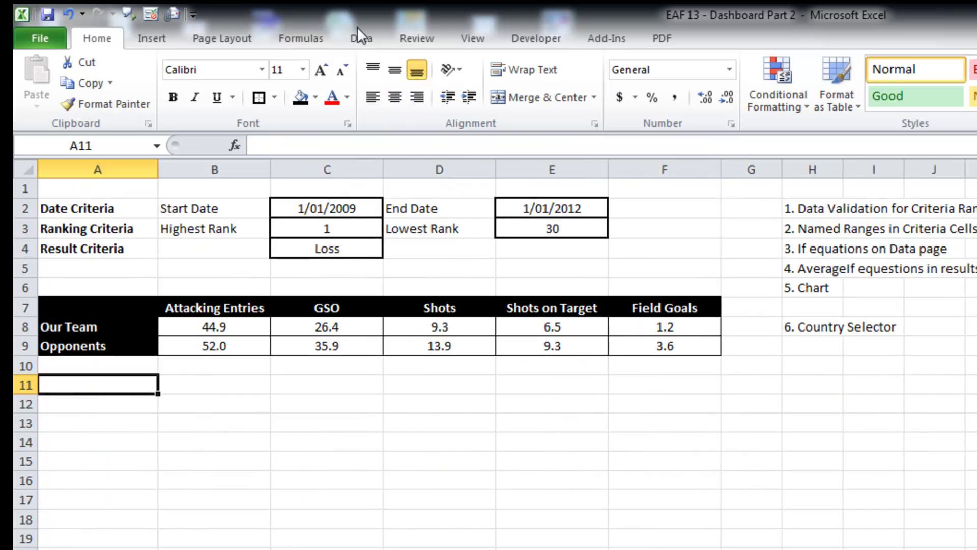
left_click(519, 206)
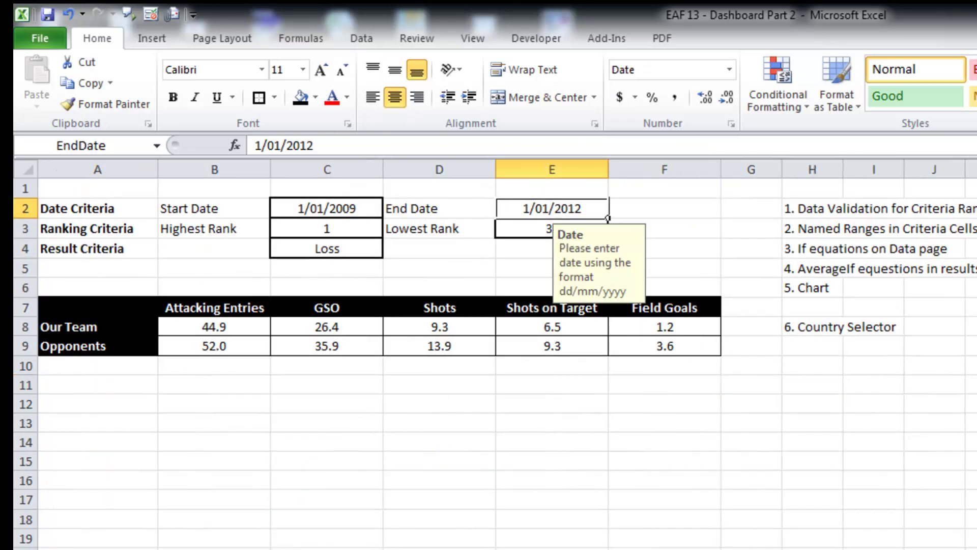
key("Delete")
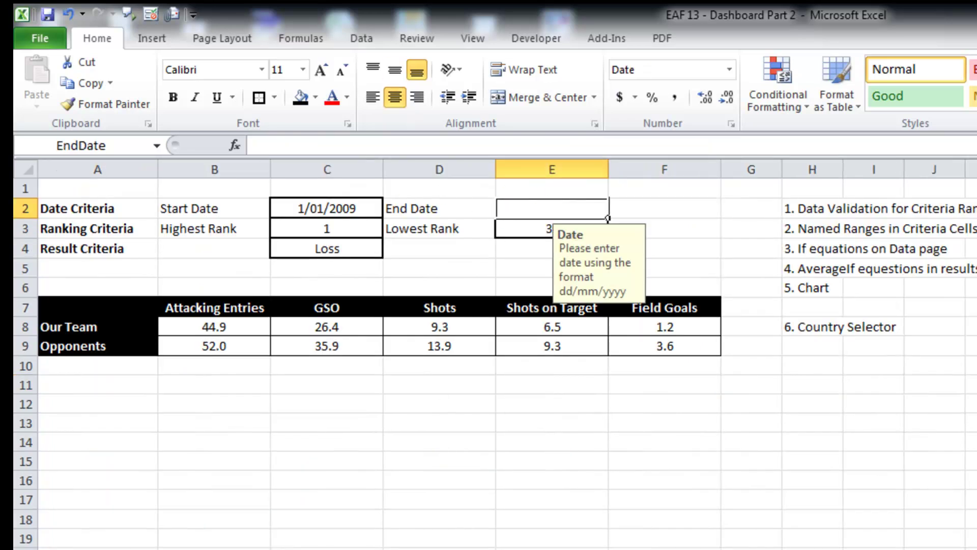
left_click(359, 202)
key("Delete")
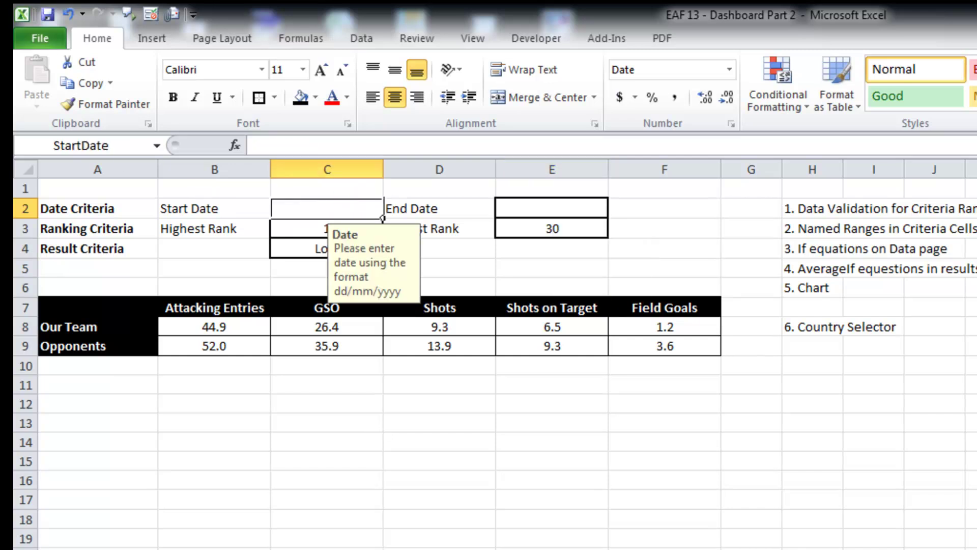
left_click(108, 416)
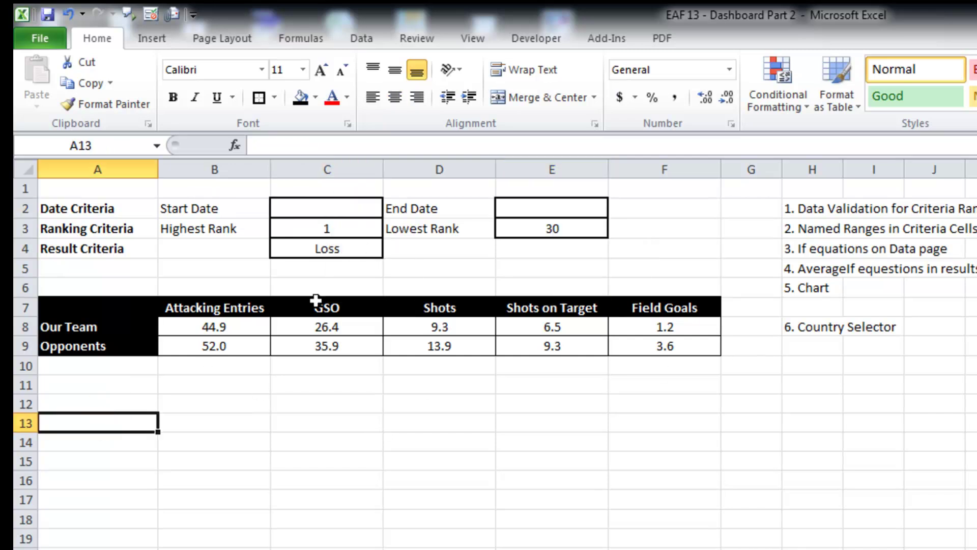
left_click(362, 229)
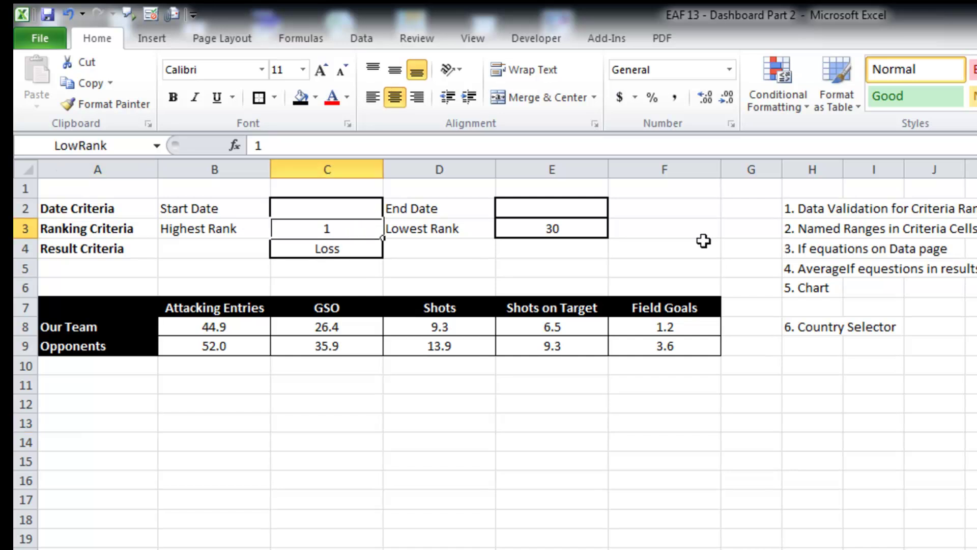
left_click(554, 227)
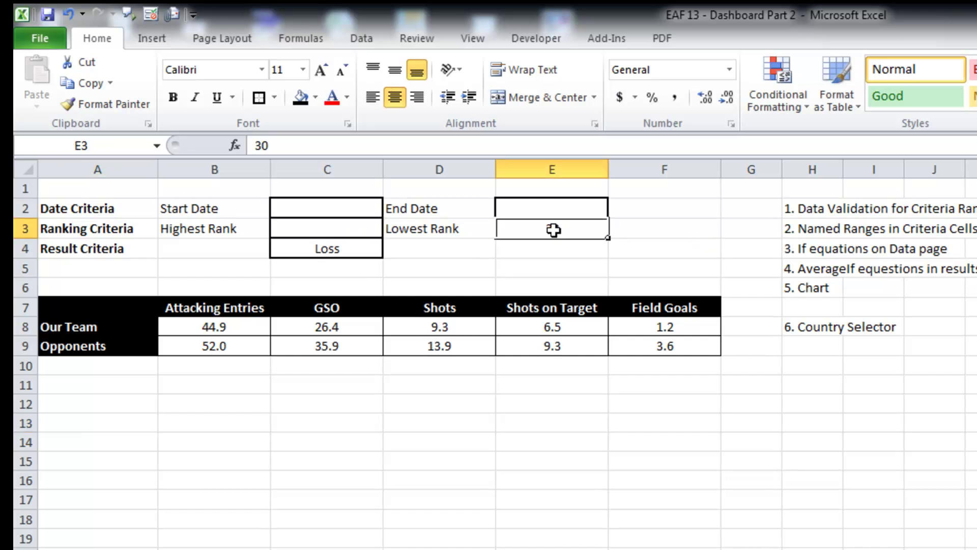
key("Delete")
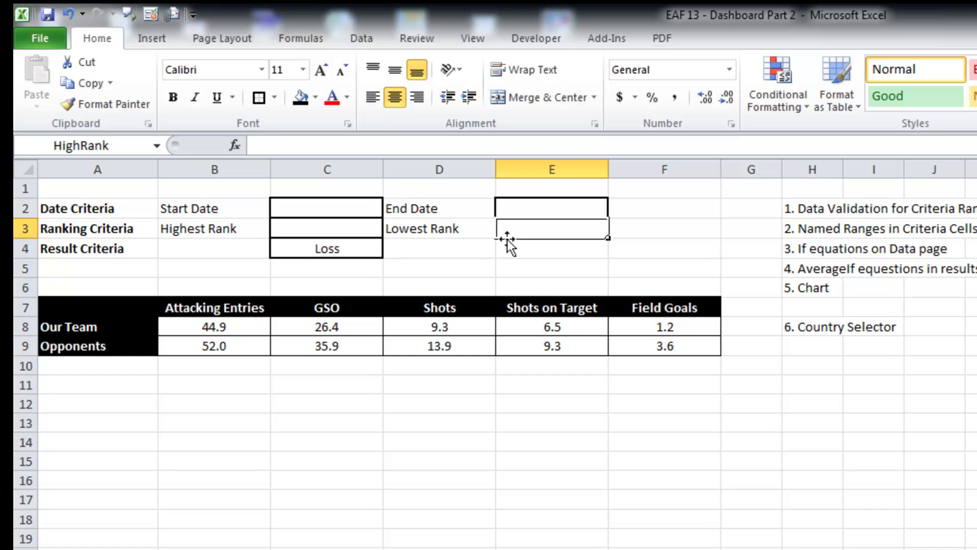
left_click(351, 247)
key("Delete")
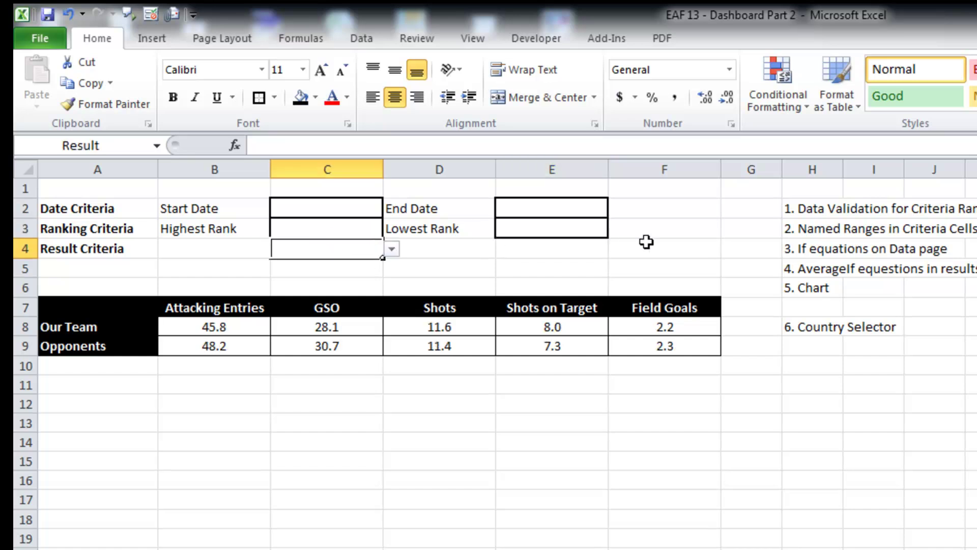
left_click(132, 385)
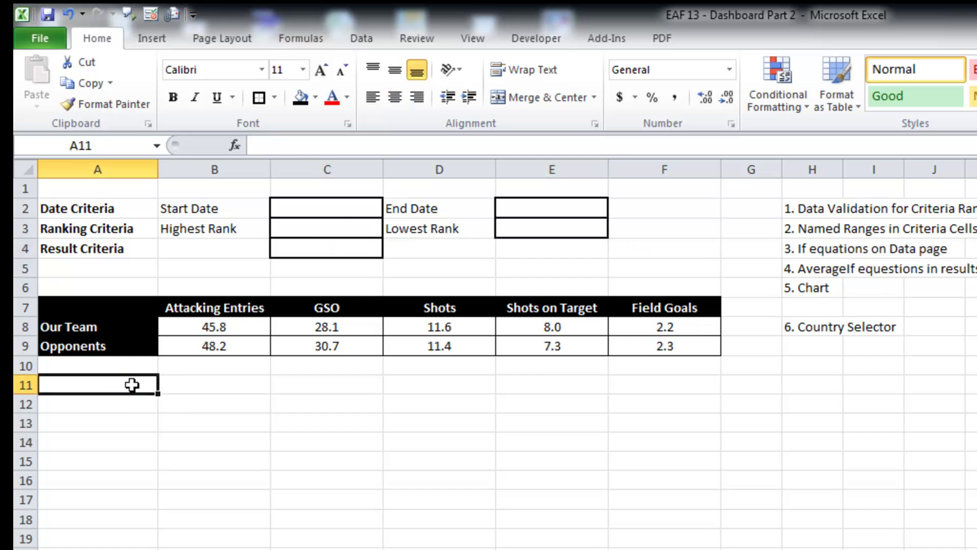
- Choose Draw as the result and set the rank range to 5 and 10
left_click(331, 243)
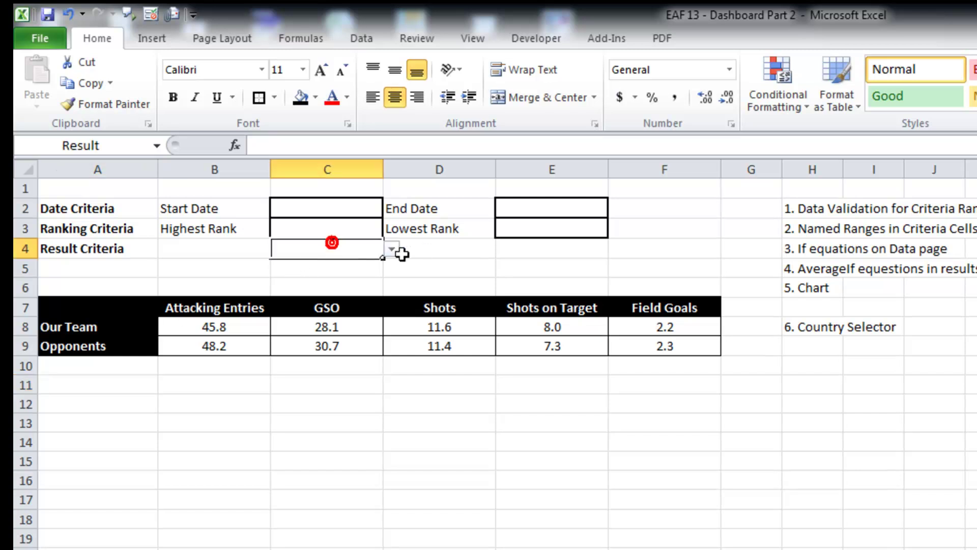
left_click(393, 251)
left_click(358, 289)
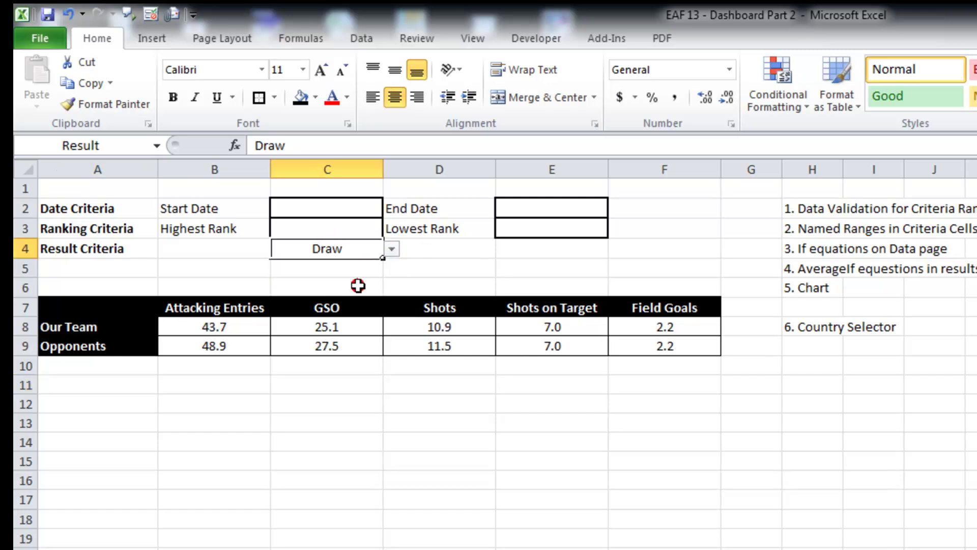
left_click(360, 227)
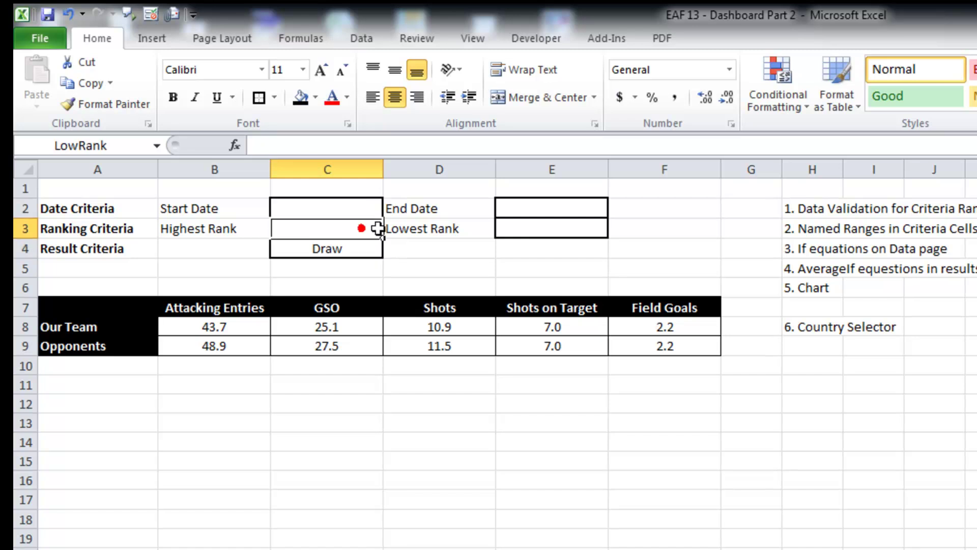
type("5")
key("Tab")
key("Tab")
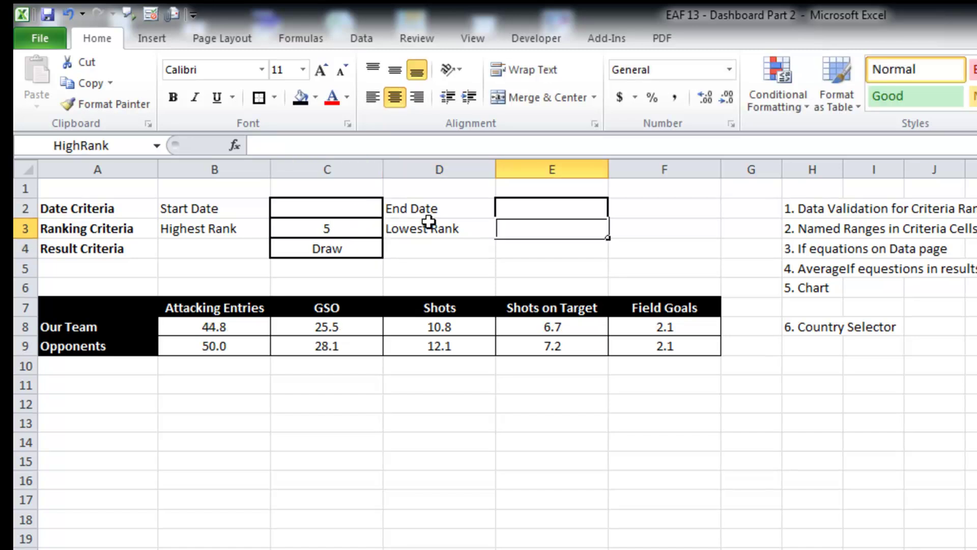
type("10")
key("Return")
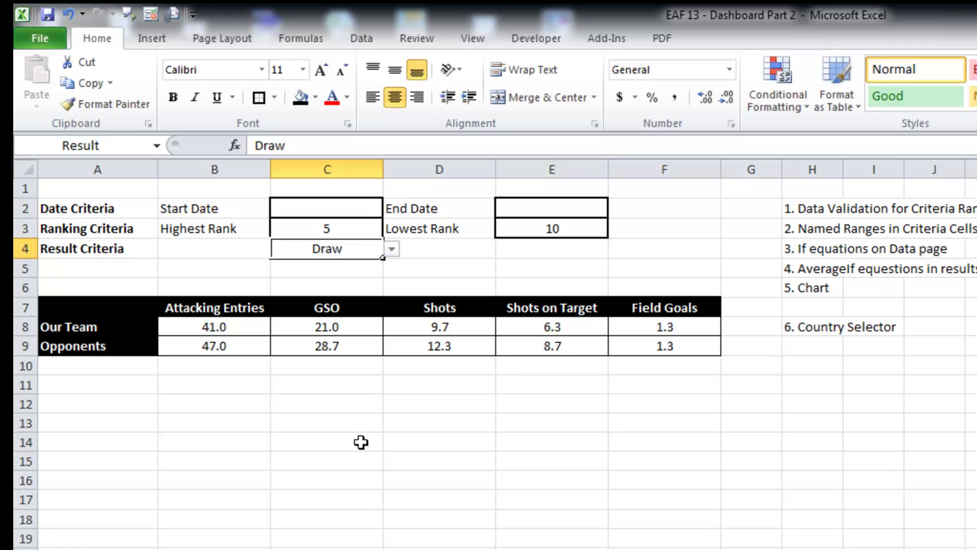
left_click(356, 473)
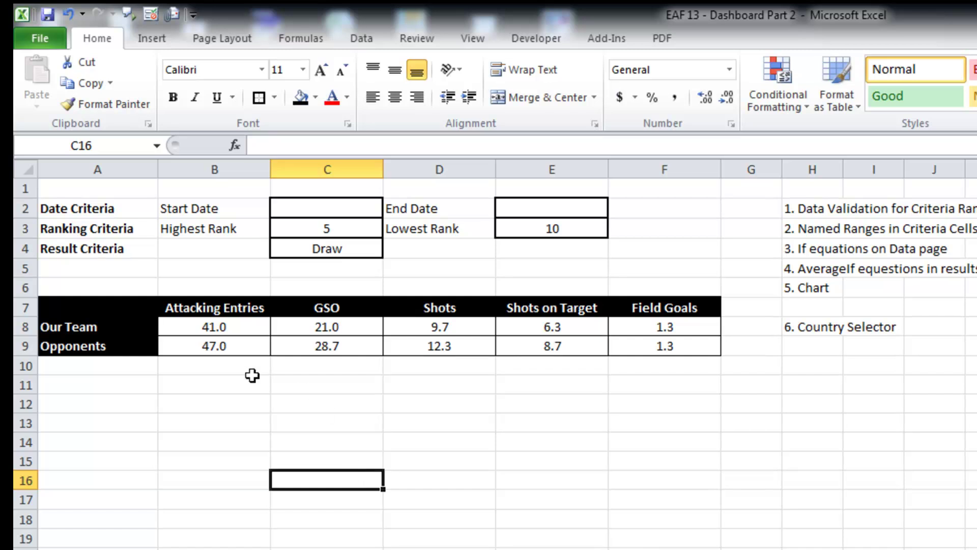
left_click(91, 314)
left_click_drag(113, 319, 689, 347)
left_click(169, 32)
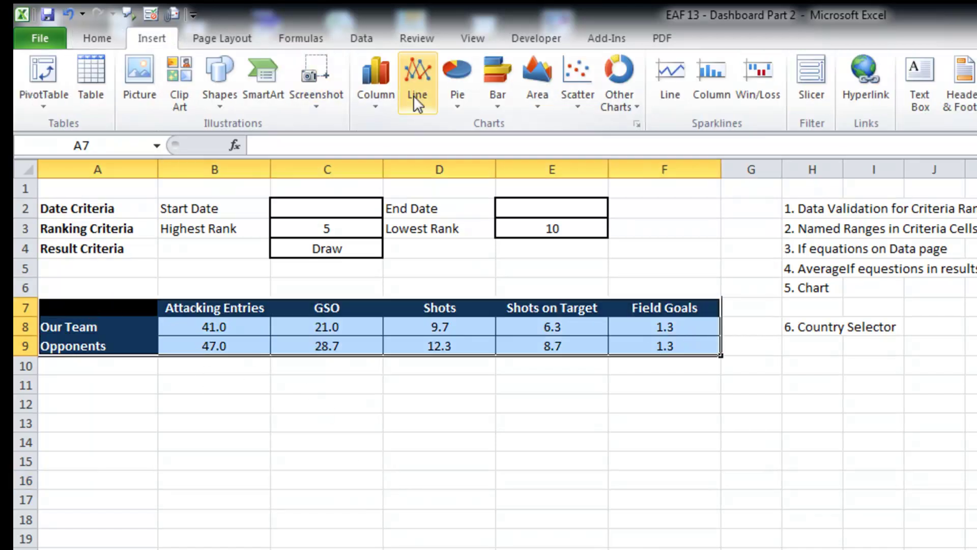
left_click(387, 96)
left_click(389, 153)
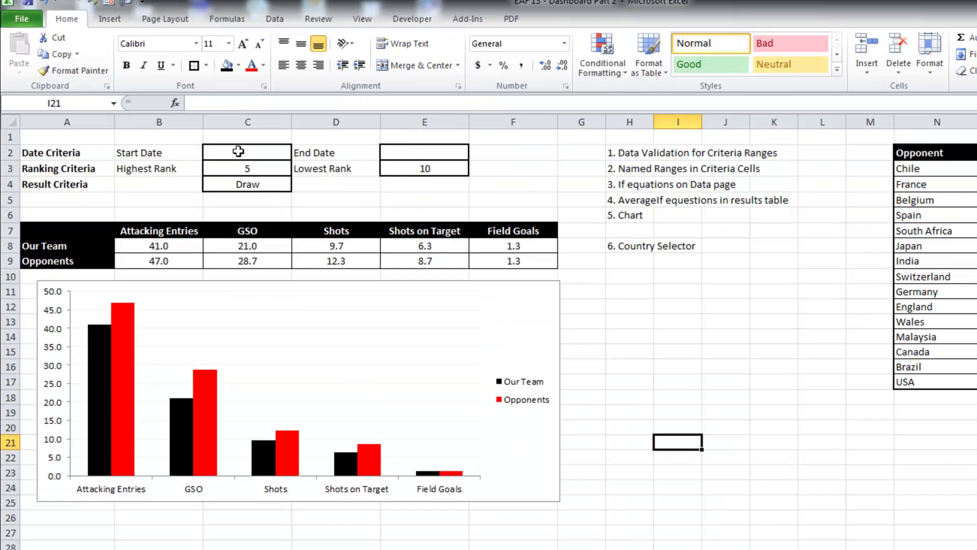
- Set the criteria start date to 1/01/2010 and end date to 1/01/2012
left_click(238, 152)
type("1/01/2010")
key("Tab")
key("Tab")
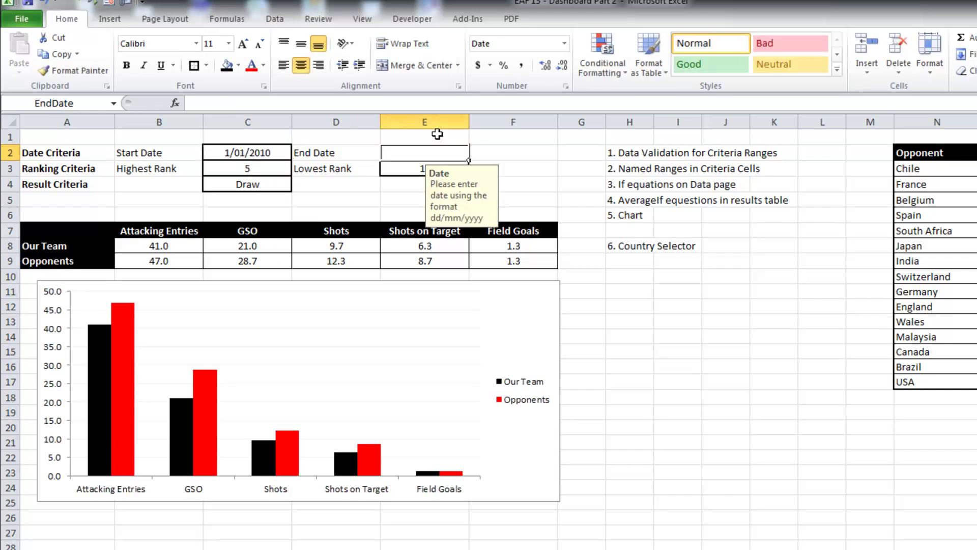
type("1/1")
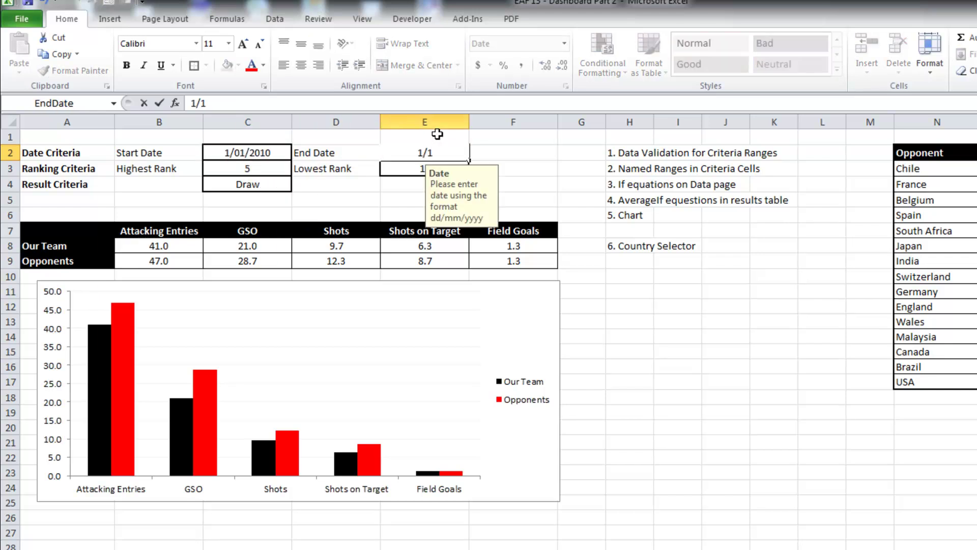
type("/01/2012")
key("Return")
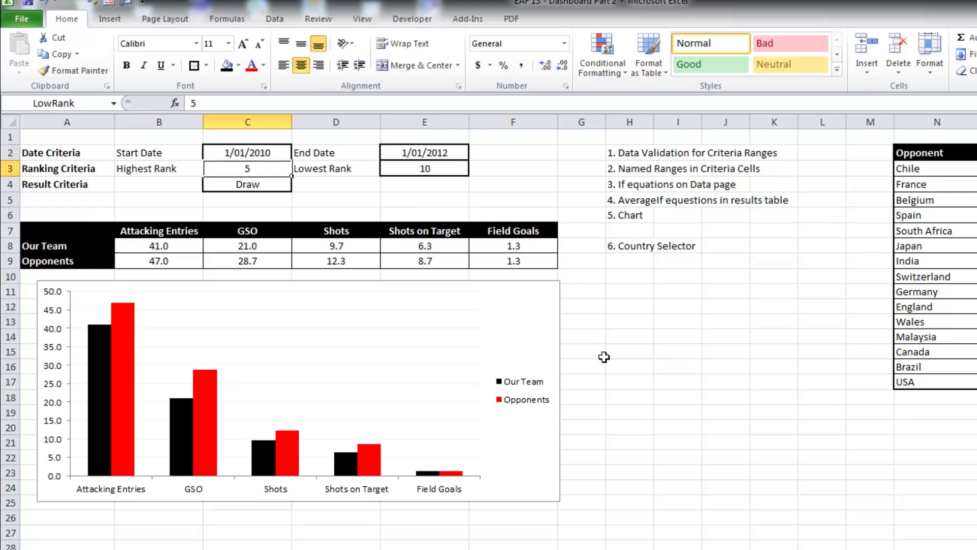
left_click(643, 377)
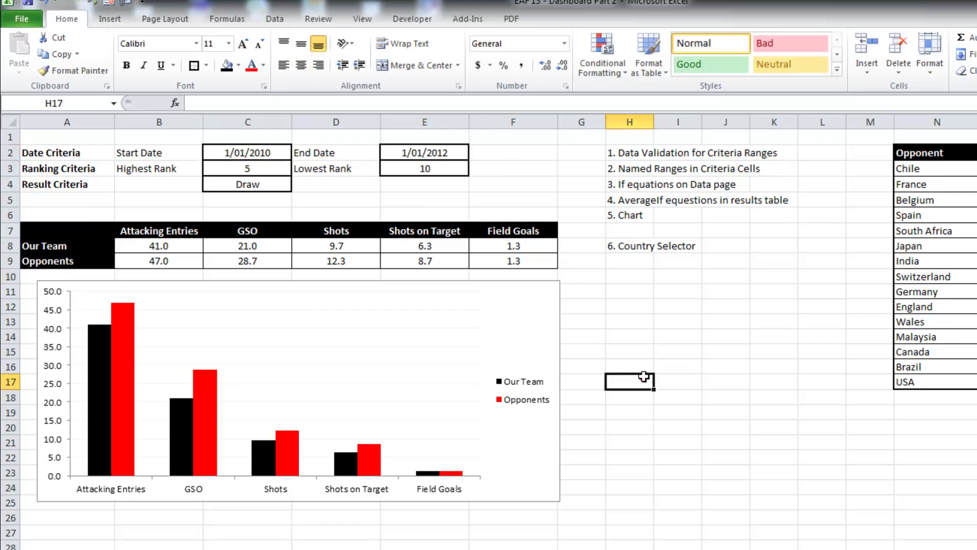
- Change the highest rank criterion from 5 to 1 and review the refreshed averages and chart
left_click(273, 169)
type("1")
key("Return")
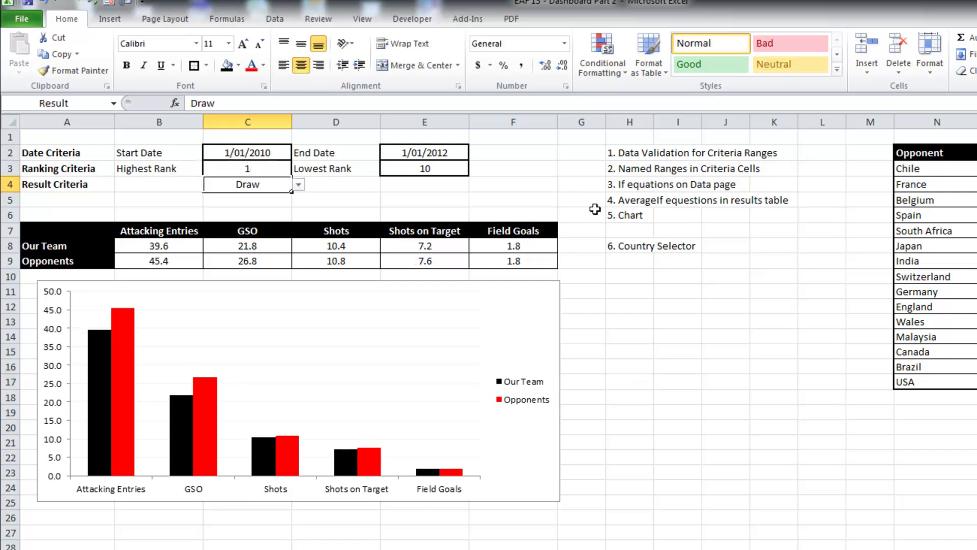
left_click(633, 379)
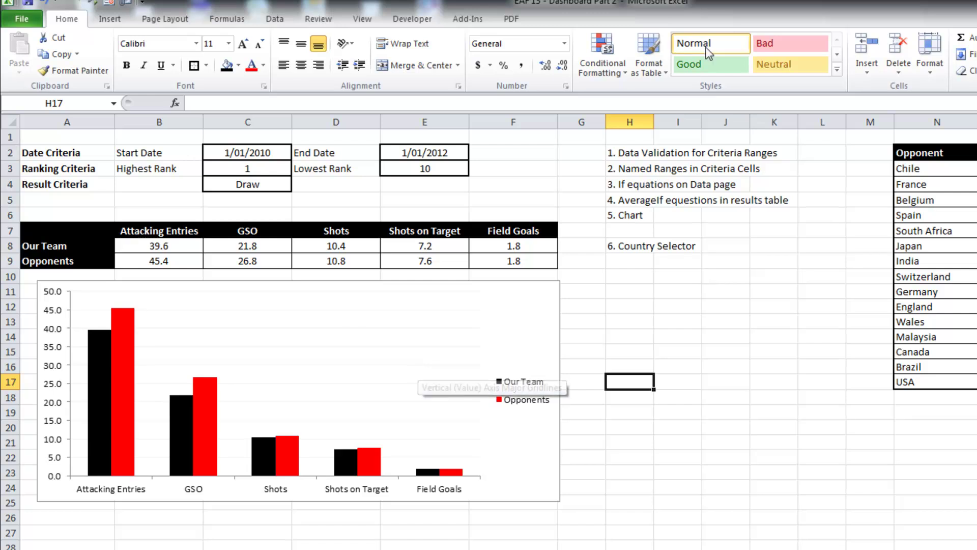
- Add List data validation with source 'Include' to the empty cells beside the opponent countries
left_click_drag(913, 152, 932, 382)
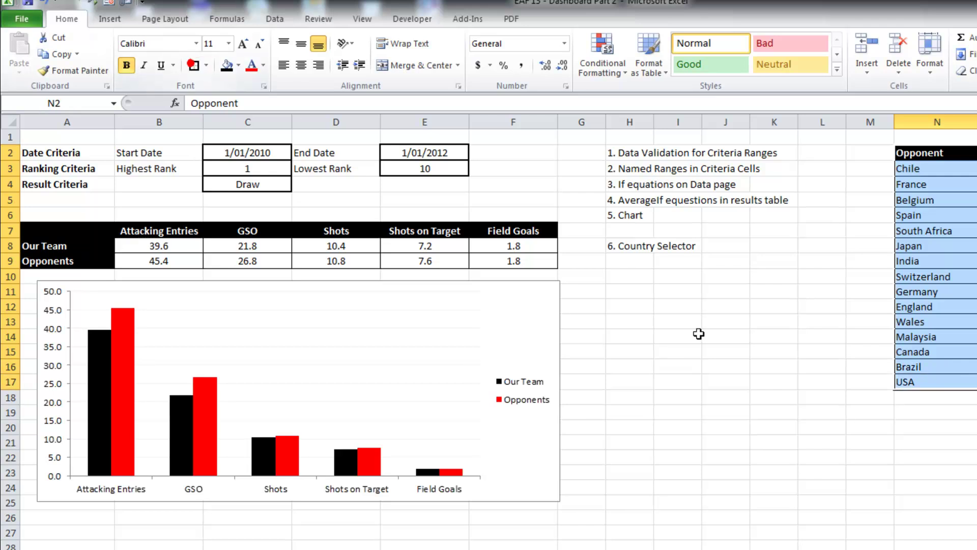
left_click(626, 268)
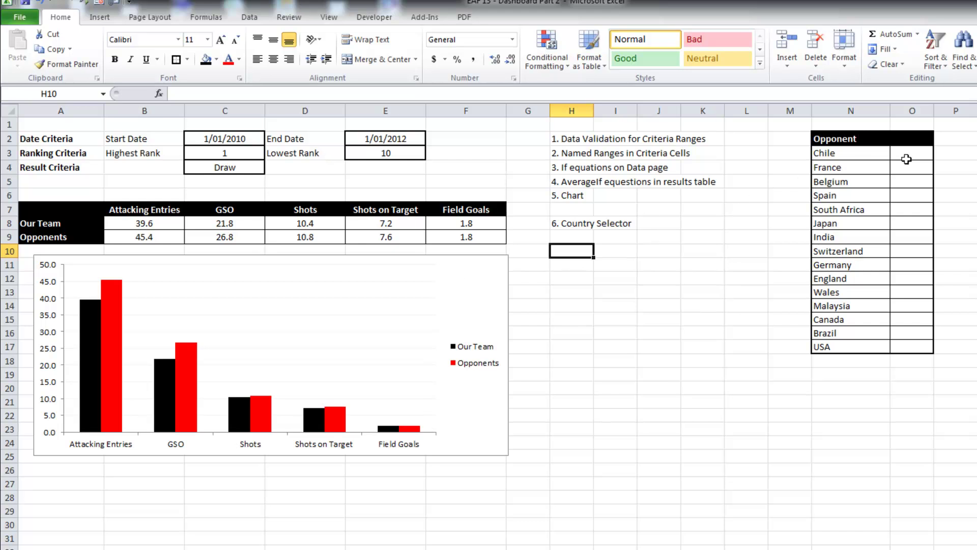
left_click_drag(906, 160, 910, 343)
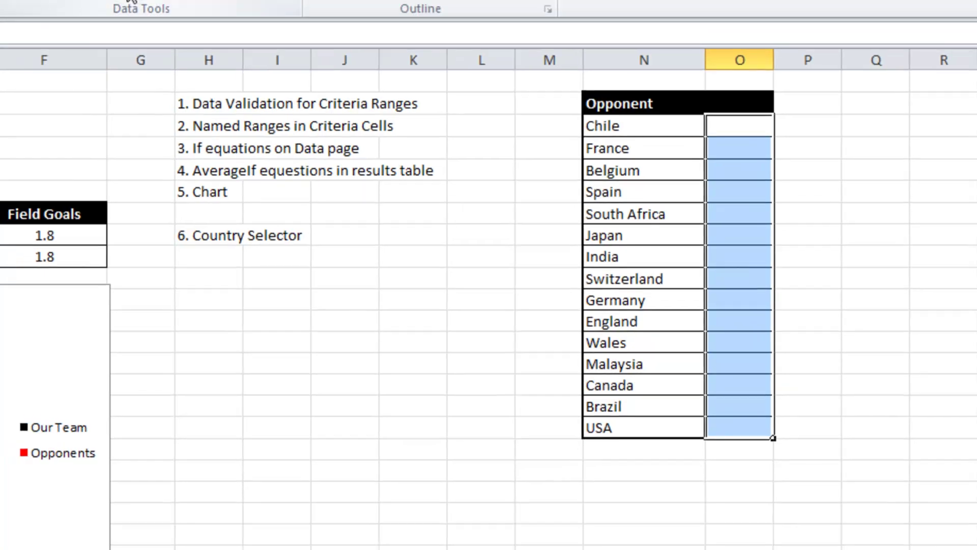
left_click(246, 66)
left_click(257, 105)
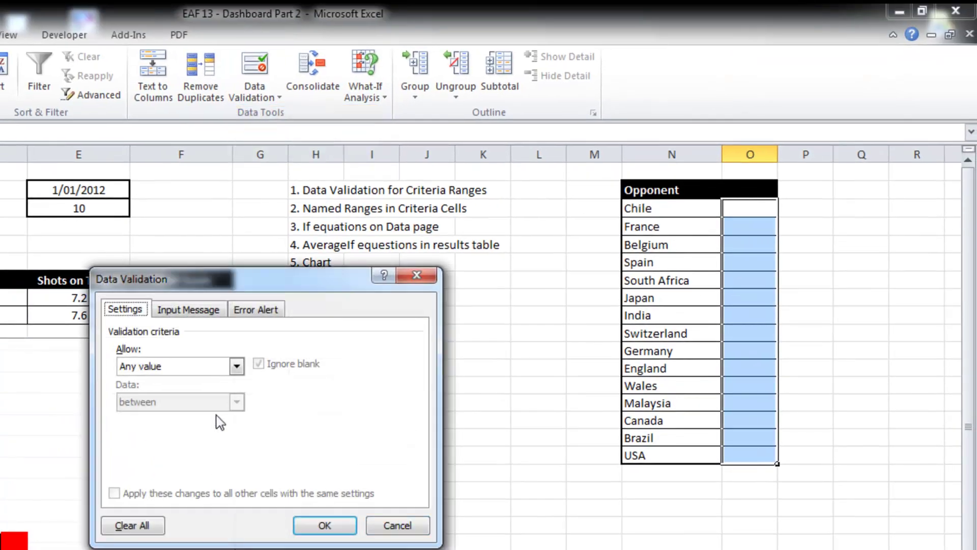
left_click(235, 366)
left_click(203, 412)
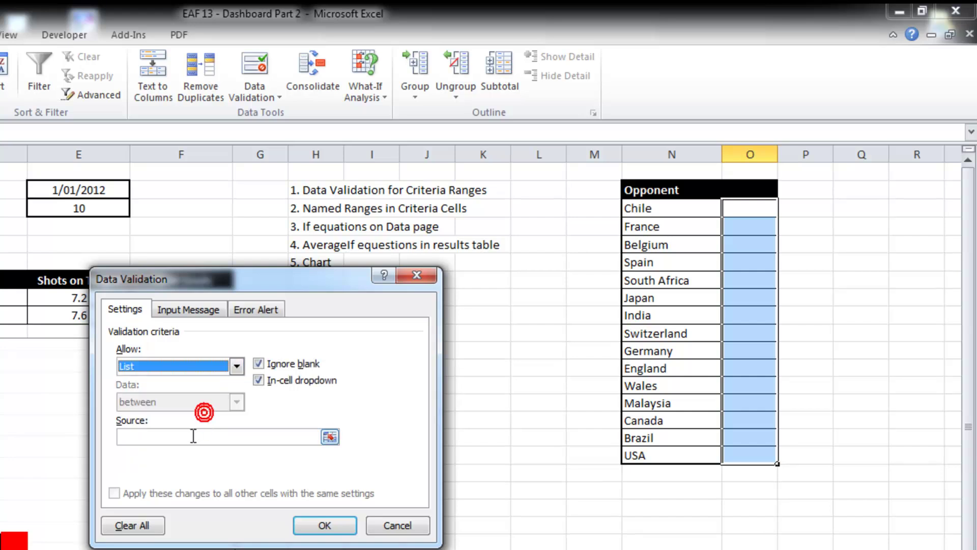
left_click(192, 436)
type("Include")
left_click(325, 525)
- Set Chile's selector cell to Include
left_click(657, 523)
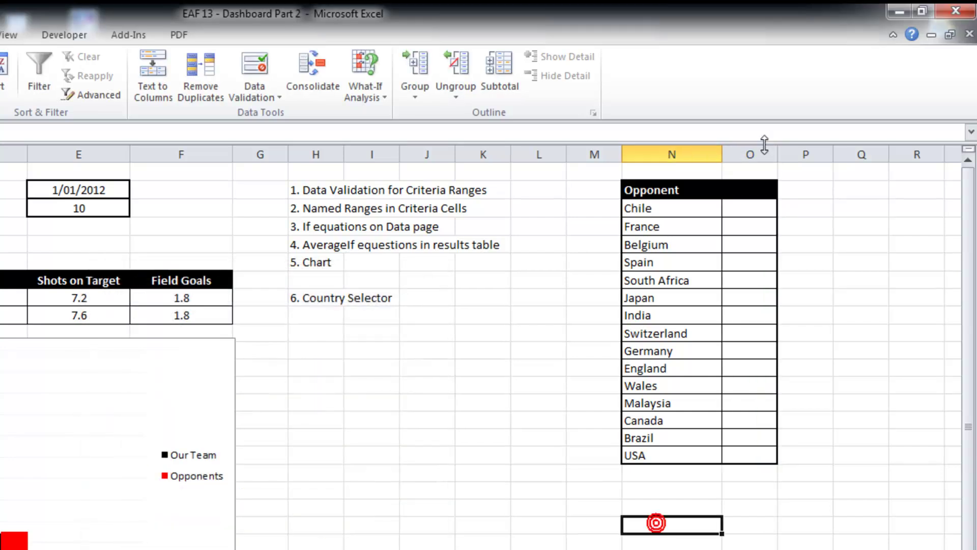
left_click(759, 209)
left_click(785, 208)
left_click(774, 224)
- Mark South Africa and Japan as Include in the country selector
left_click(764, 279)
left_click(785, 280)
left_click(779, 295)
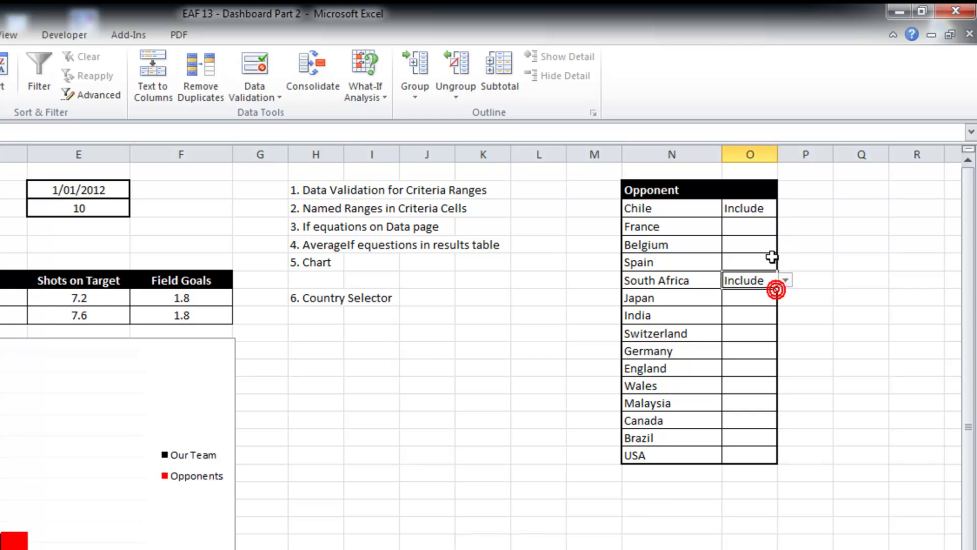
left_click(752, 298)
left_click(786, 298)
left_click(763, 311)
left_click(844, 353)
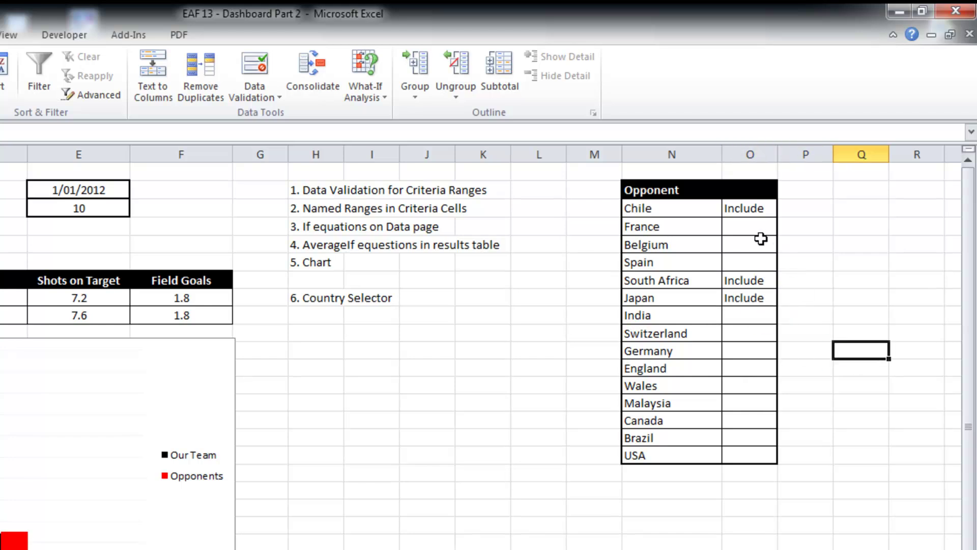
- Name the two-column country table range CountrySelector via the Name Box
left_click_drag(681, 204, 743, 455)
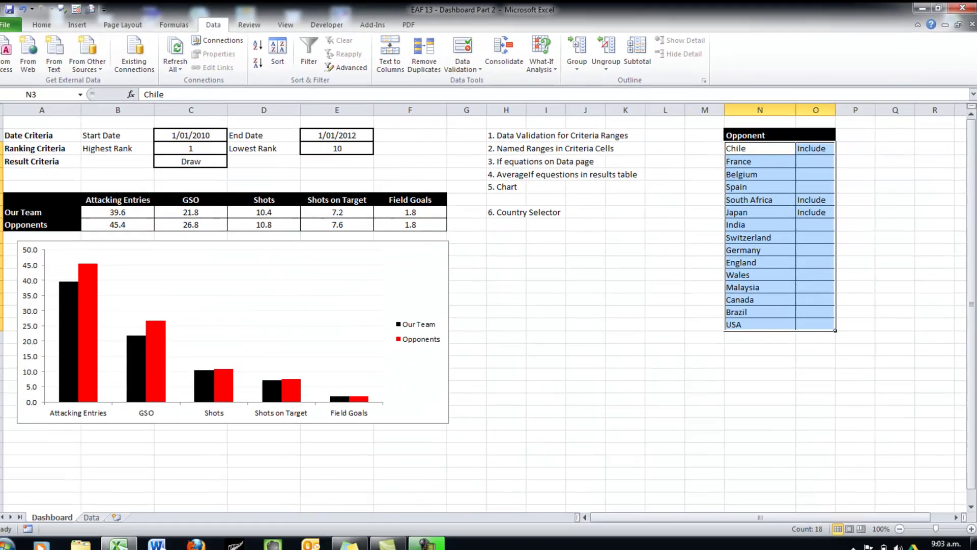
left_click(65, 91)
type("C")
type("ountrySe")
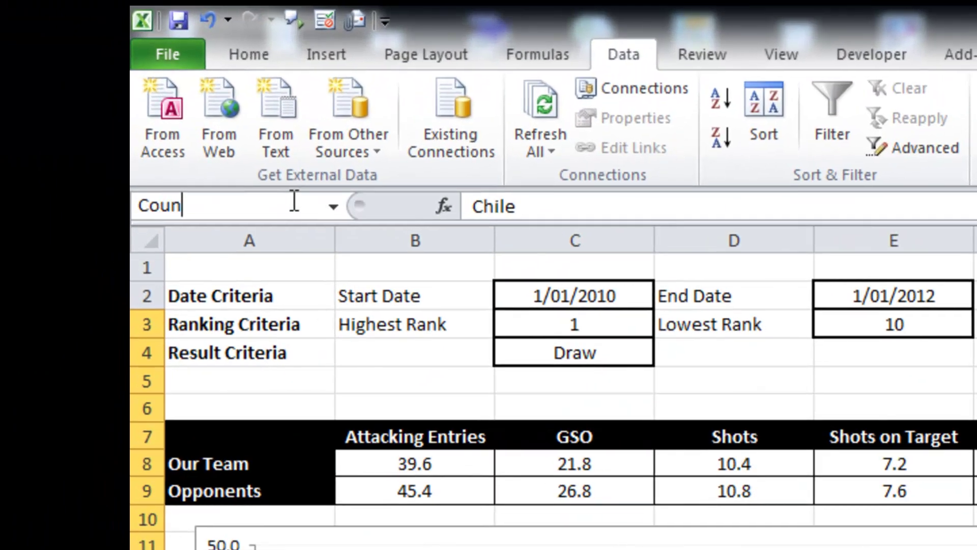
type("lector")
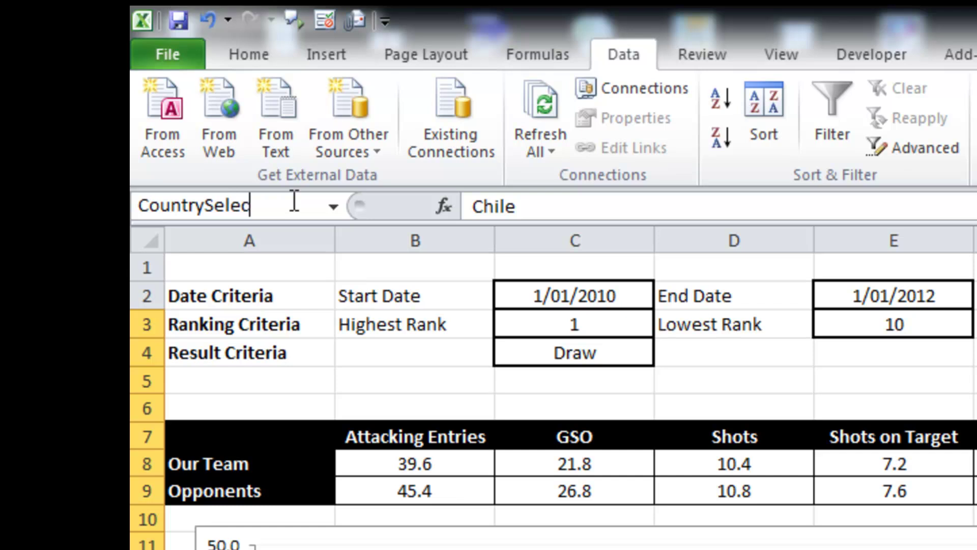
key("Return")
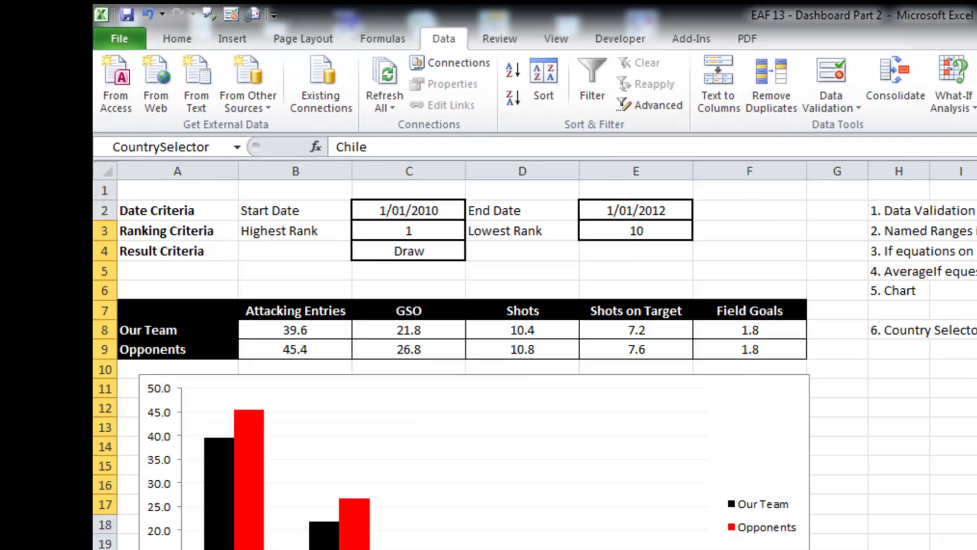
left_click(148, 480)
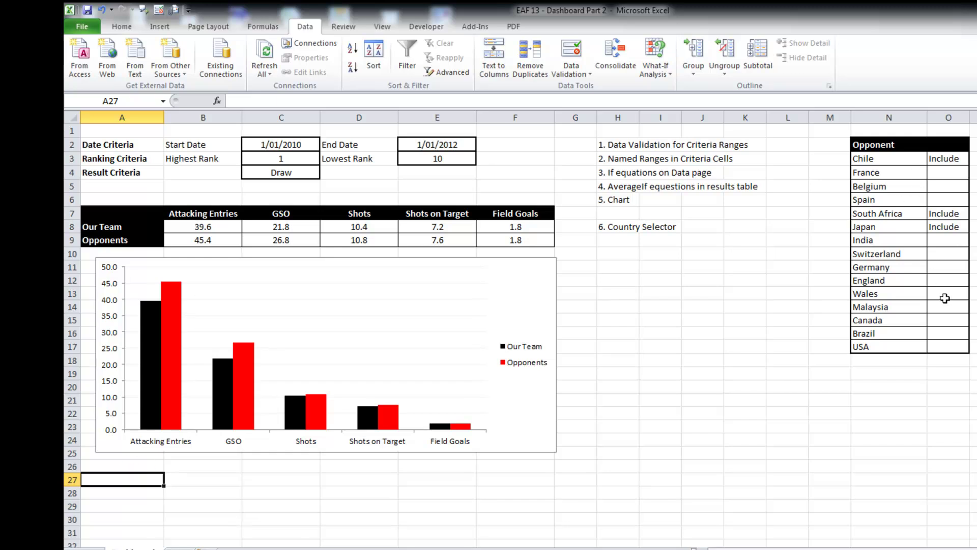
- Mark Germany as Include and switch to the Data sheet
left_click(956, 267)
left_click(973, 267)
left_click(944, 279)
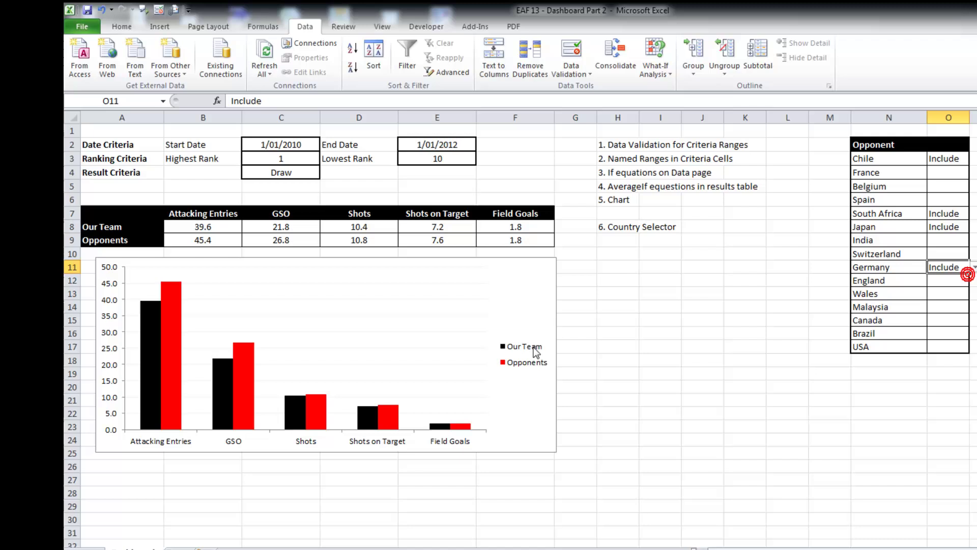
left_click(183, 549)
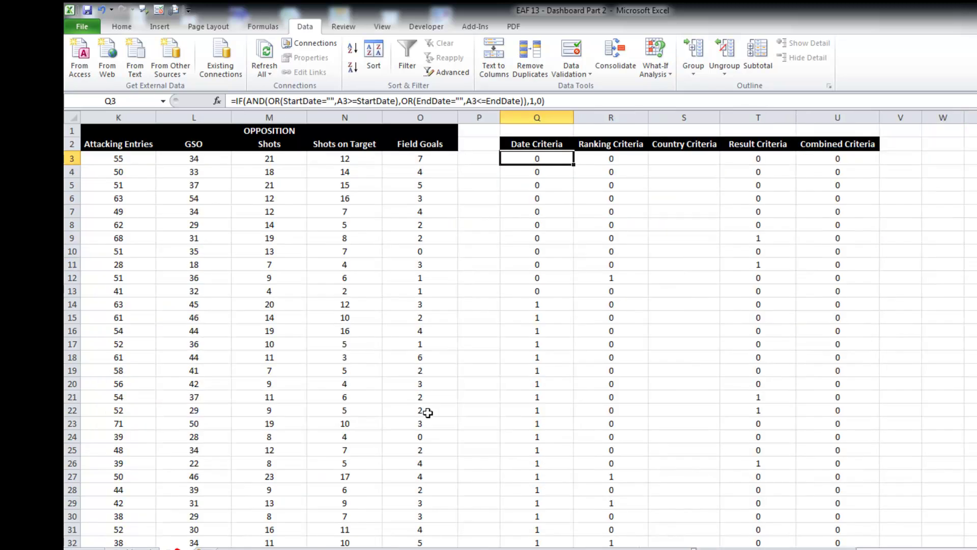
- Enter =IF(VLOOKUP(B3,CountrySelector,2,FALSE)="Include",1,0) in S3, giving 1 for Chile
left_click(686, 160)
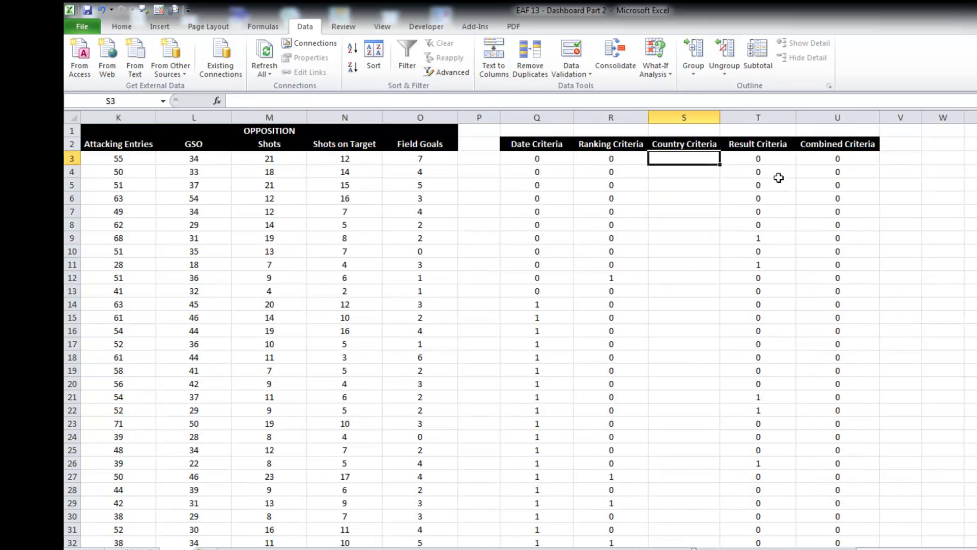
type("=if")
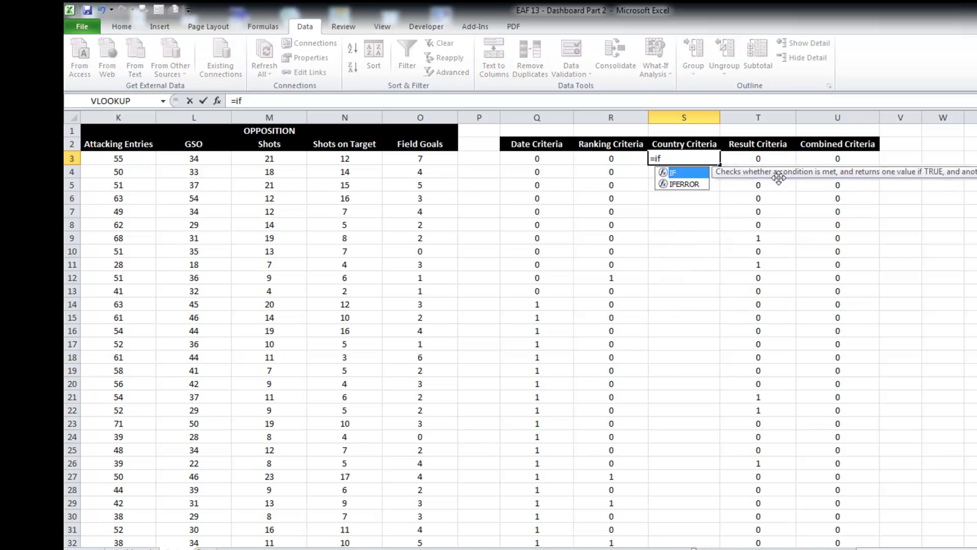
type("(")
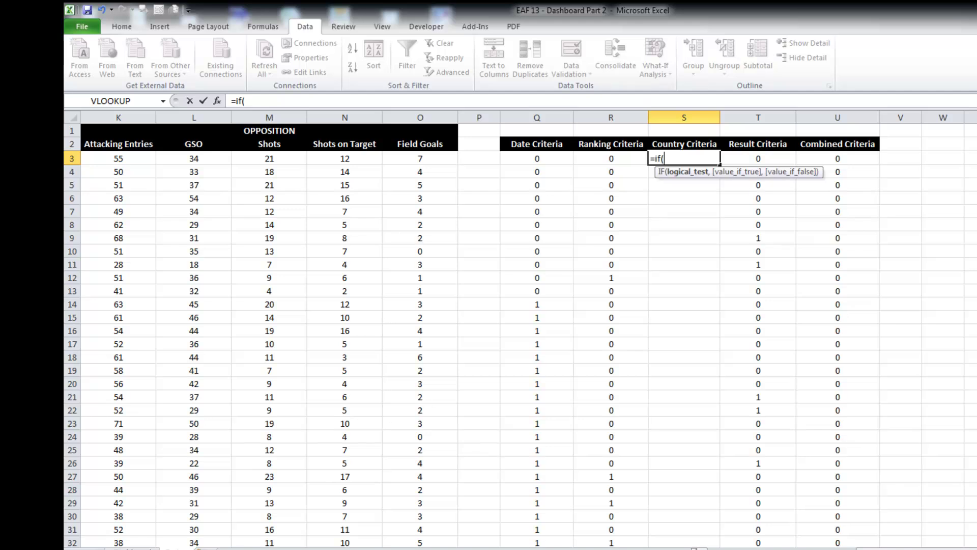
left_click_drag(944, 547, 865, 548)
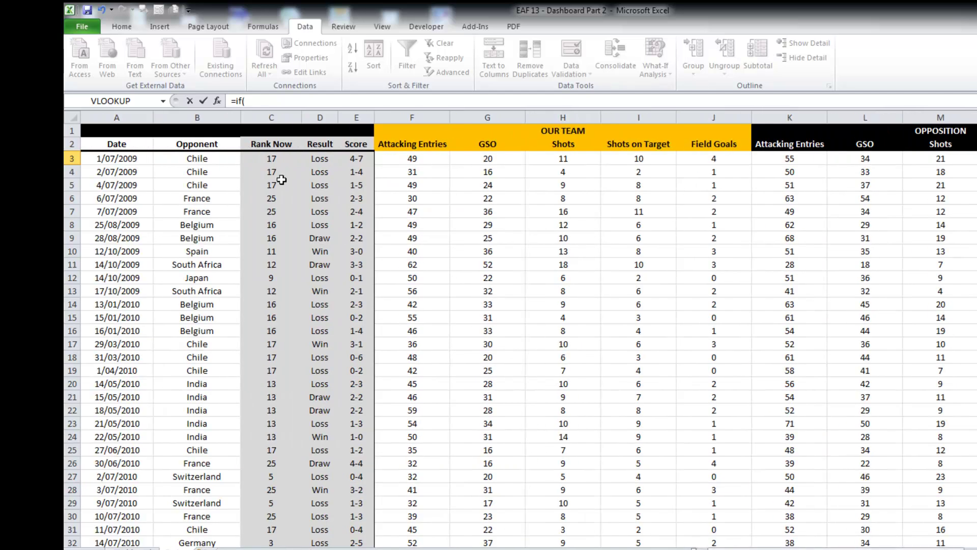
scroll(265, 174, "right", 3)
key("Escape")
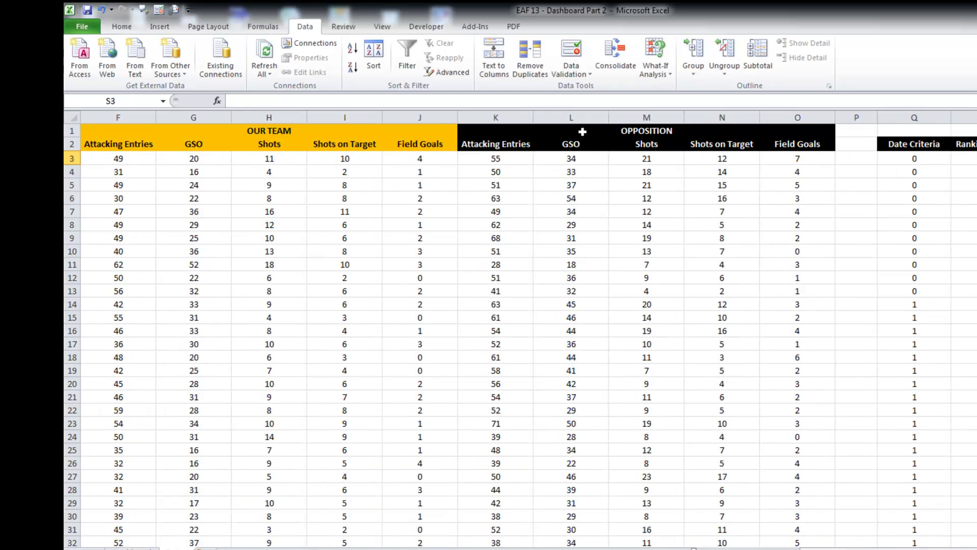
type("=if(")
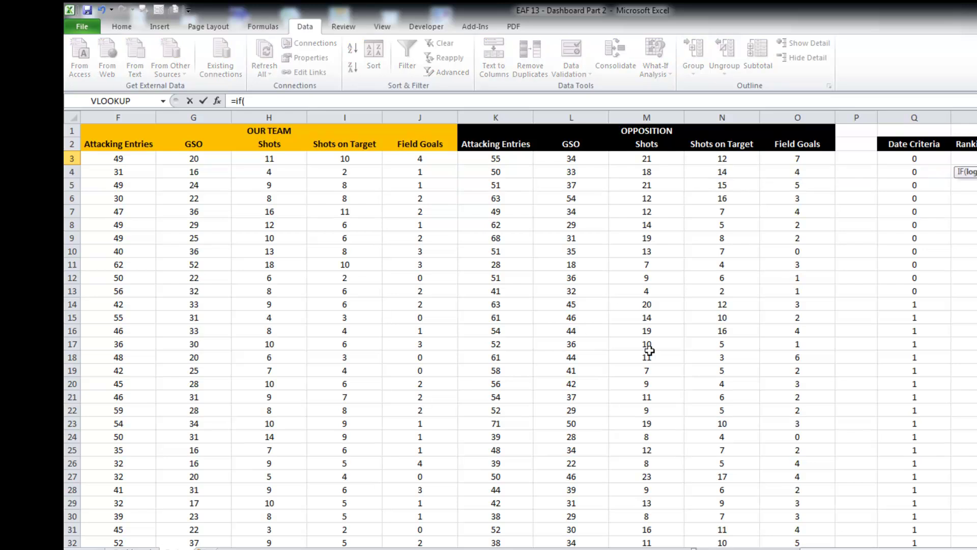
scroll(252, 165, "left", 3)
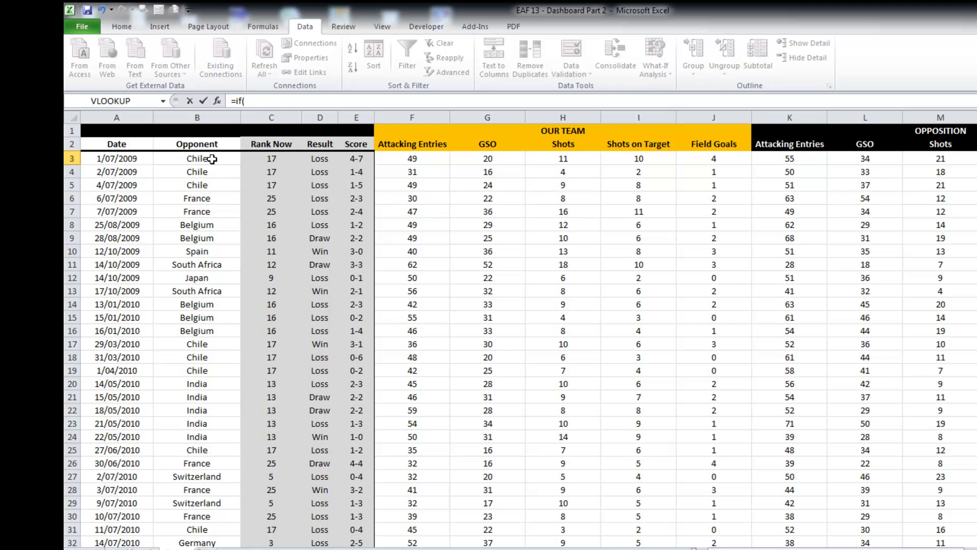
type("vlookup(")
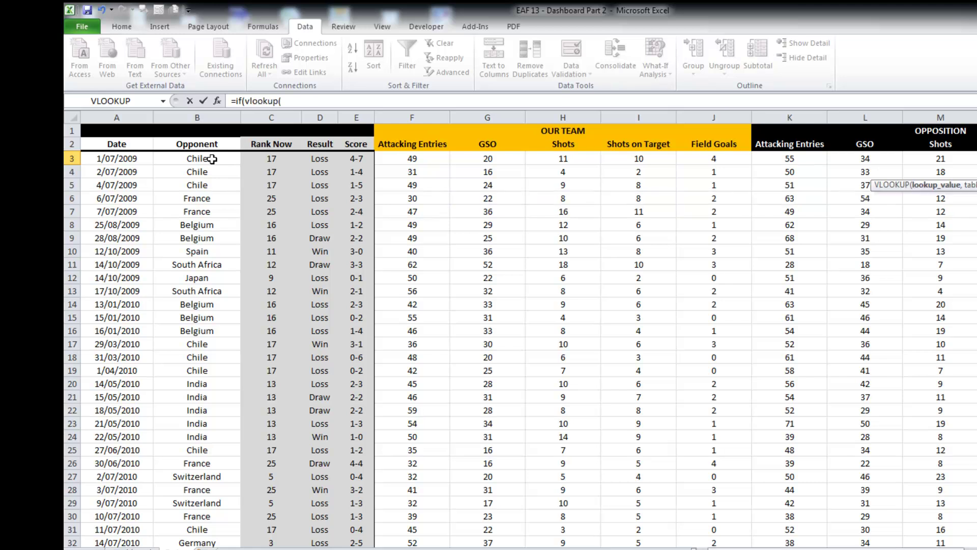
left_click(212, 159)
type(",")
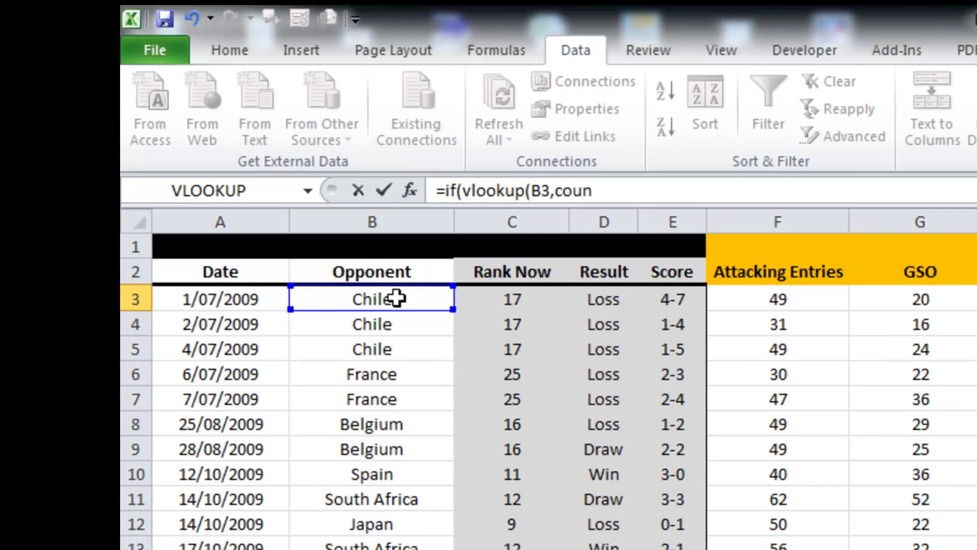
type("coun")
key("Tab")
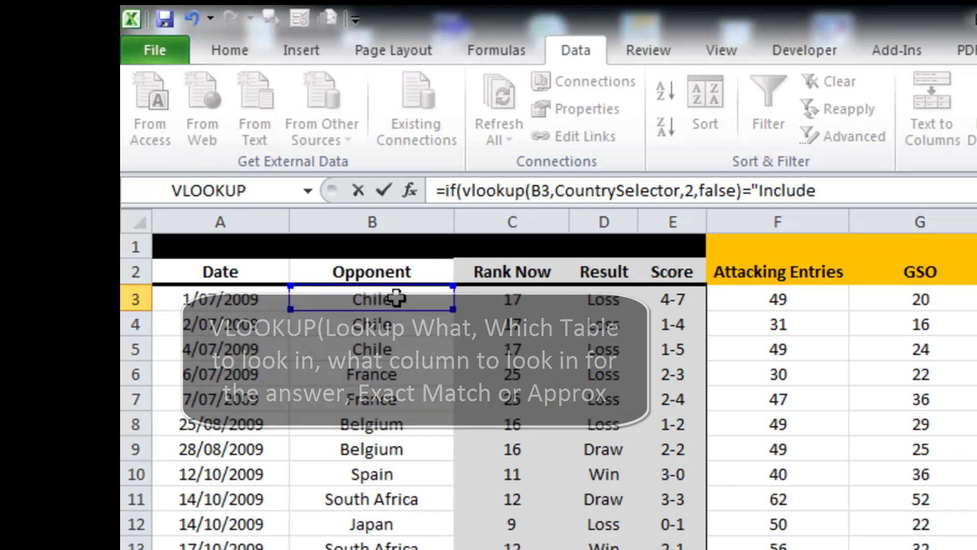
type("\",1,0")
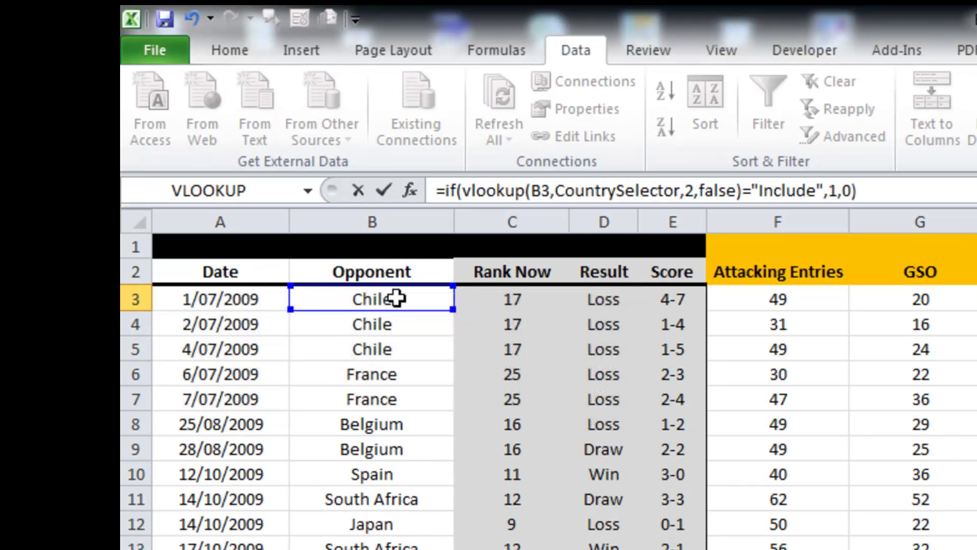
key("Return")
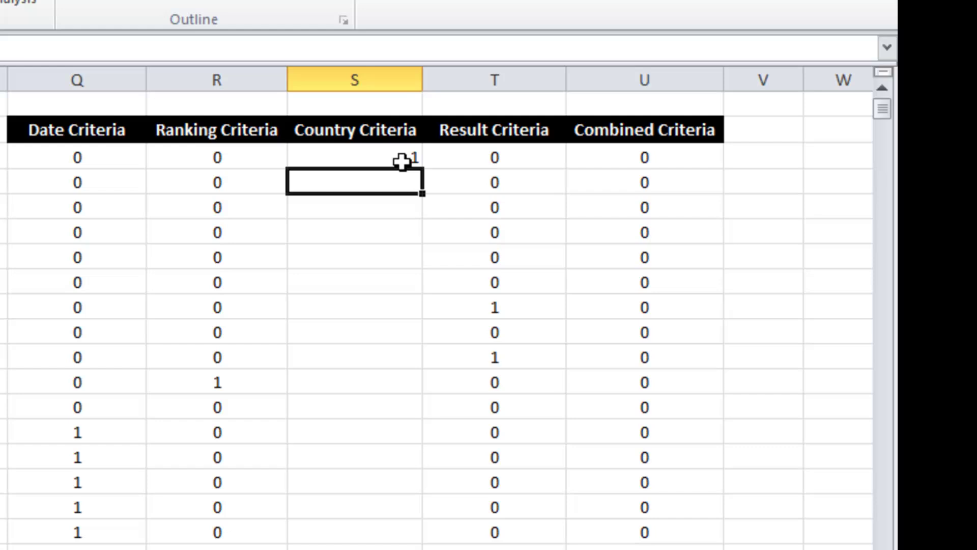
- Copy the S3 country formula down column S to every match row
left_click(708, 205)
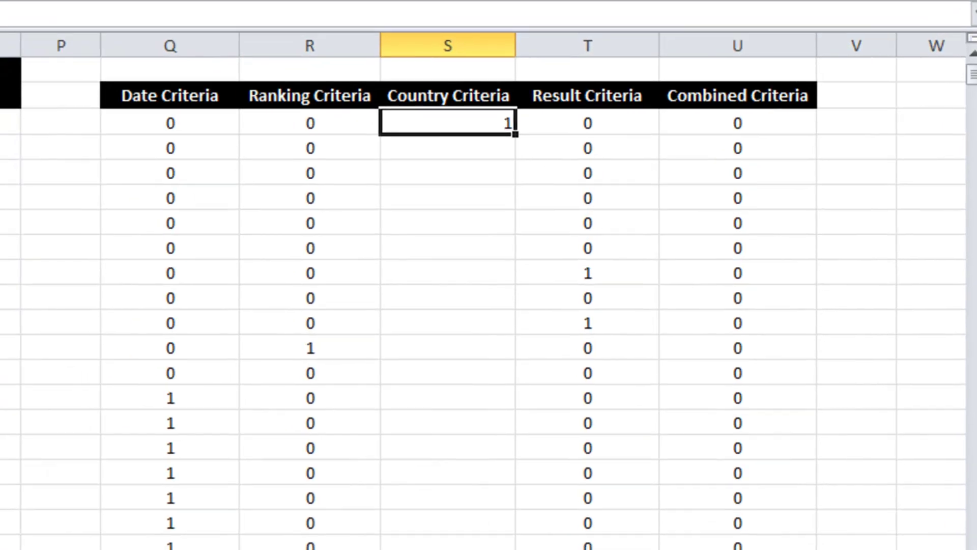
double_click(515, 133)
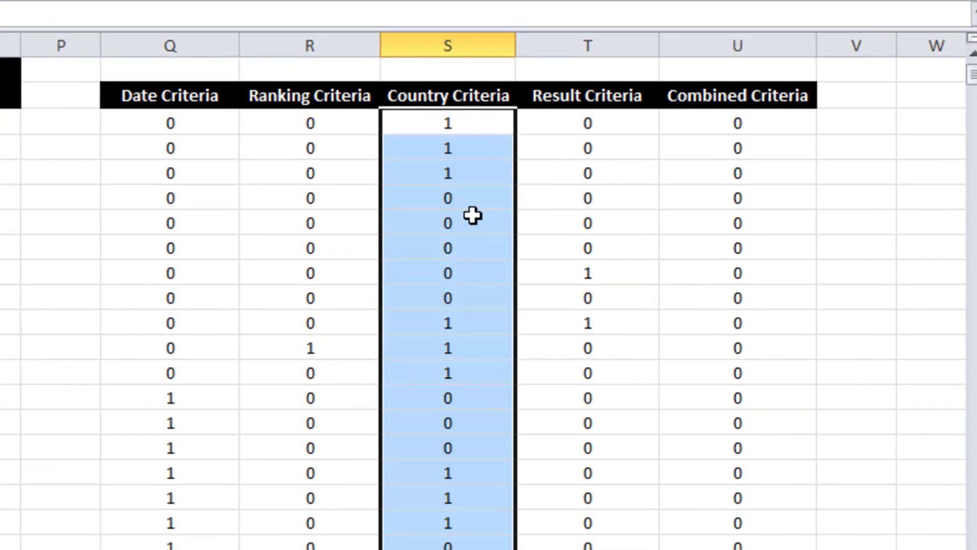
left_click(476, 122)
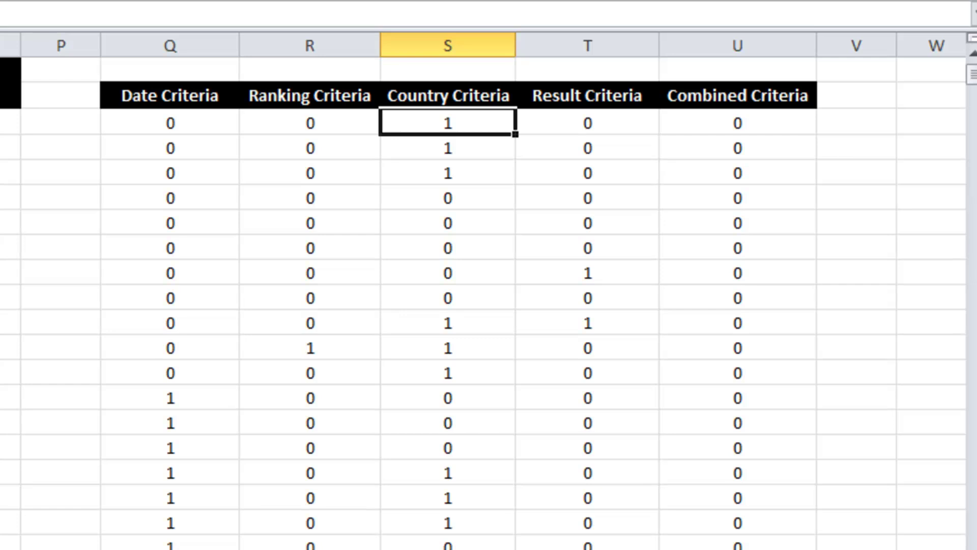
key("ctrl+Page_Up")
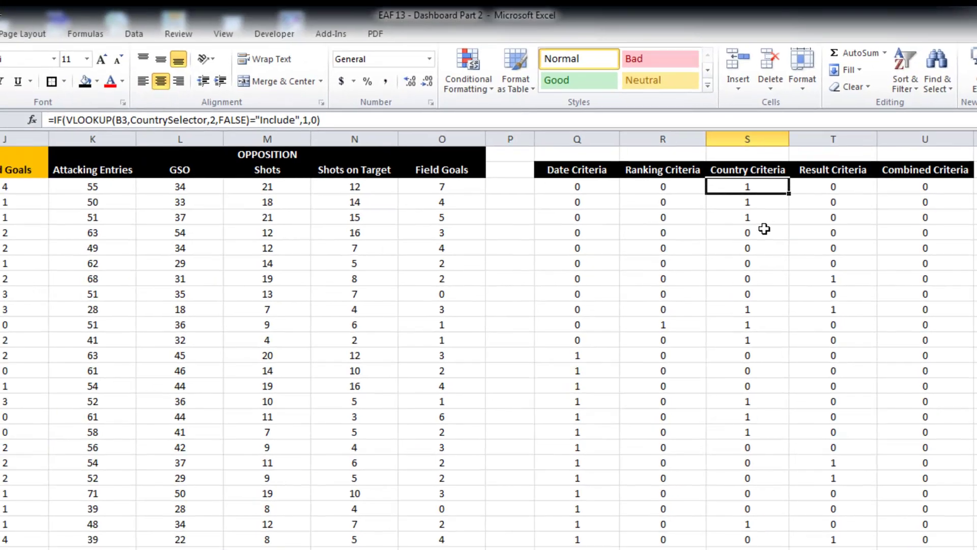
- Append *S3 to the first Combined Criteria formula, making it =Q3*R3*T3*S3
left_click(918, 188)
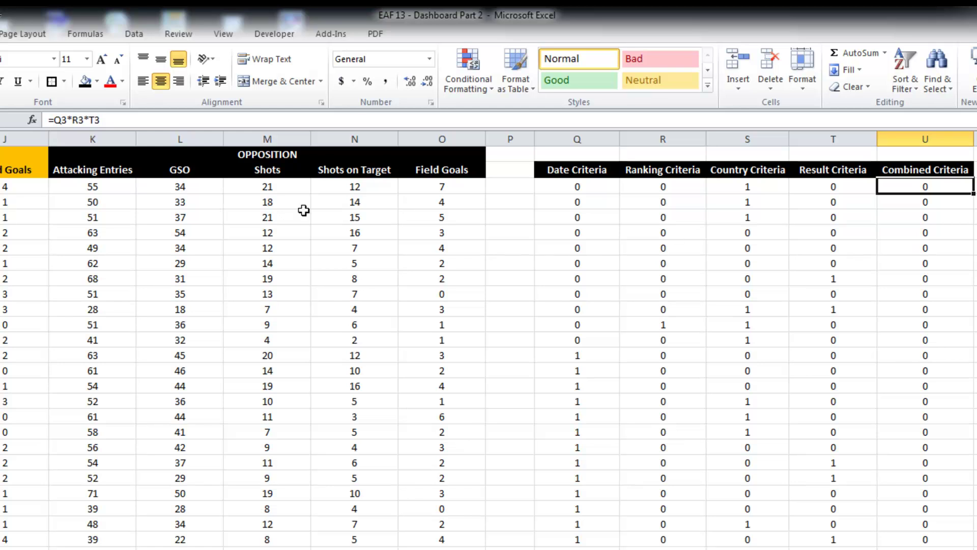
left_click(152, 119)
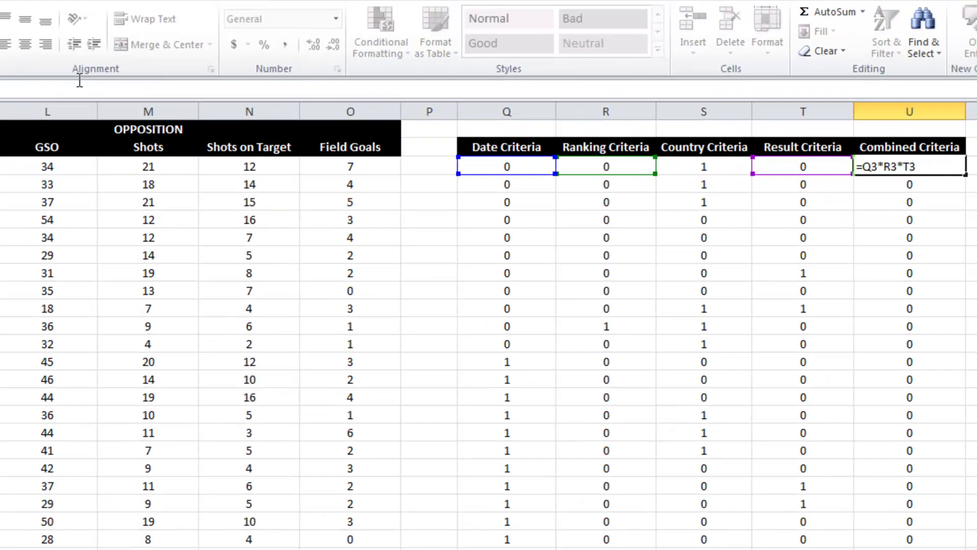
type("*")
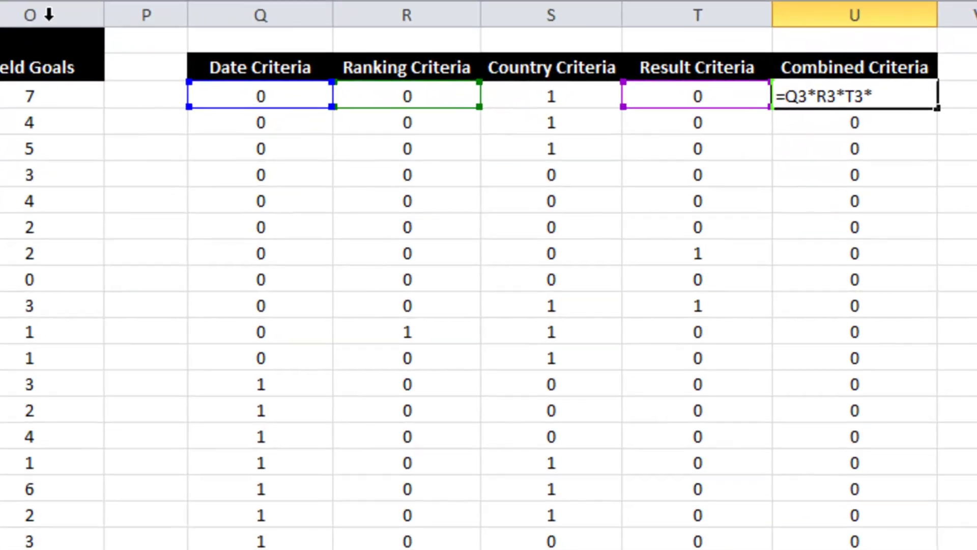
left_click(566, 96)
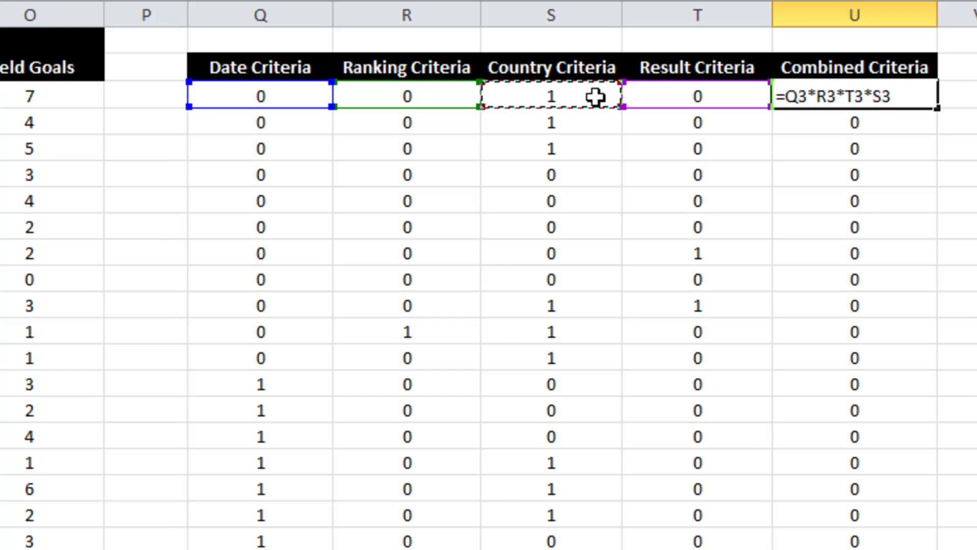
key("Return")
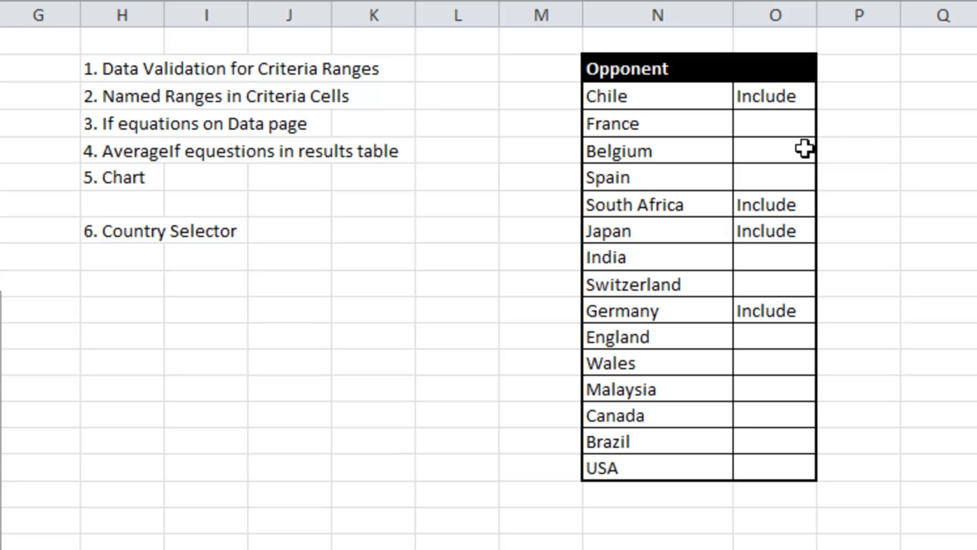
- Mark Belgium as Include in the country selector
left_click(771, 148)
left_click(822, 149)
left_click(814, 168)
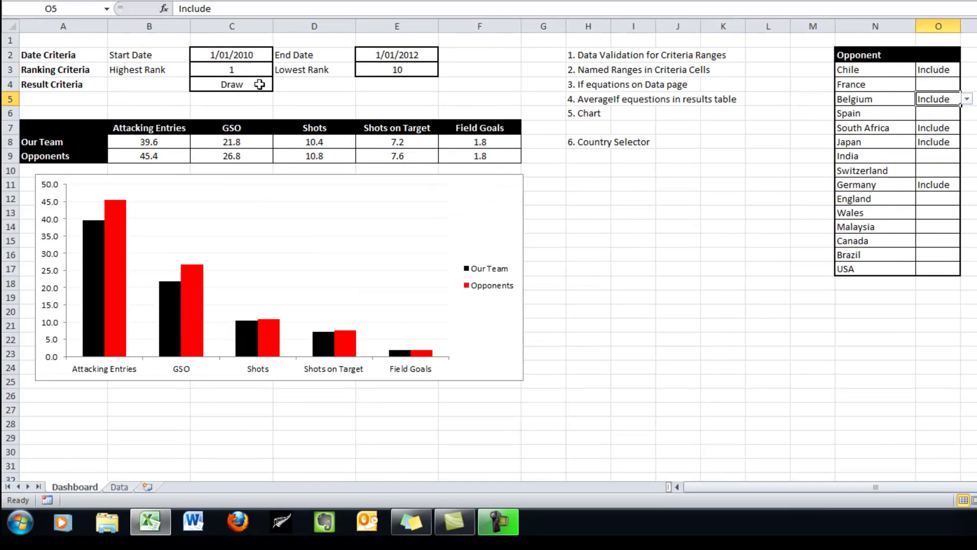
- Clear the Draw result, highest and lowest rank, and 1/01/2010 start date criteria
left_click(152, 90)
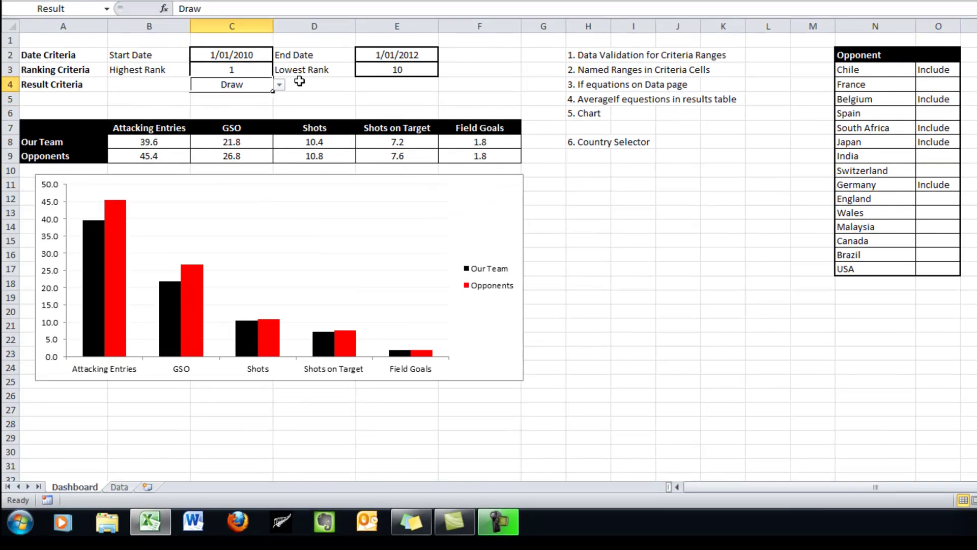
key("Delete")
left_click(322, 99)
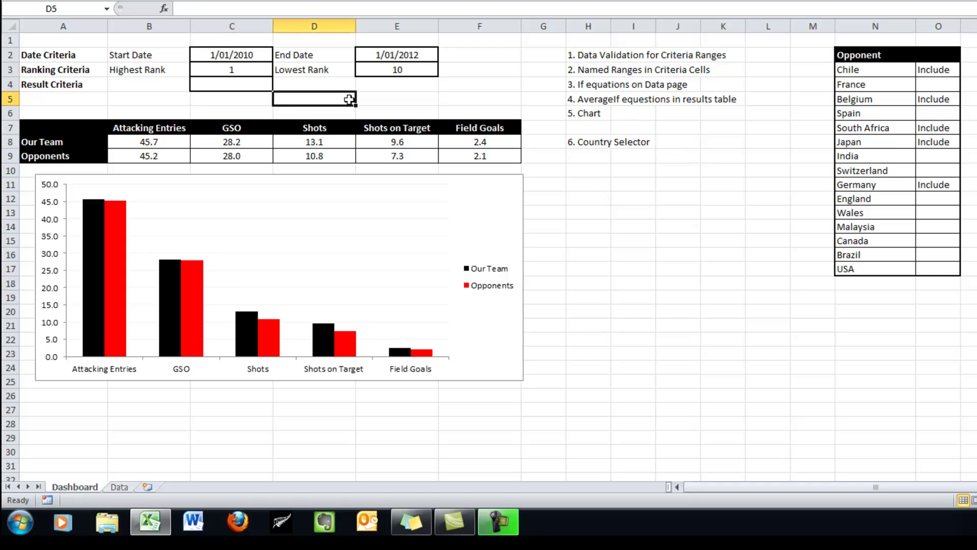
left_click(249, 70)
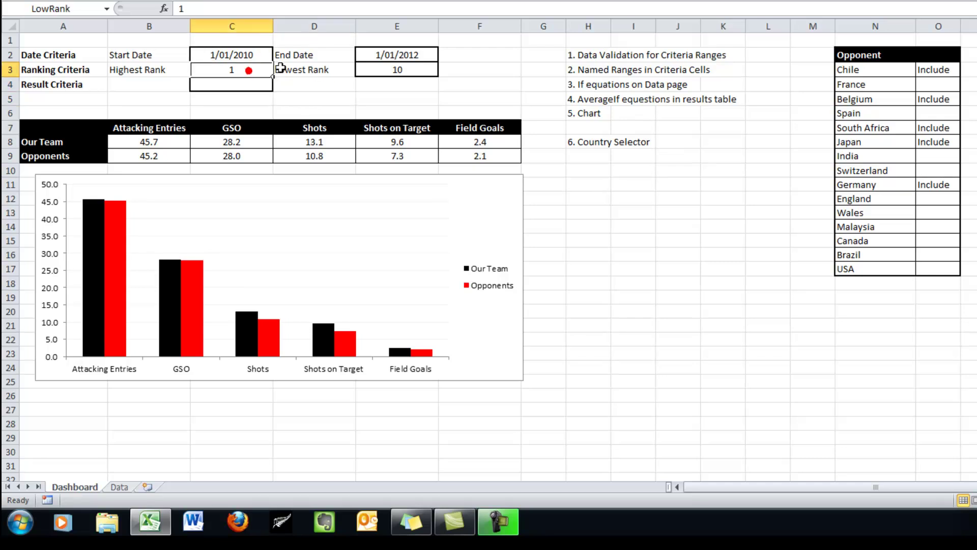
key("Delete")
left_click(394, 69)
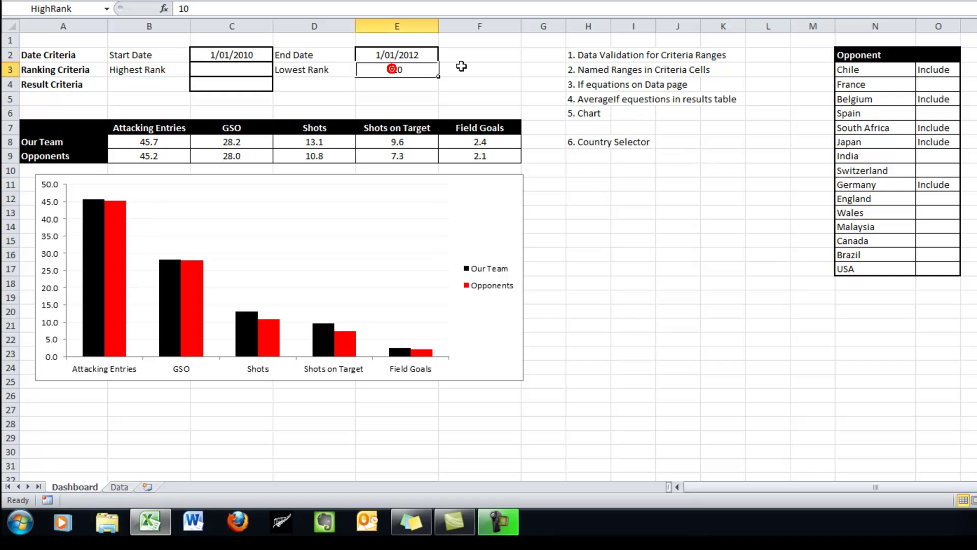
key("Delete")
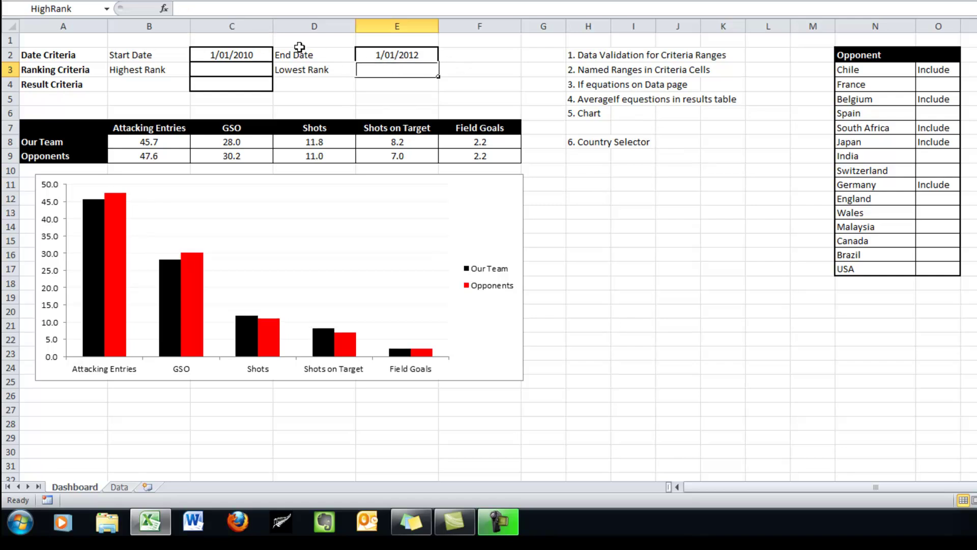
left_click(254, 52)
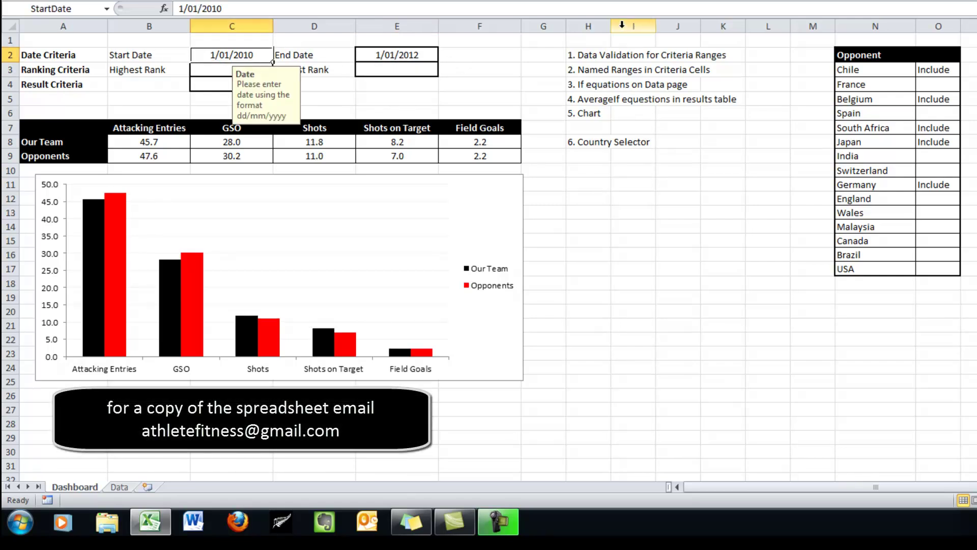
left_click(272, 75)
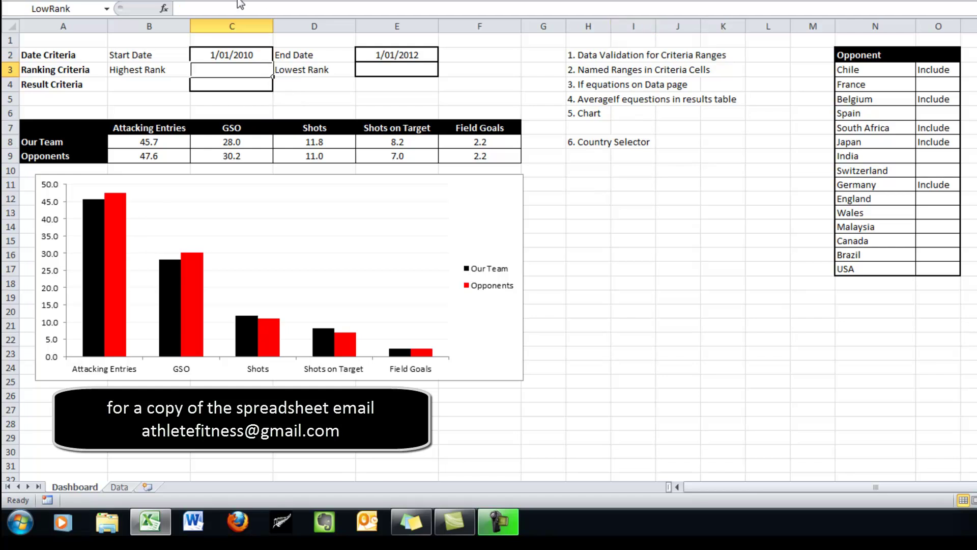
left_click(201, 53)
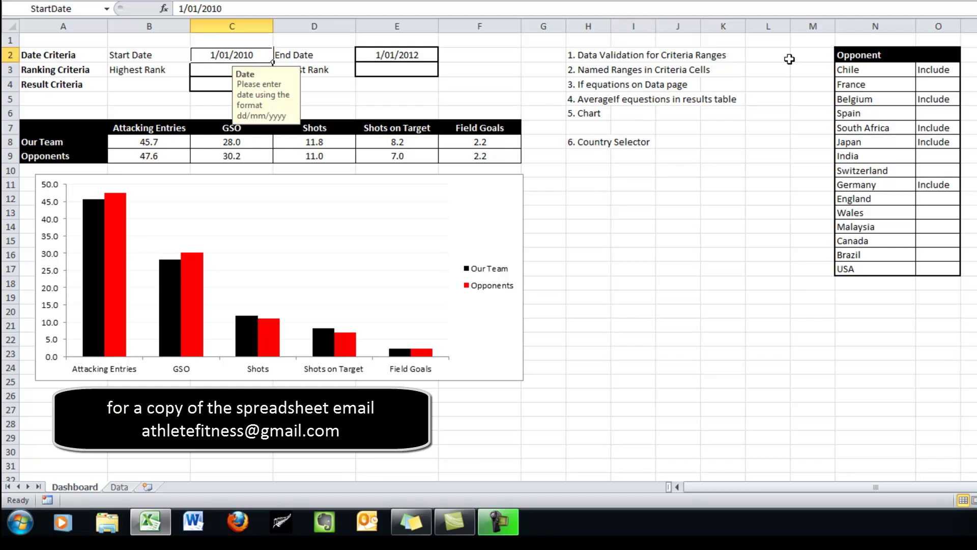
key("Delete")
left_click(636, 272)
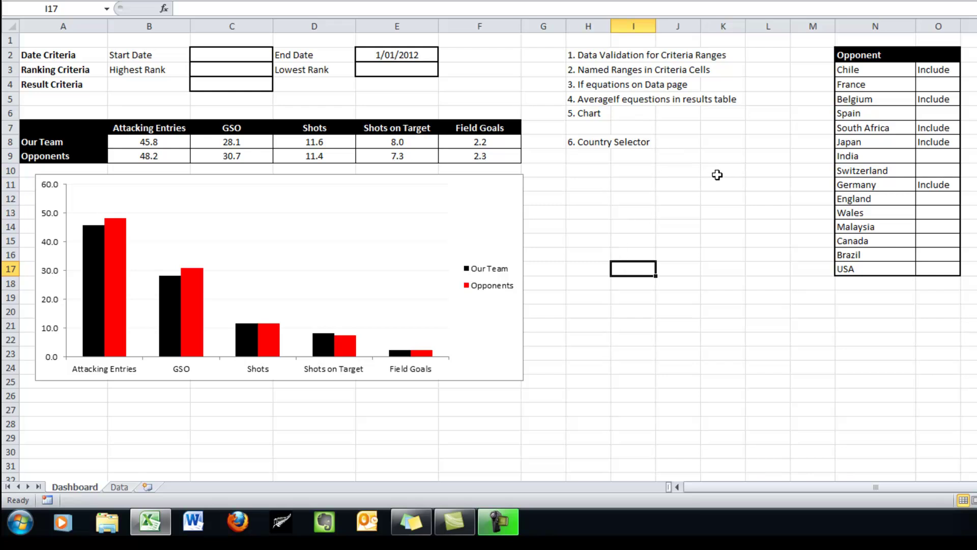
- Mark Malaysia as Include in the country selector
left_click(927, 227)
left_click(966, 226)
left_click(950, 235)
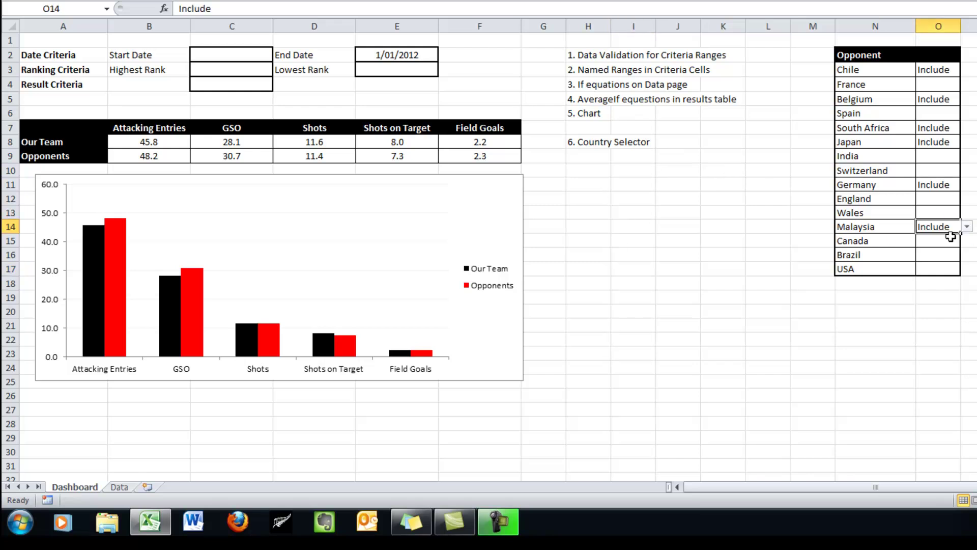
- Limit the rank criteria to 1 through 20, then view B8's average formula
left_click(262, 71)
type("1")
key("Tab")
type("20")
key("Return")
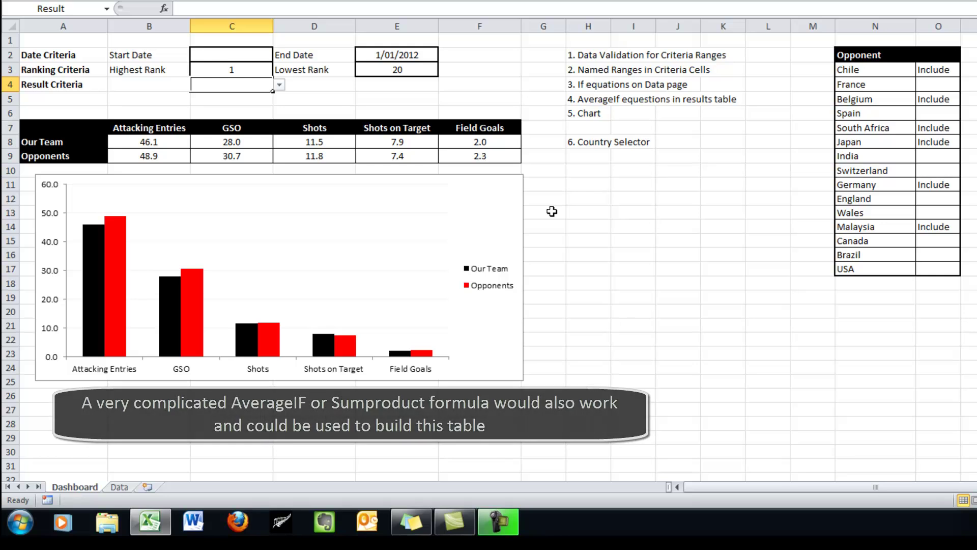
left_click(137, 141)
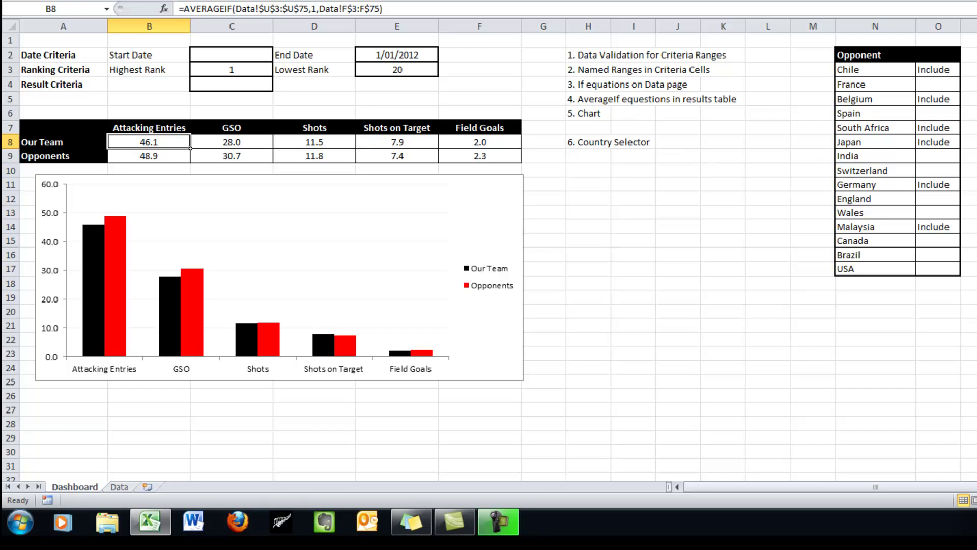